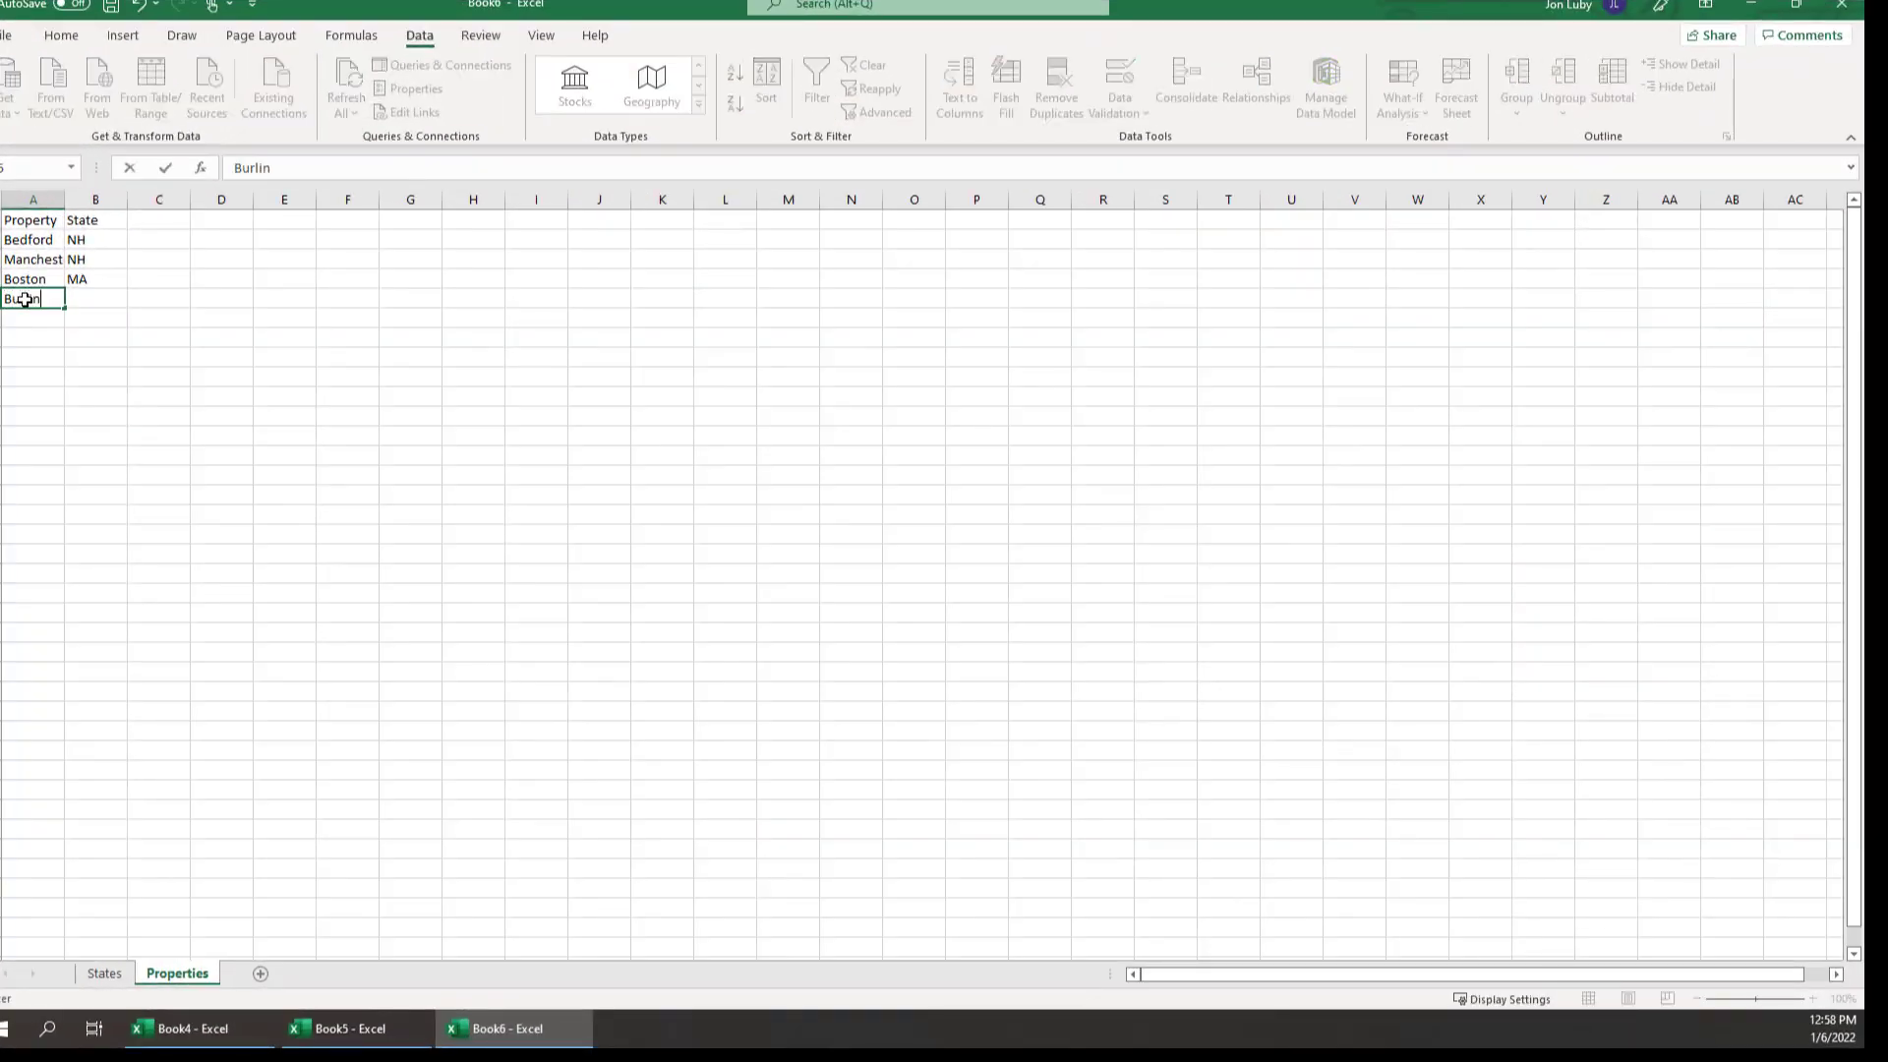
Enter Burlington in A6 and display the allowed-state drop-down list in B6.
type("gton")
key("Tab")
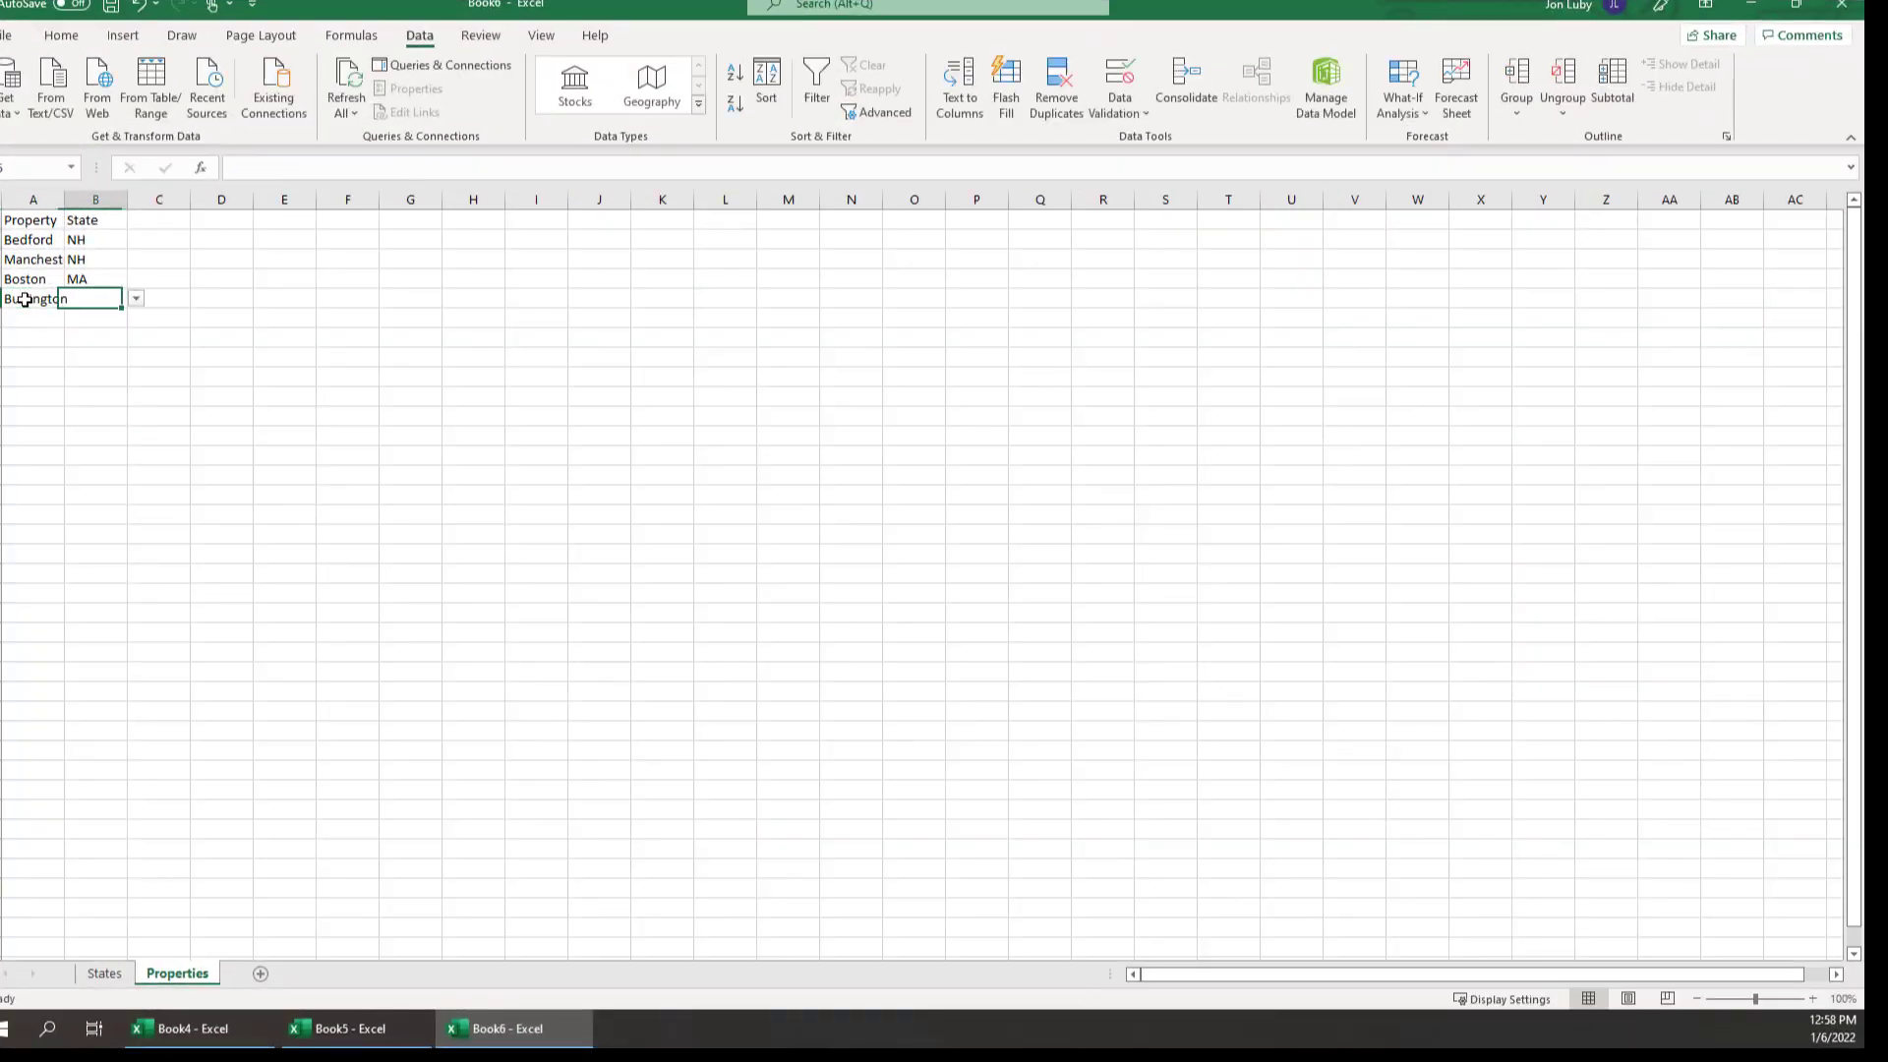
left_click(135, 300)
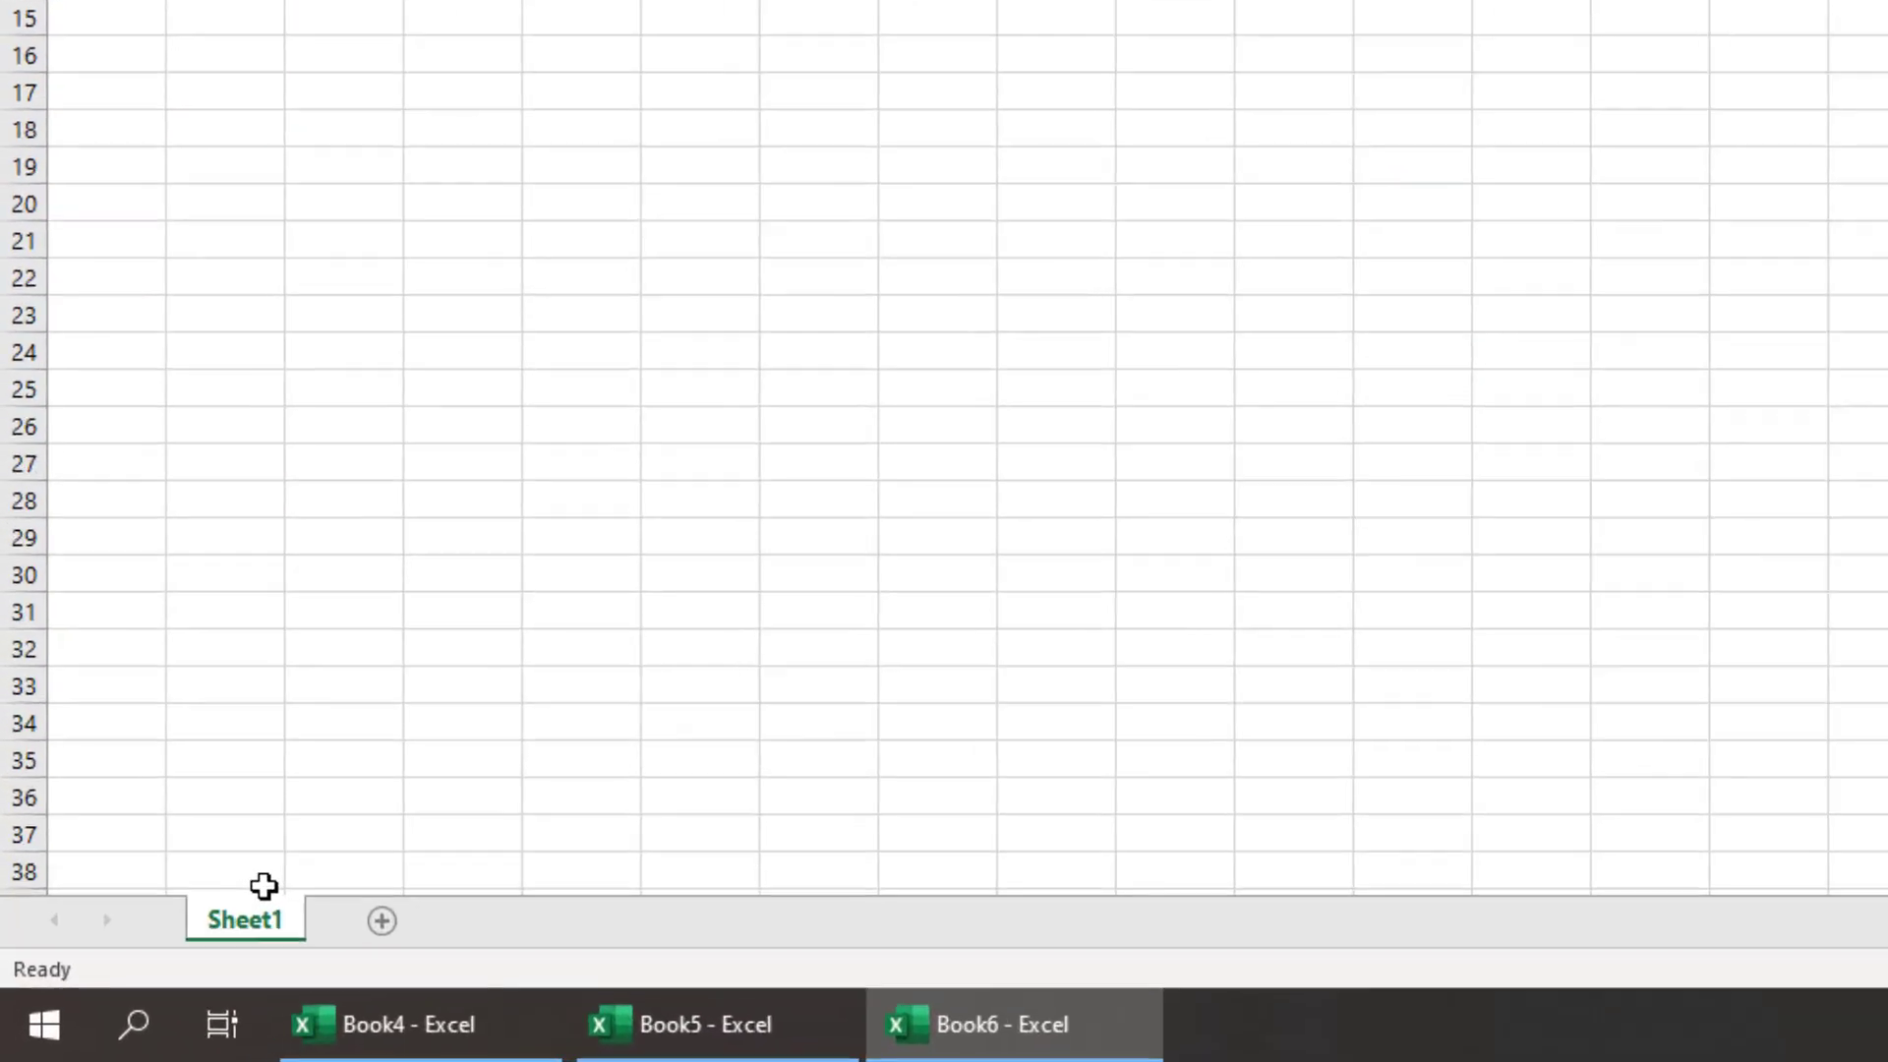
Rename Sheet1 to States and enter the header State in A1.
double_click(259, 919)
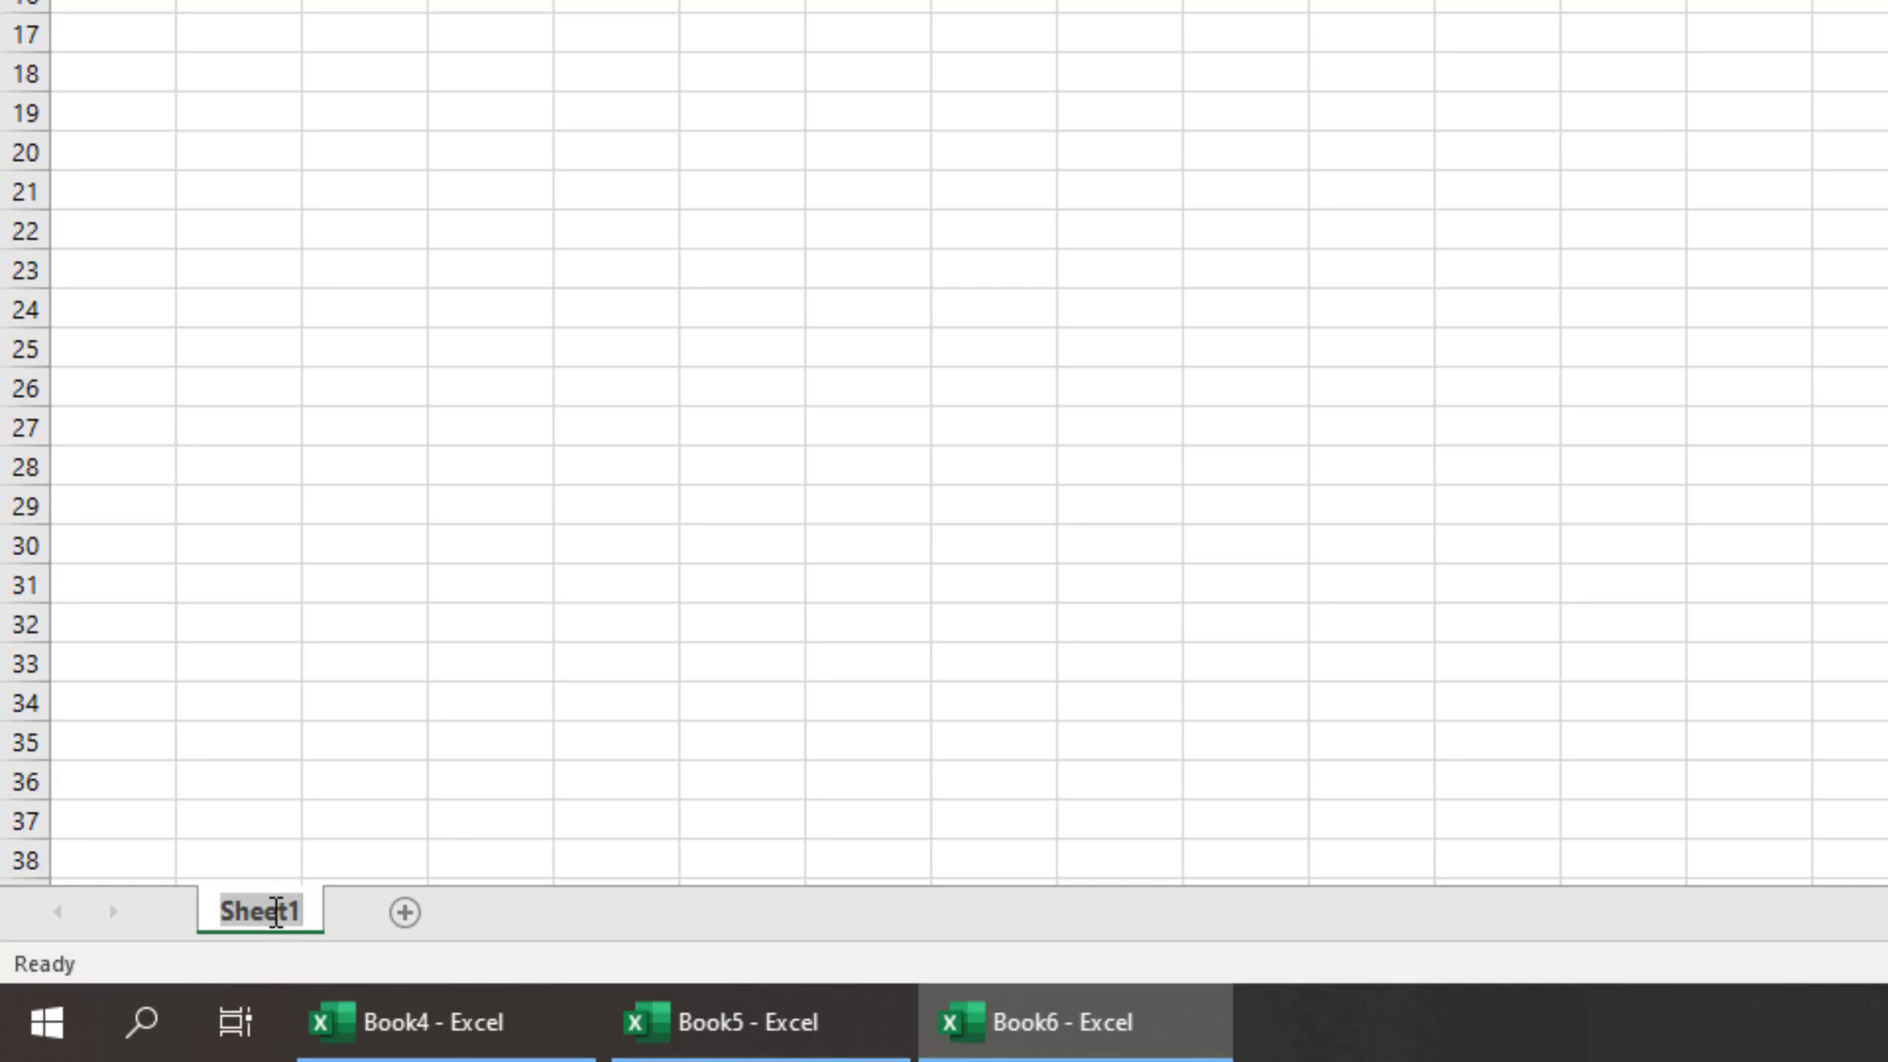
type("States")
key("Return")
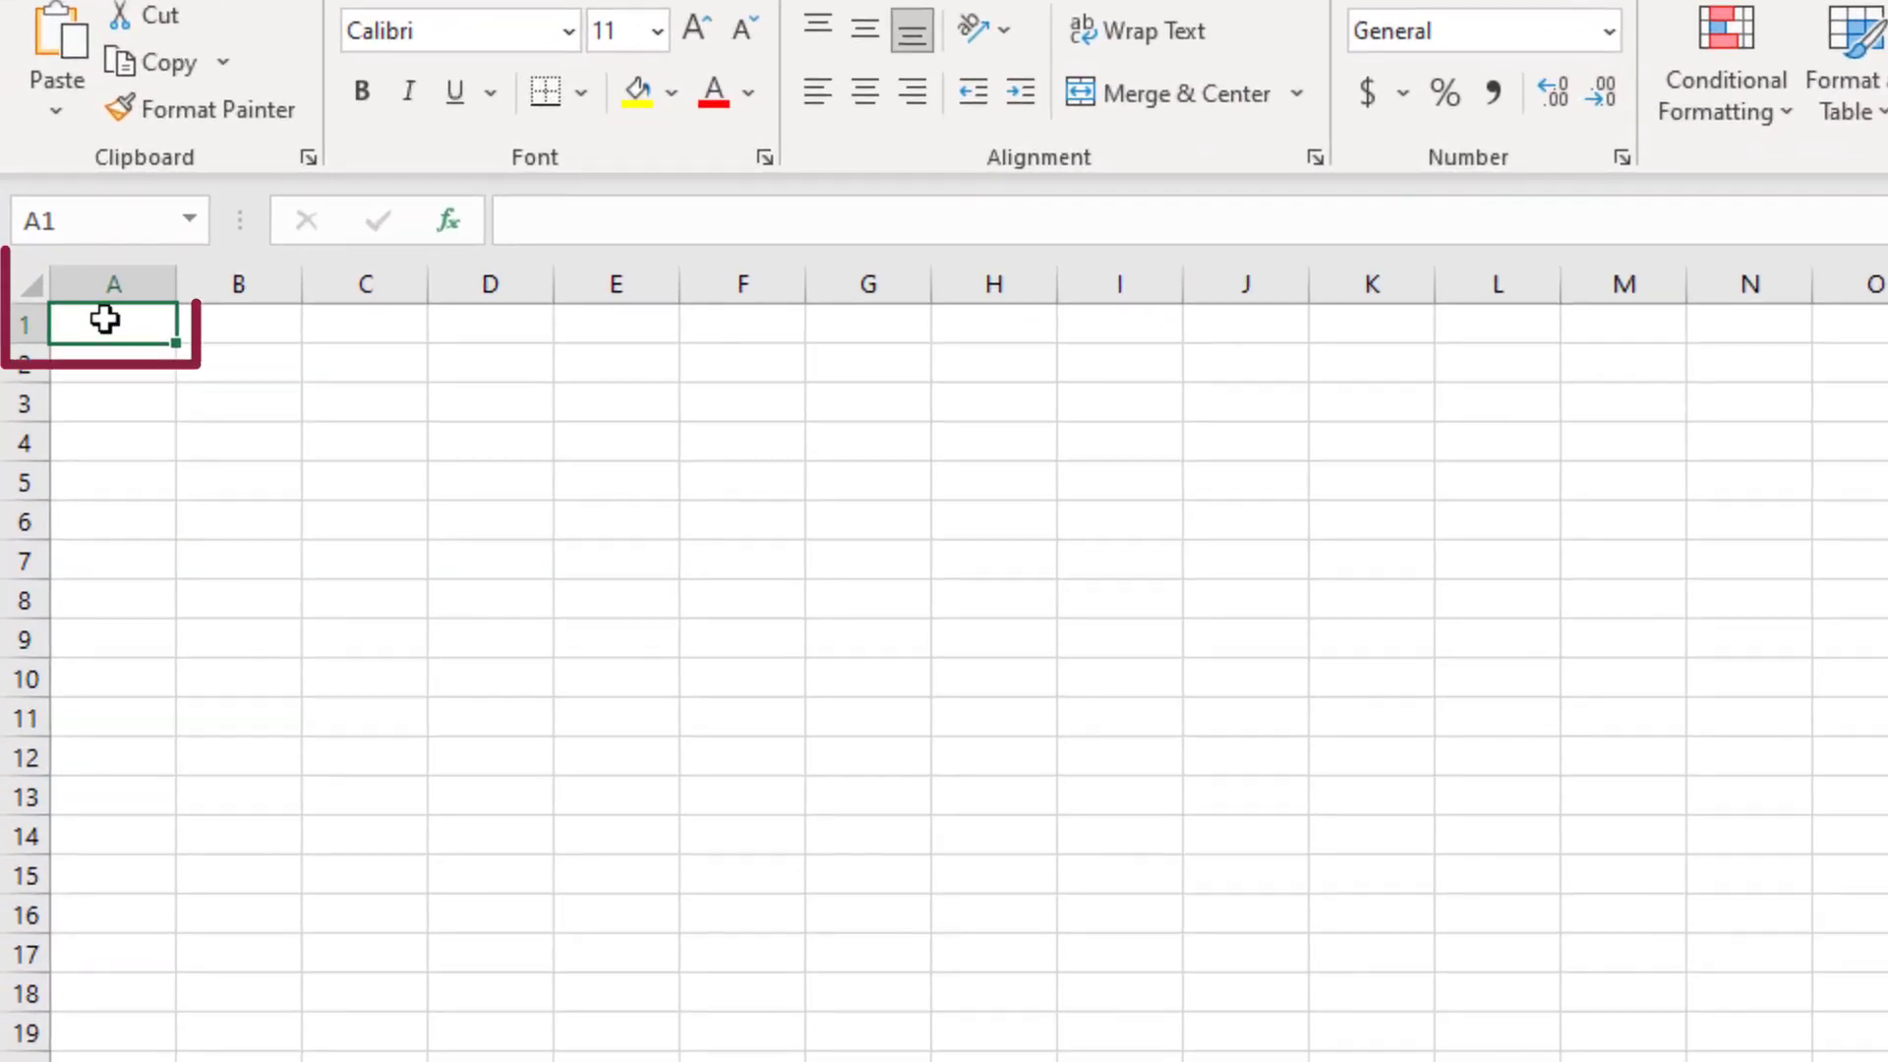
type("State")
key("Return")
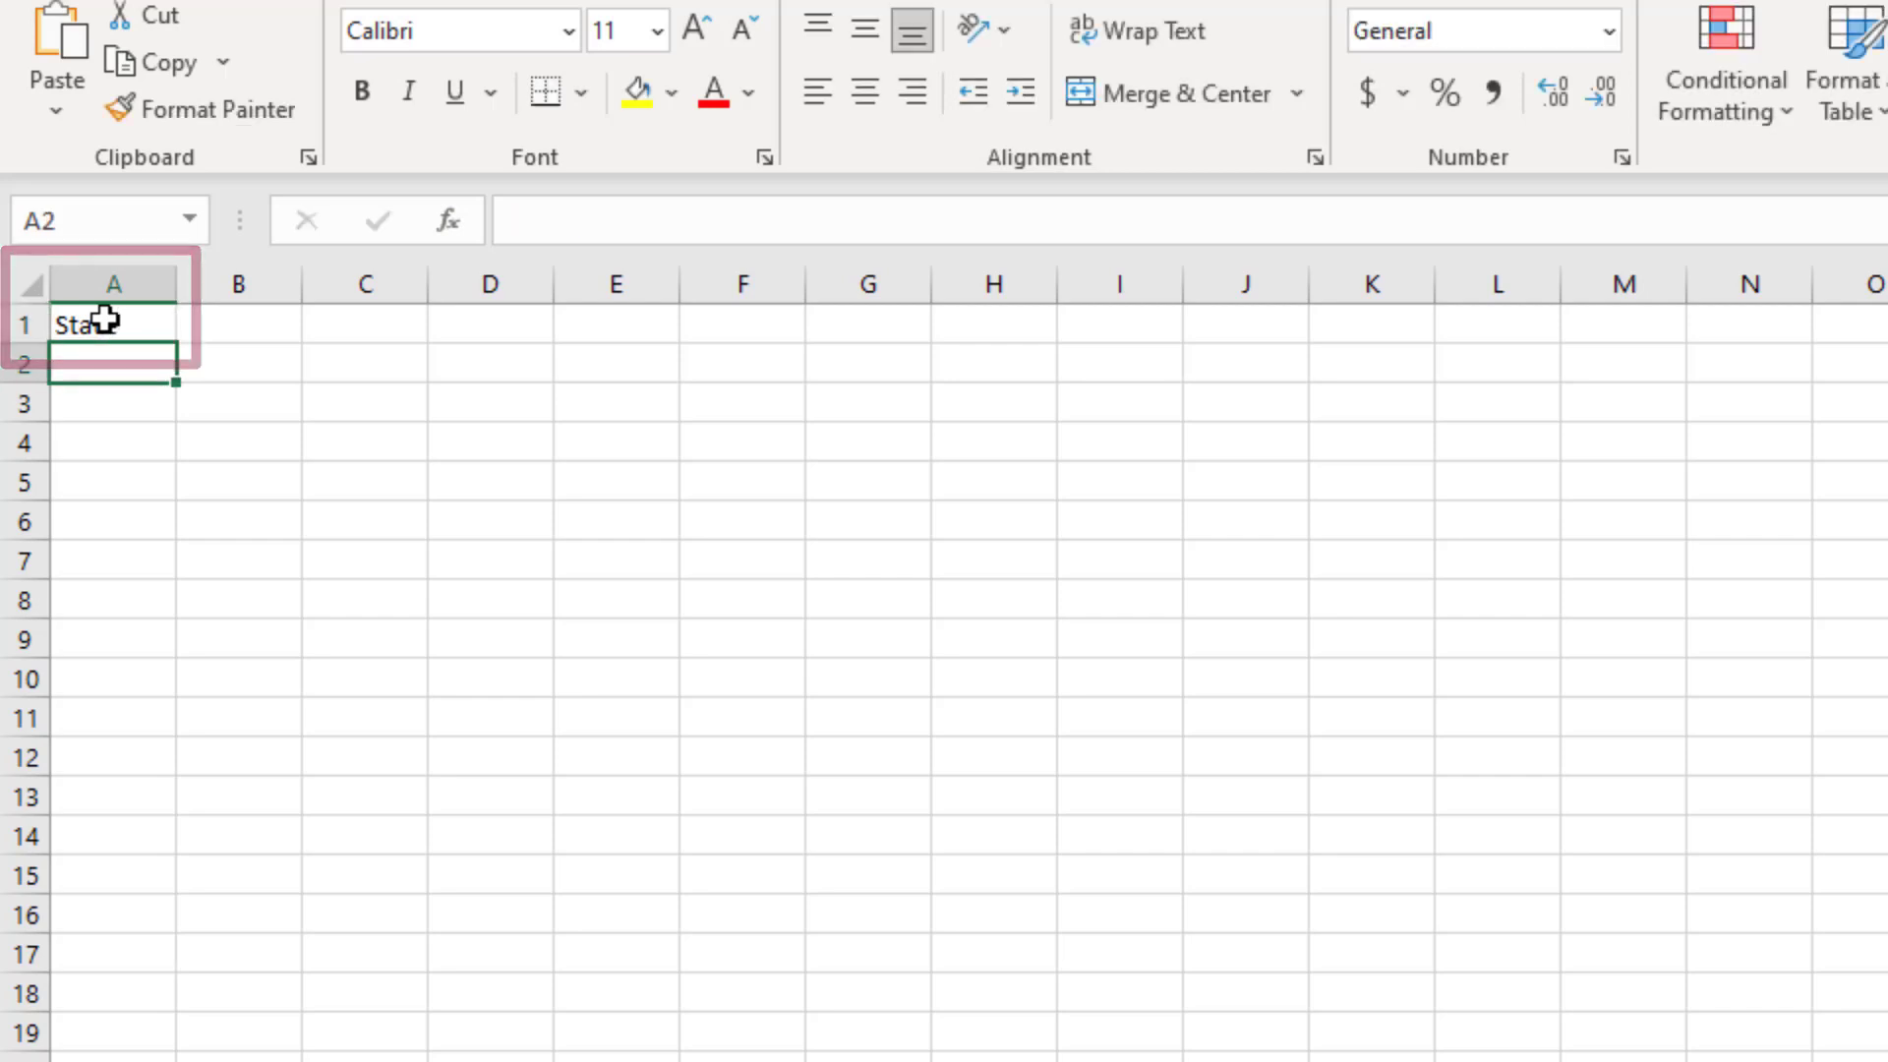
List the state codes NH, VT, CT, FL, TX, CA, WI, MN and IL in A2:A10.
type("NH")
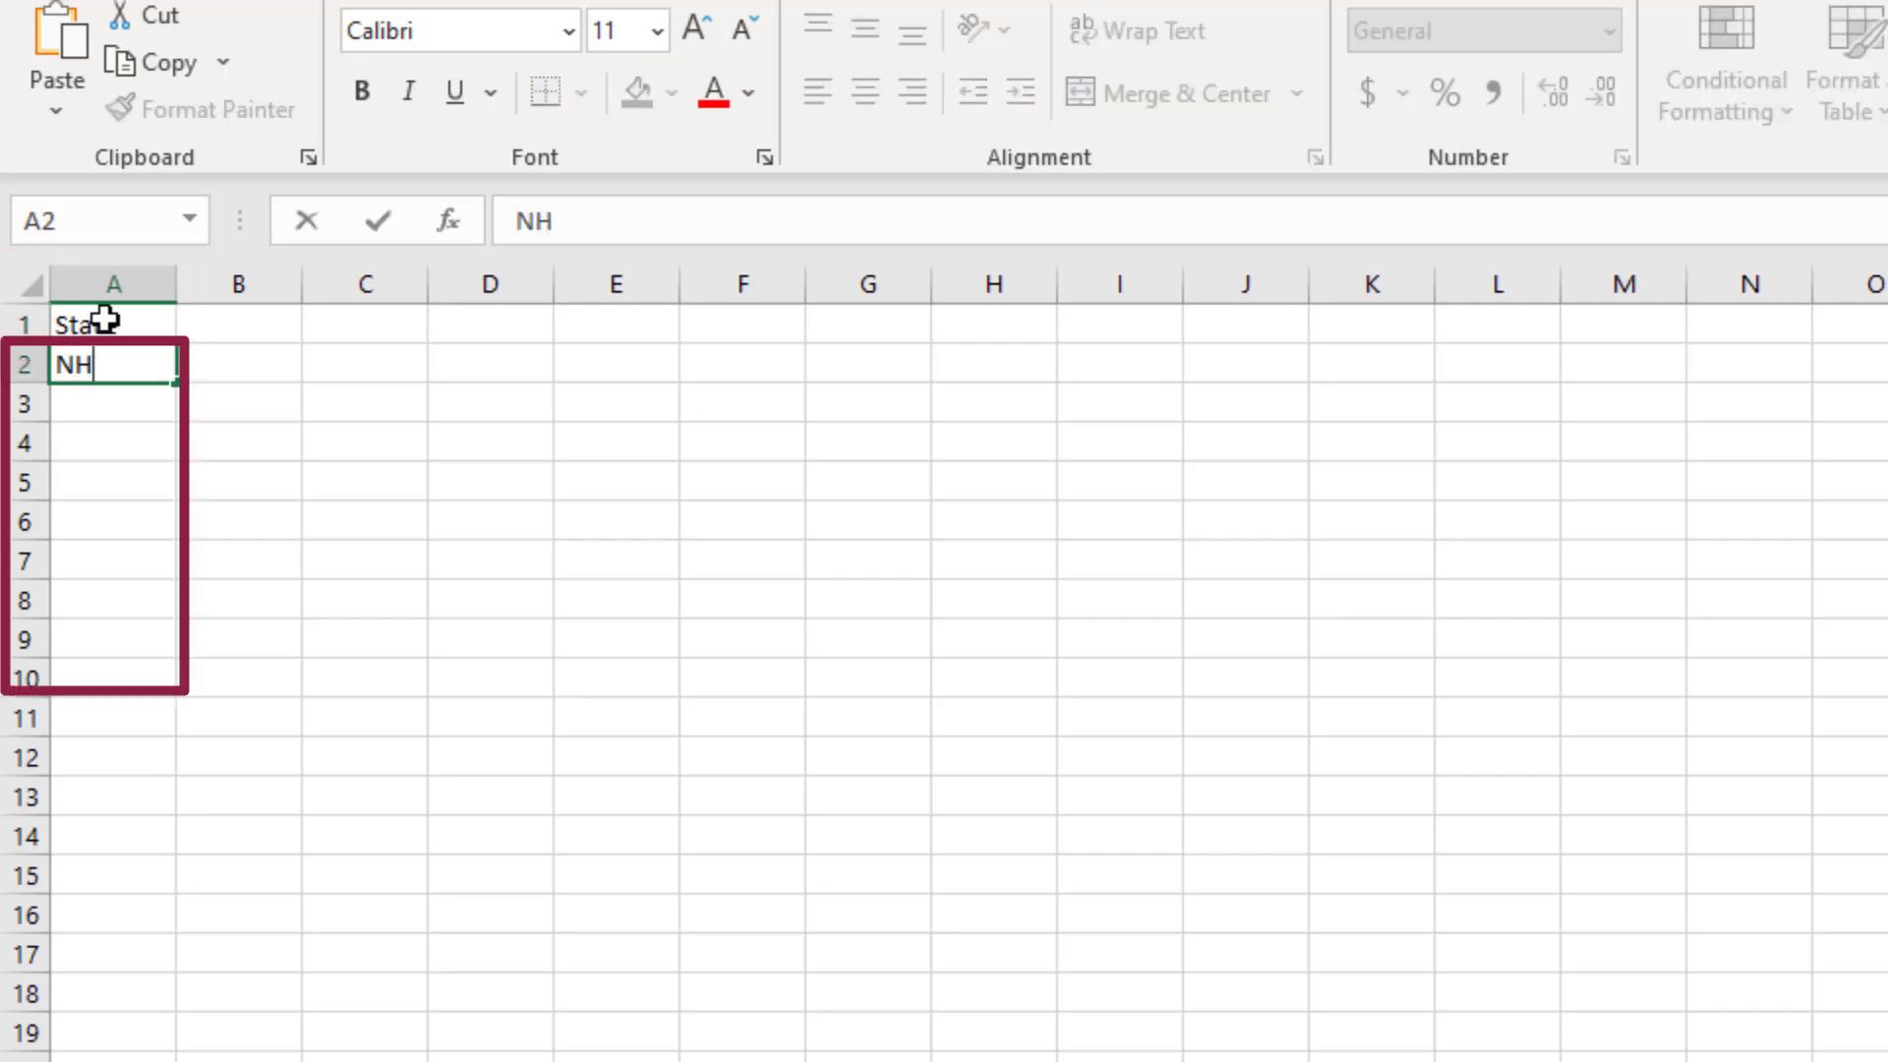
key("Return")
type("VT")
key("Return")
type("C")
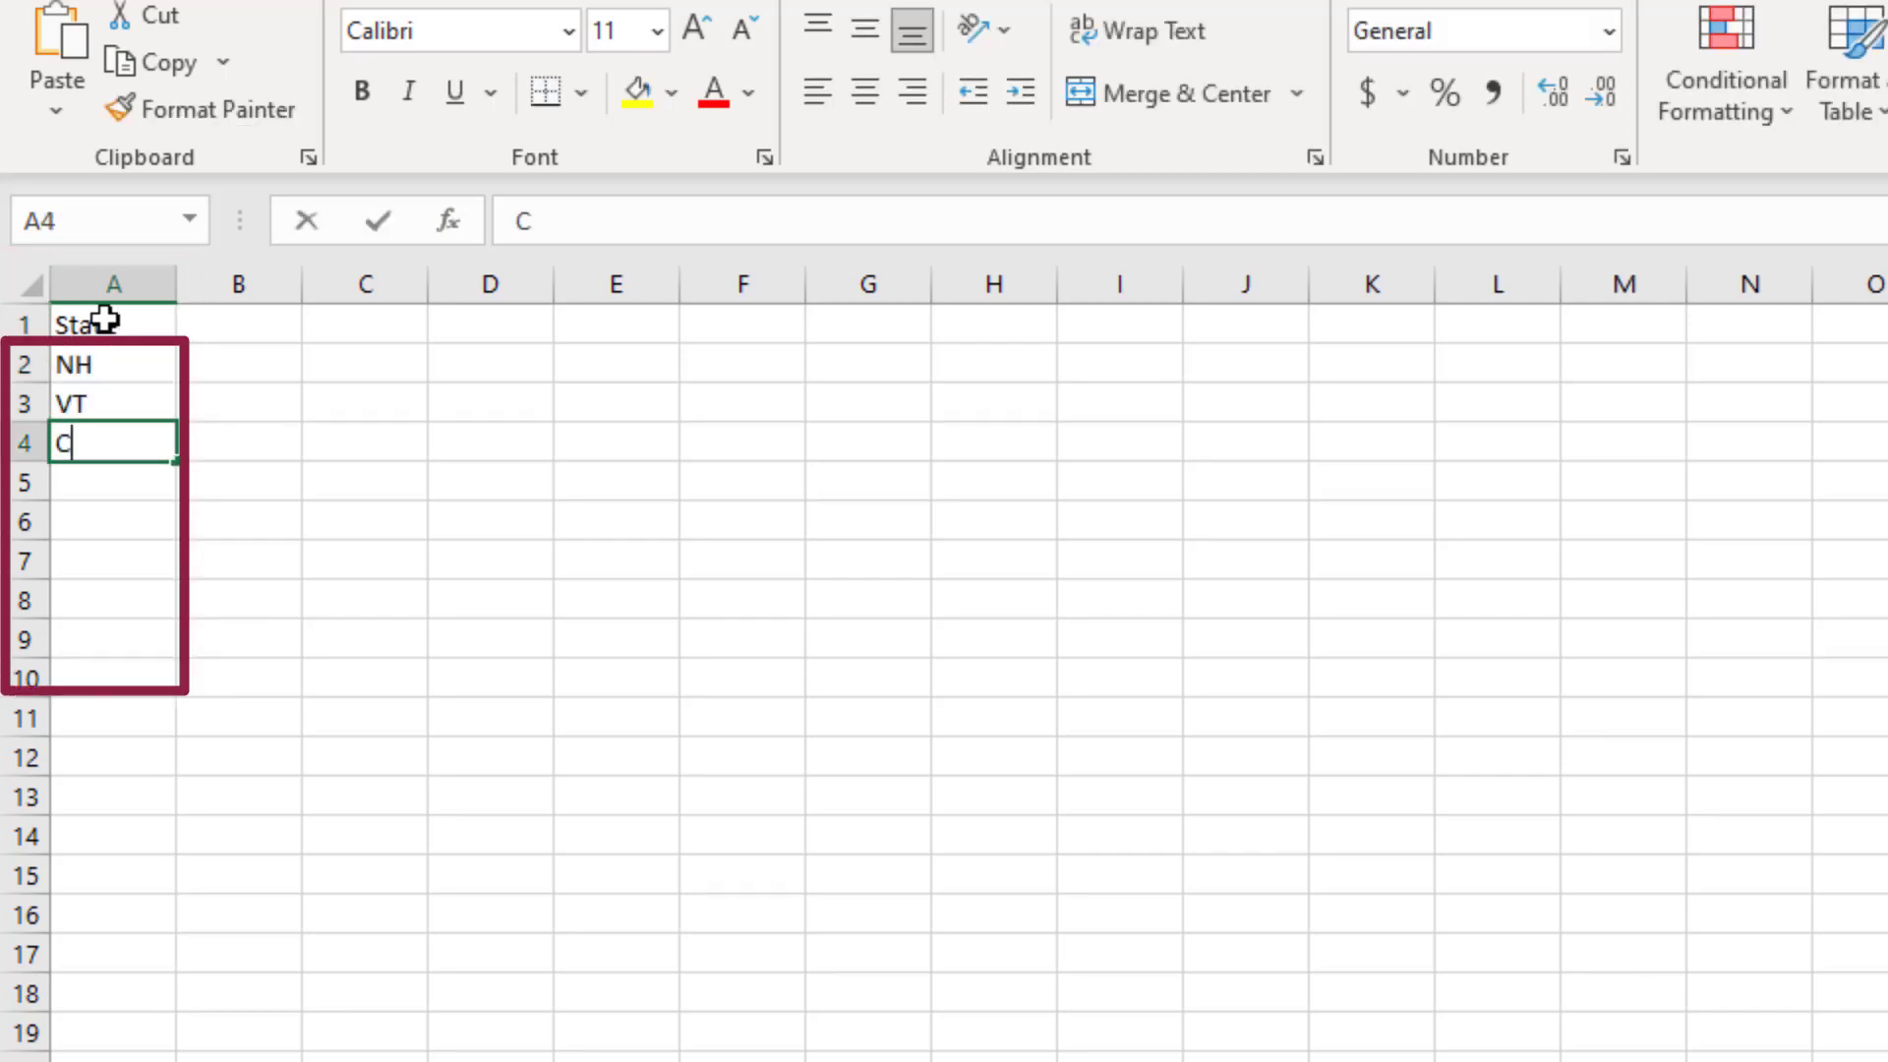
type("T")
key("Return")
type("FL")
key("Return")
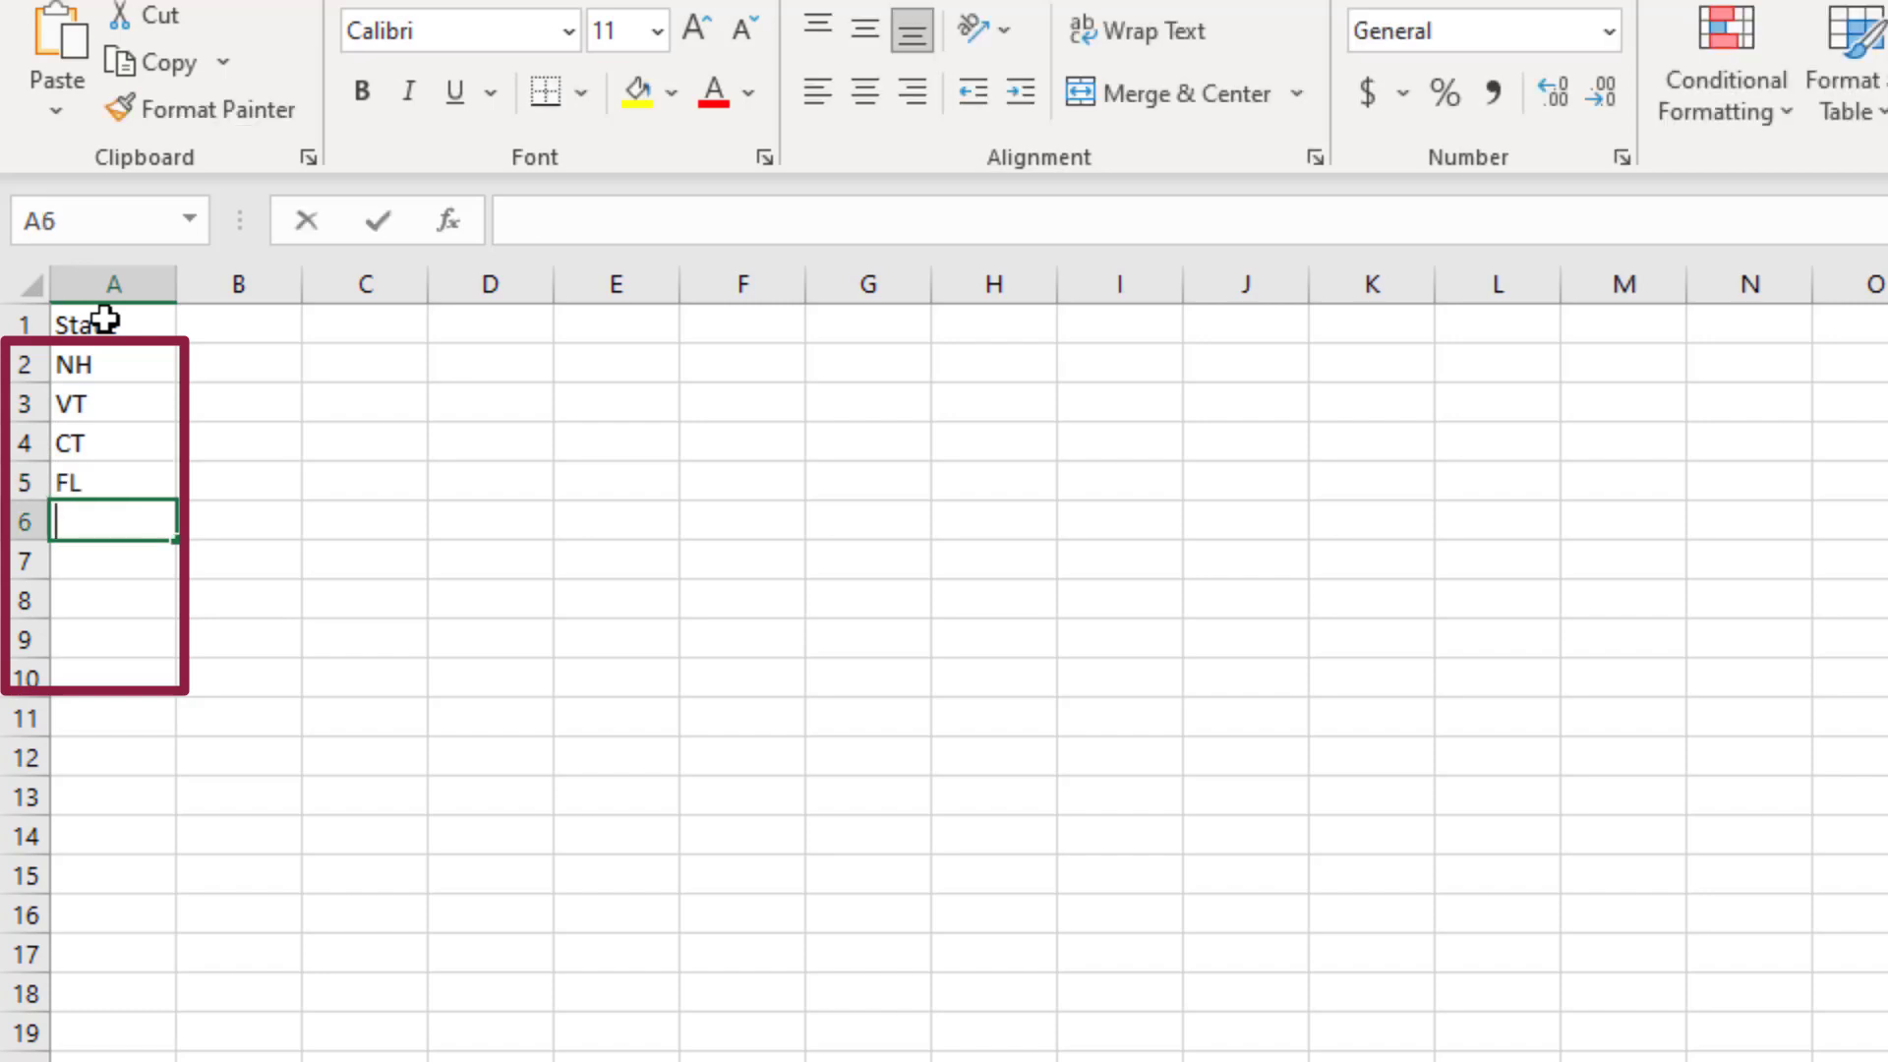
type("TX")
key("Return")
type("CA")
key("Return")
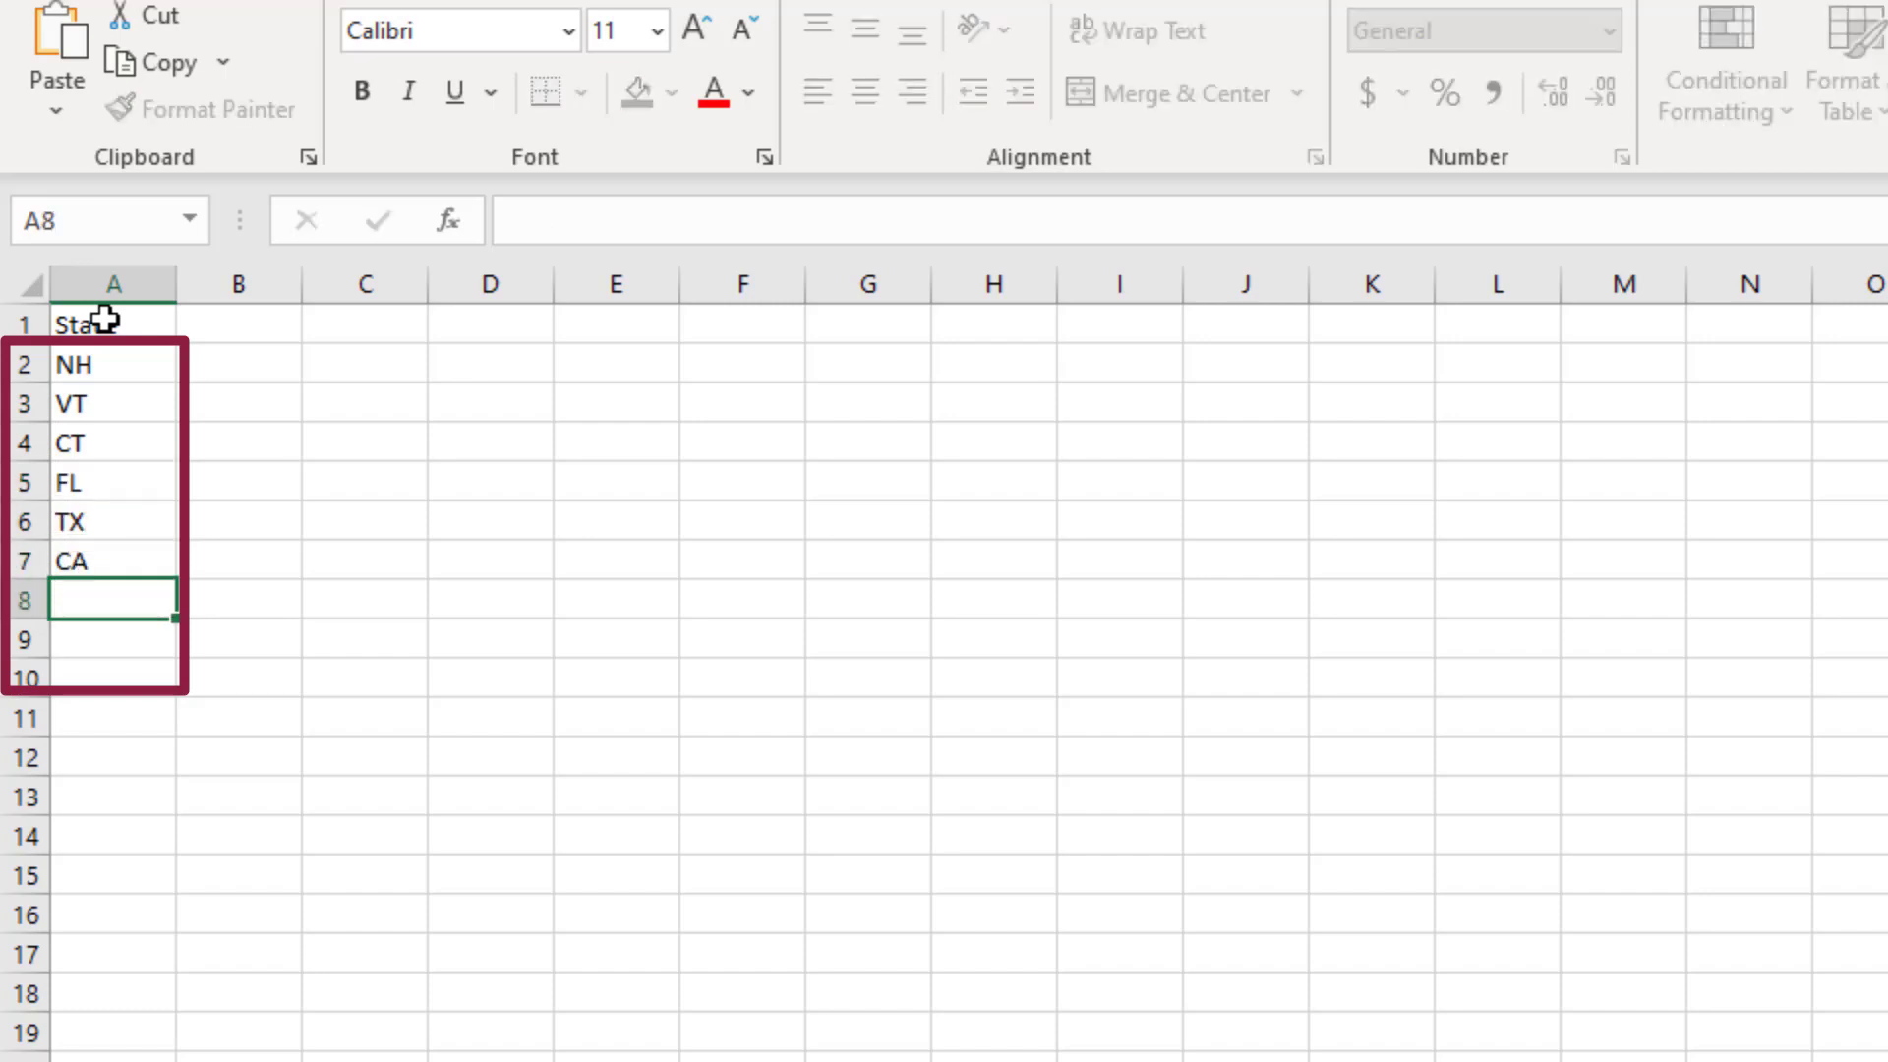
type("WI")
key("Return")
type("MN")
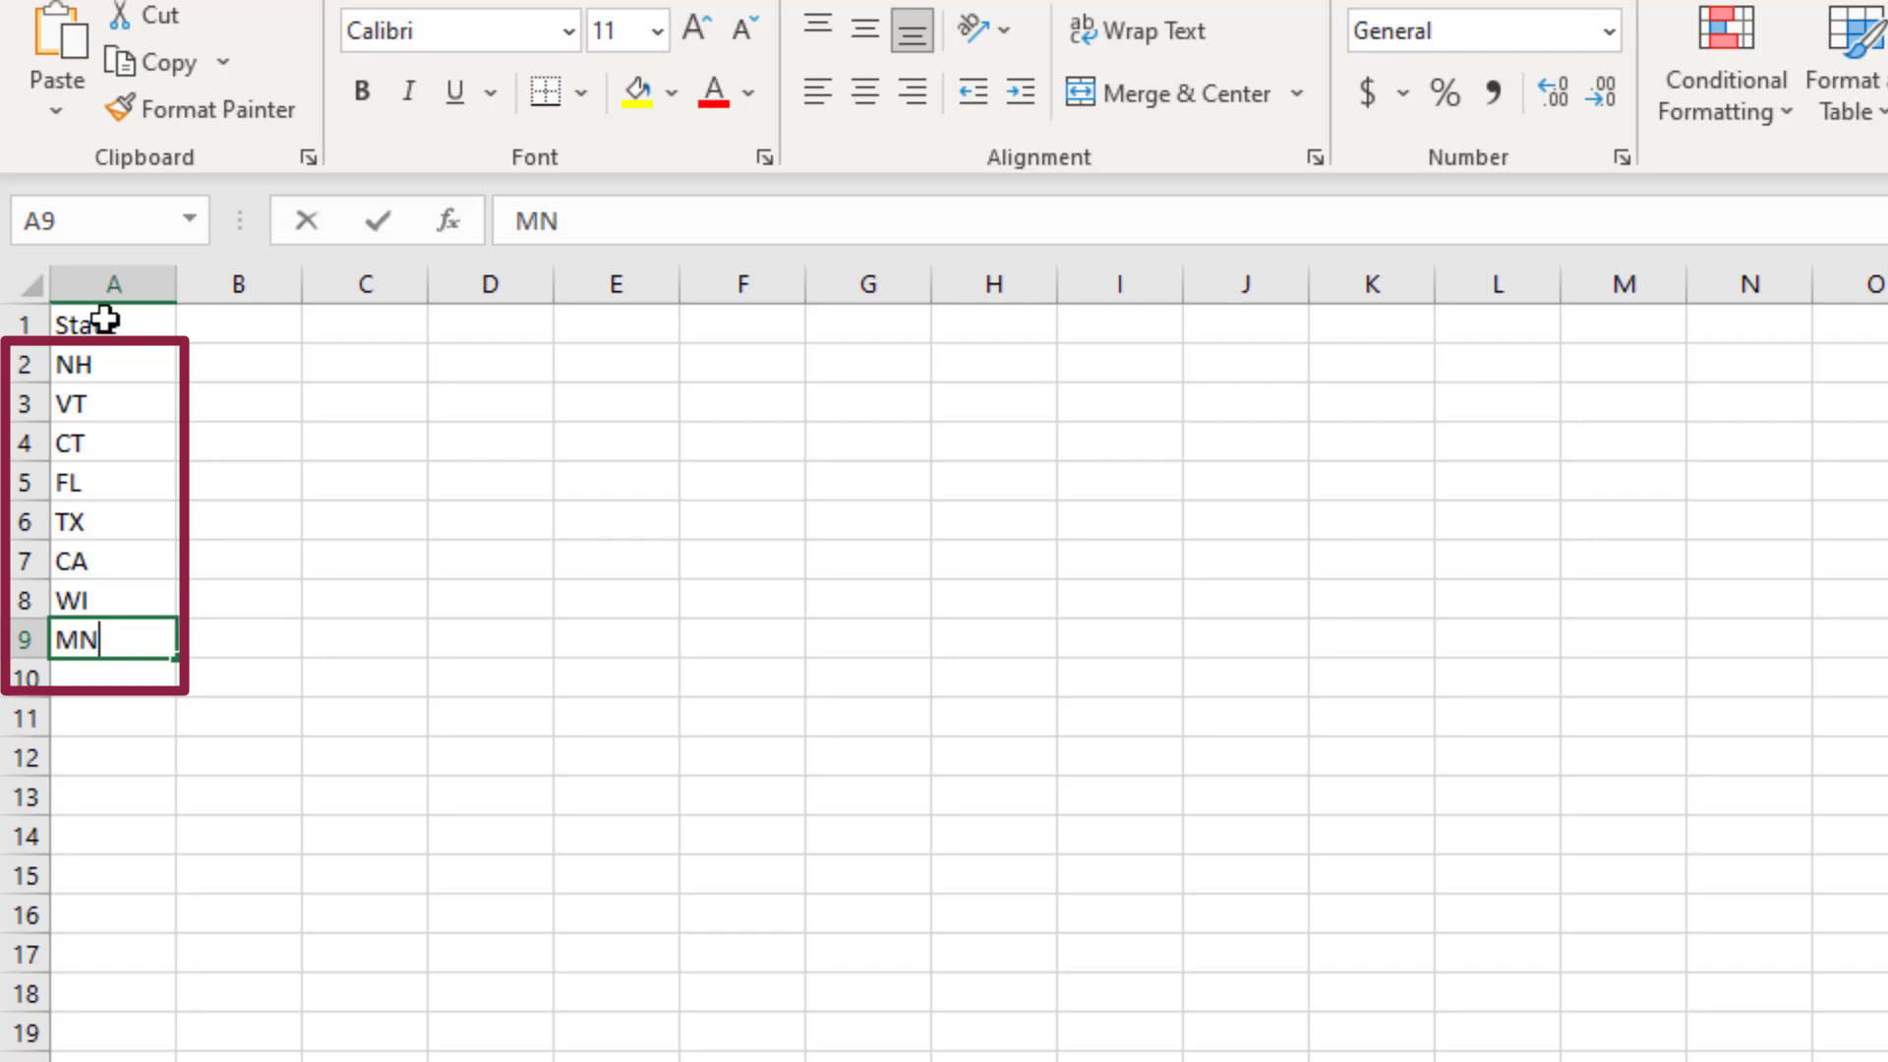
key("Return")
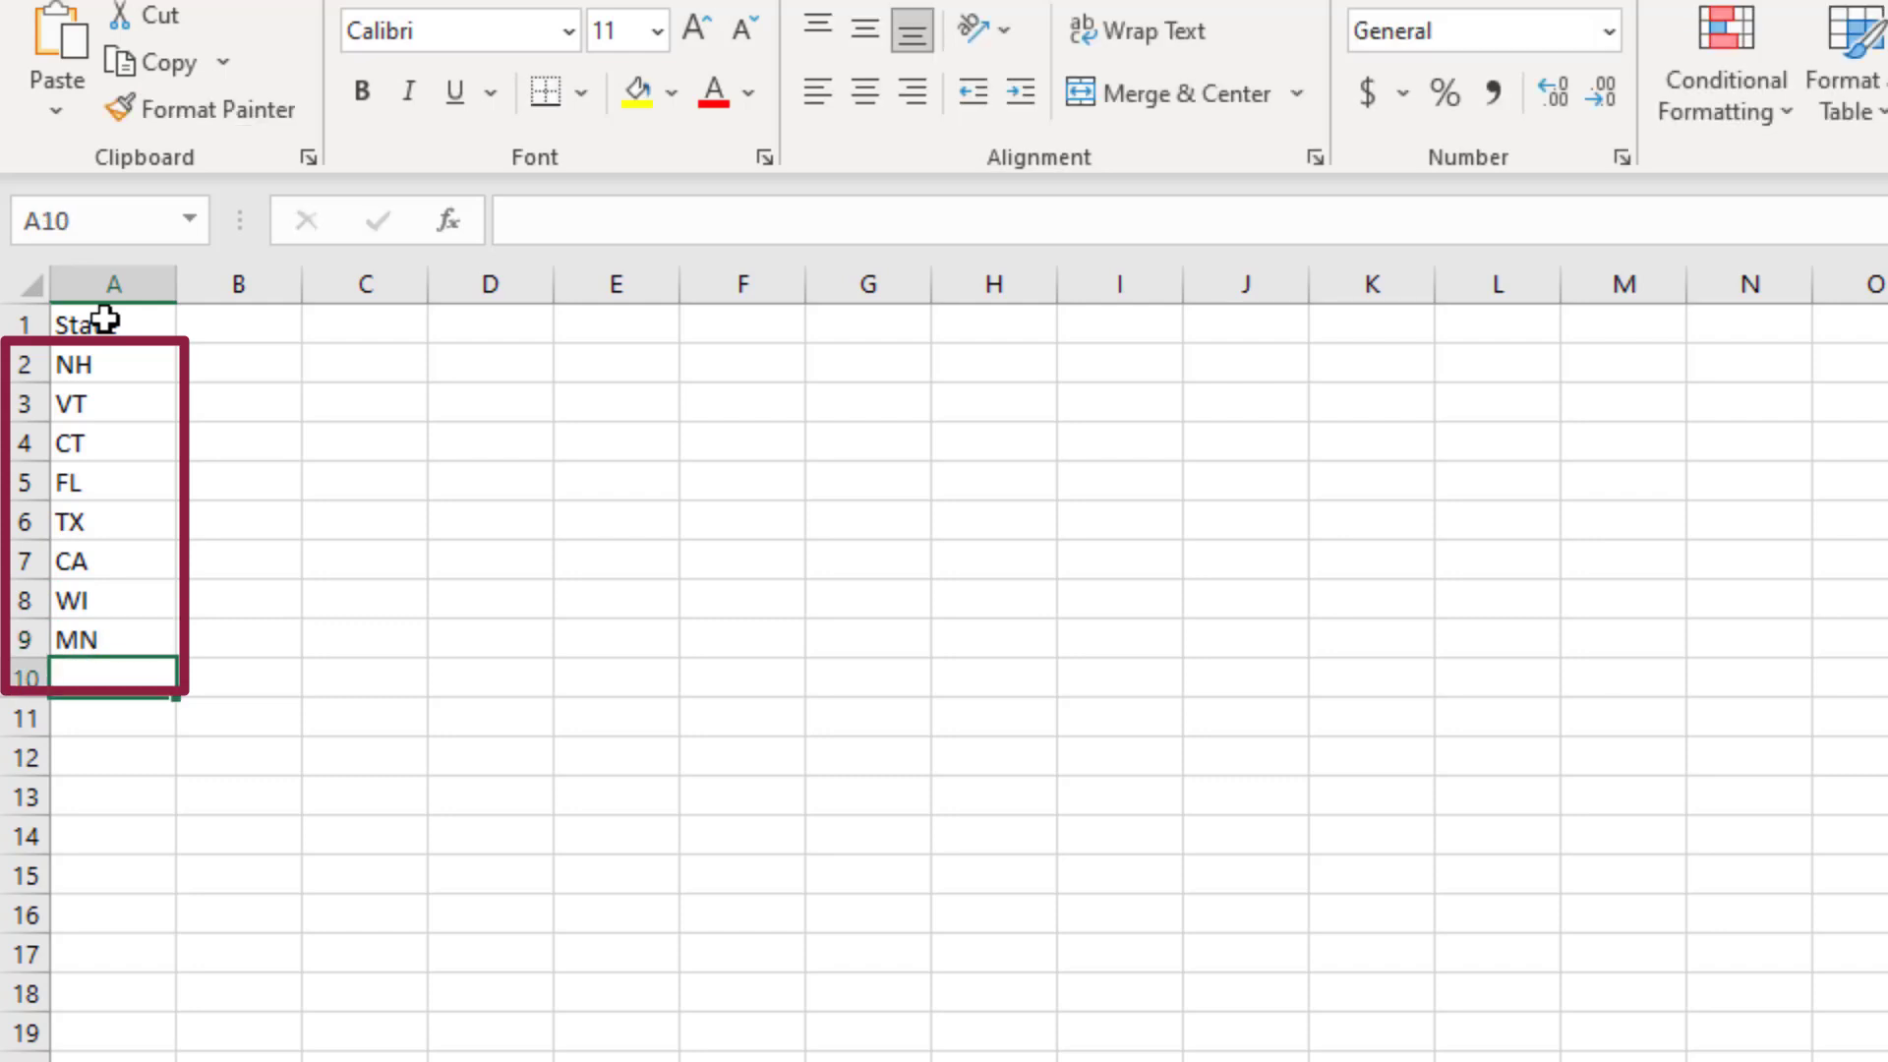
type("IL")
key("Return")
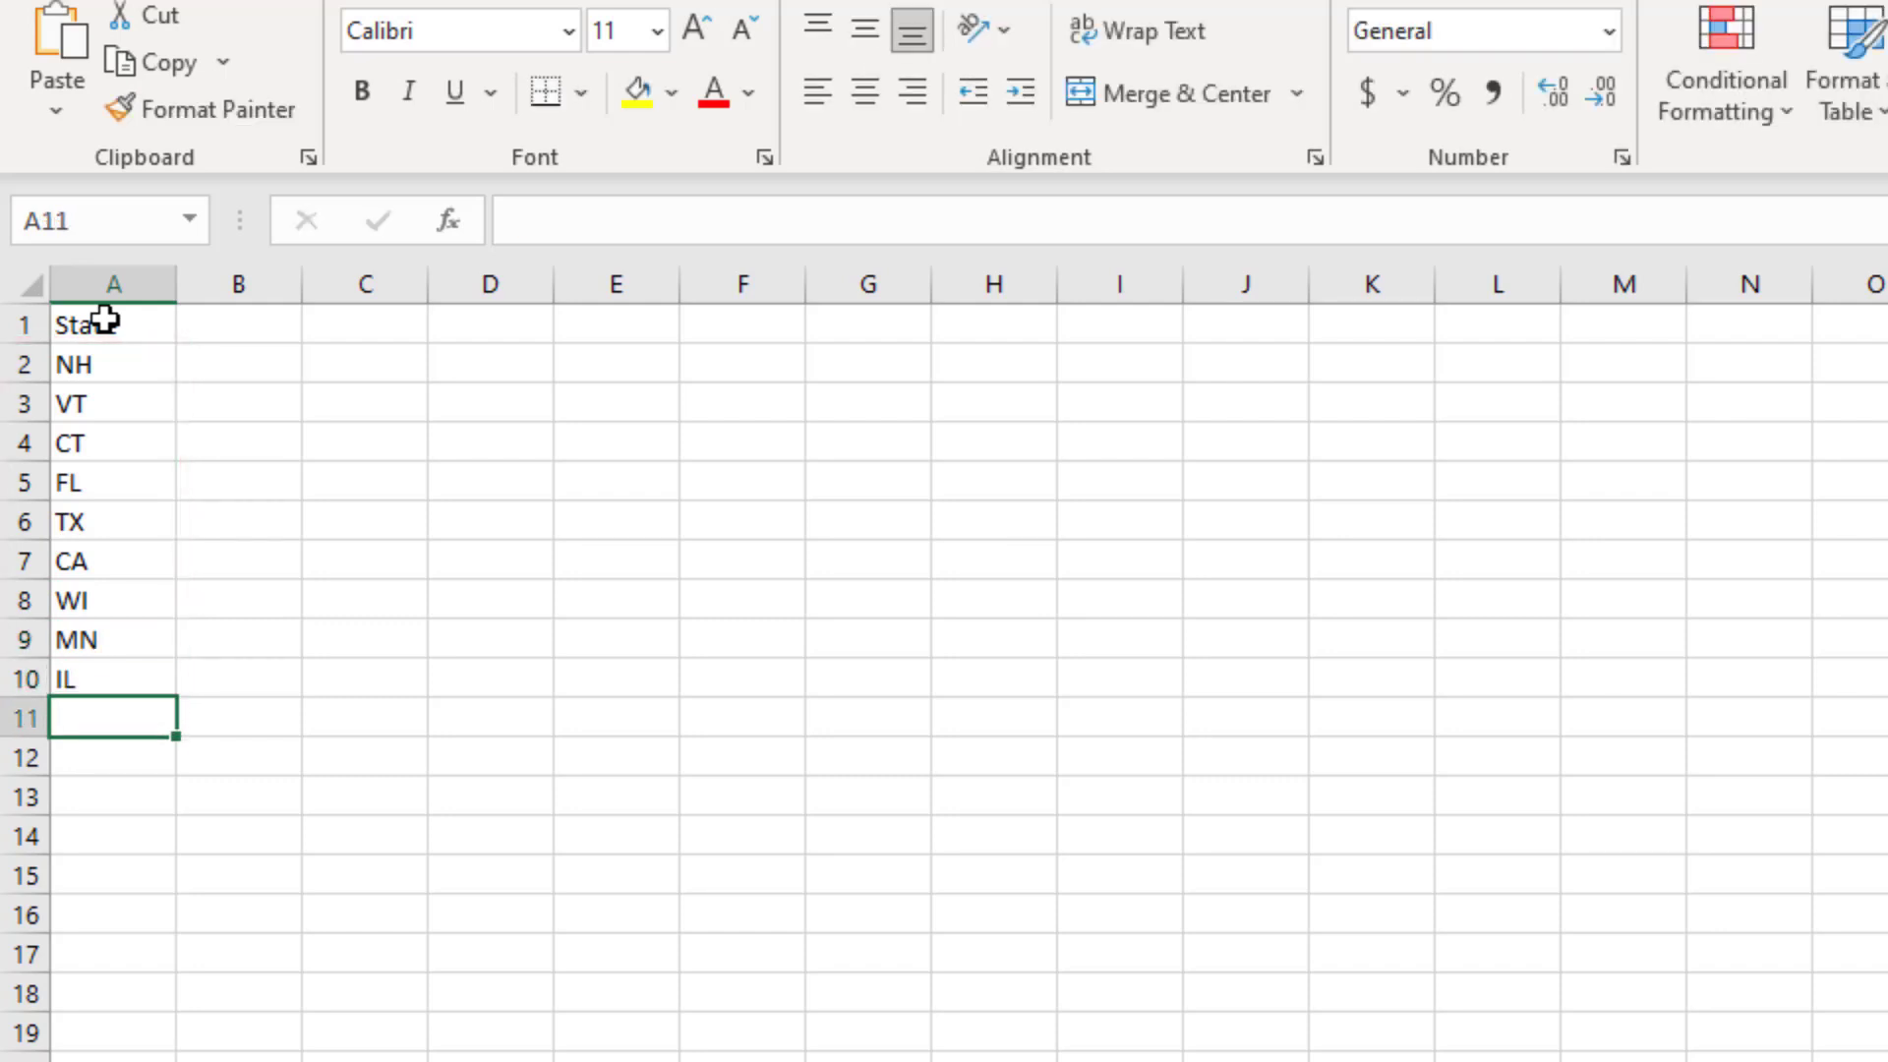
Convert A1:A10 into a table with 'My table has headers' enabled, making State the header.
left_click_drag(106, 320, 112, 671)
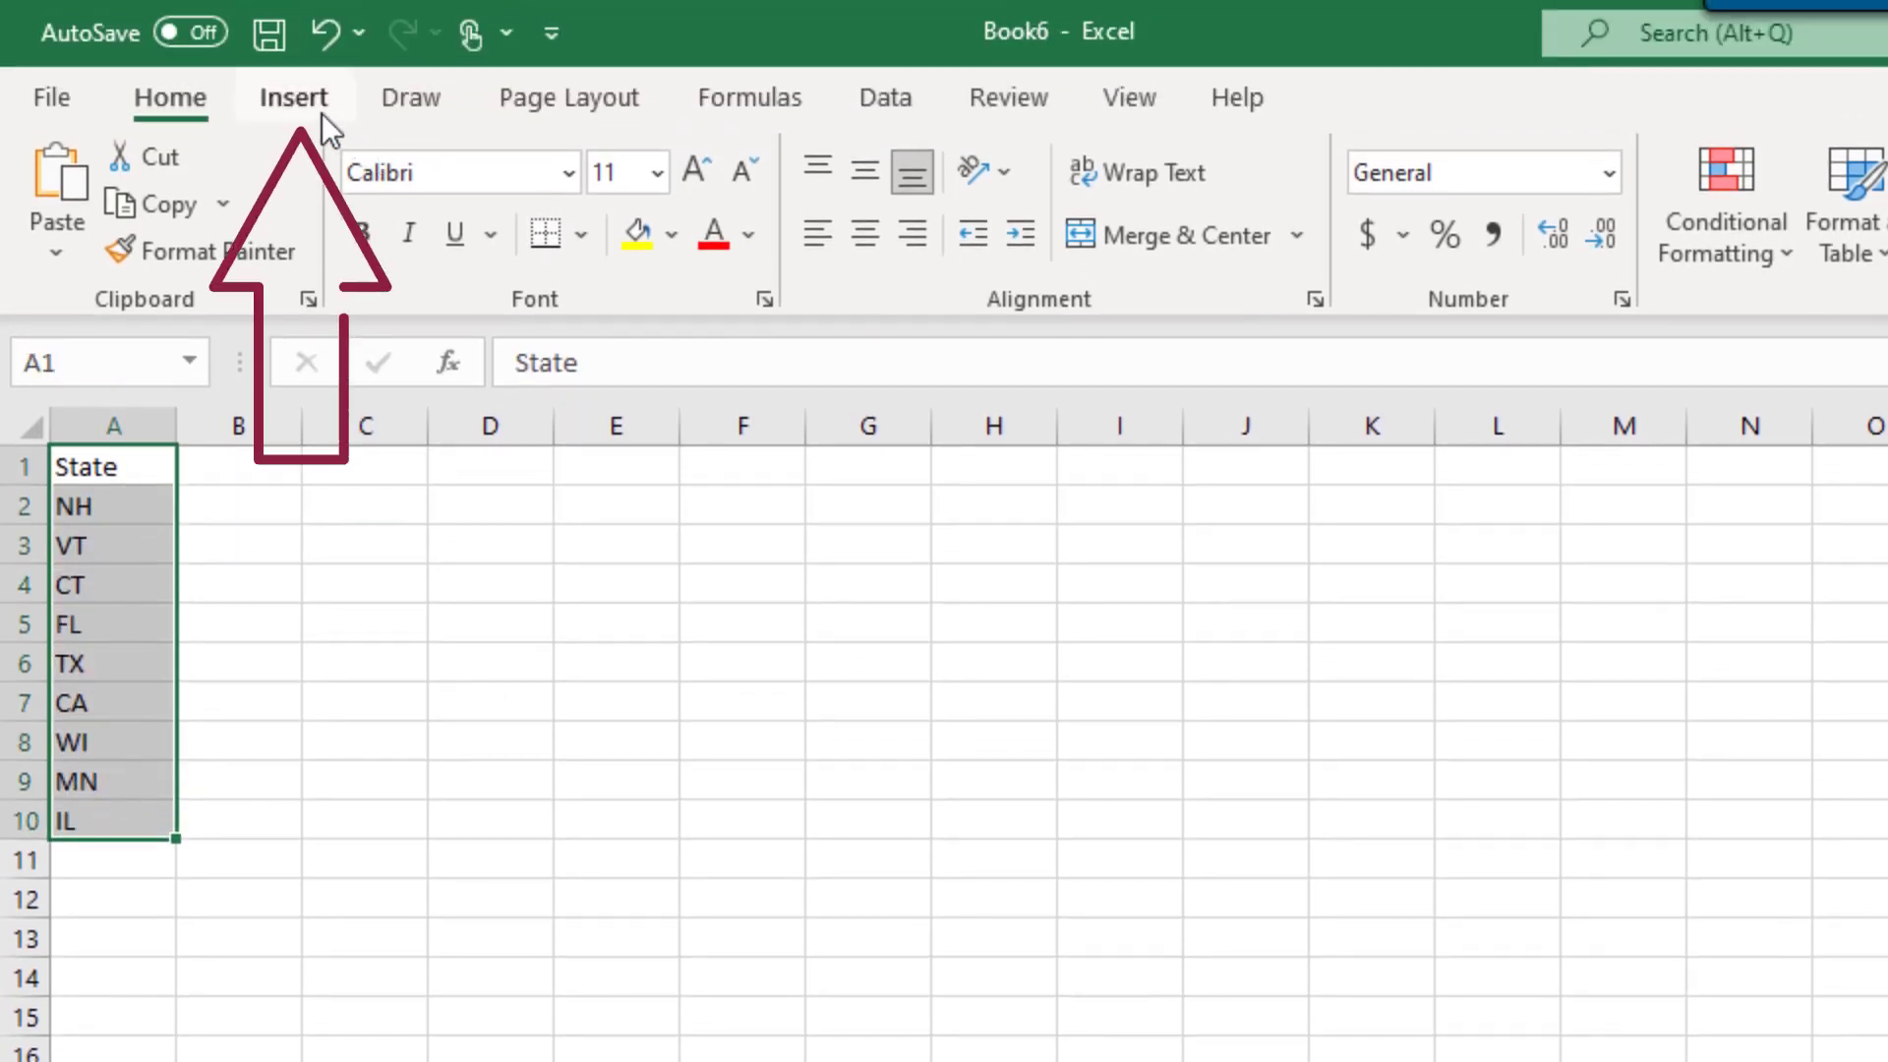
left_click(305, 108)
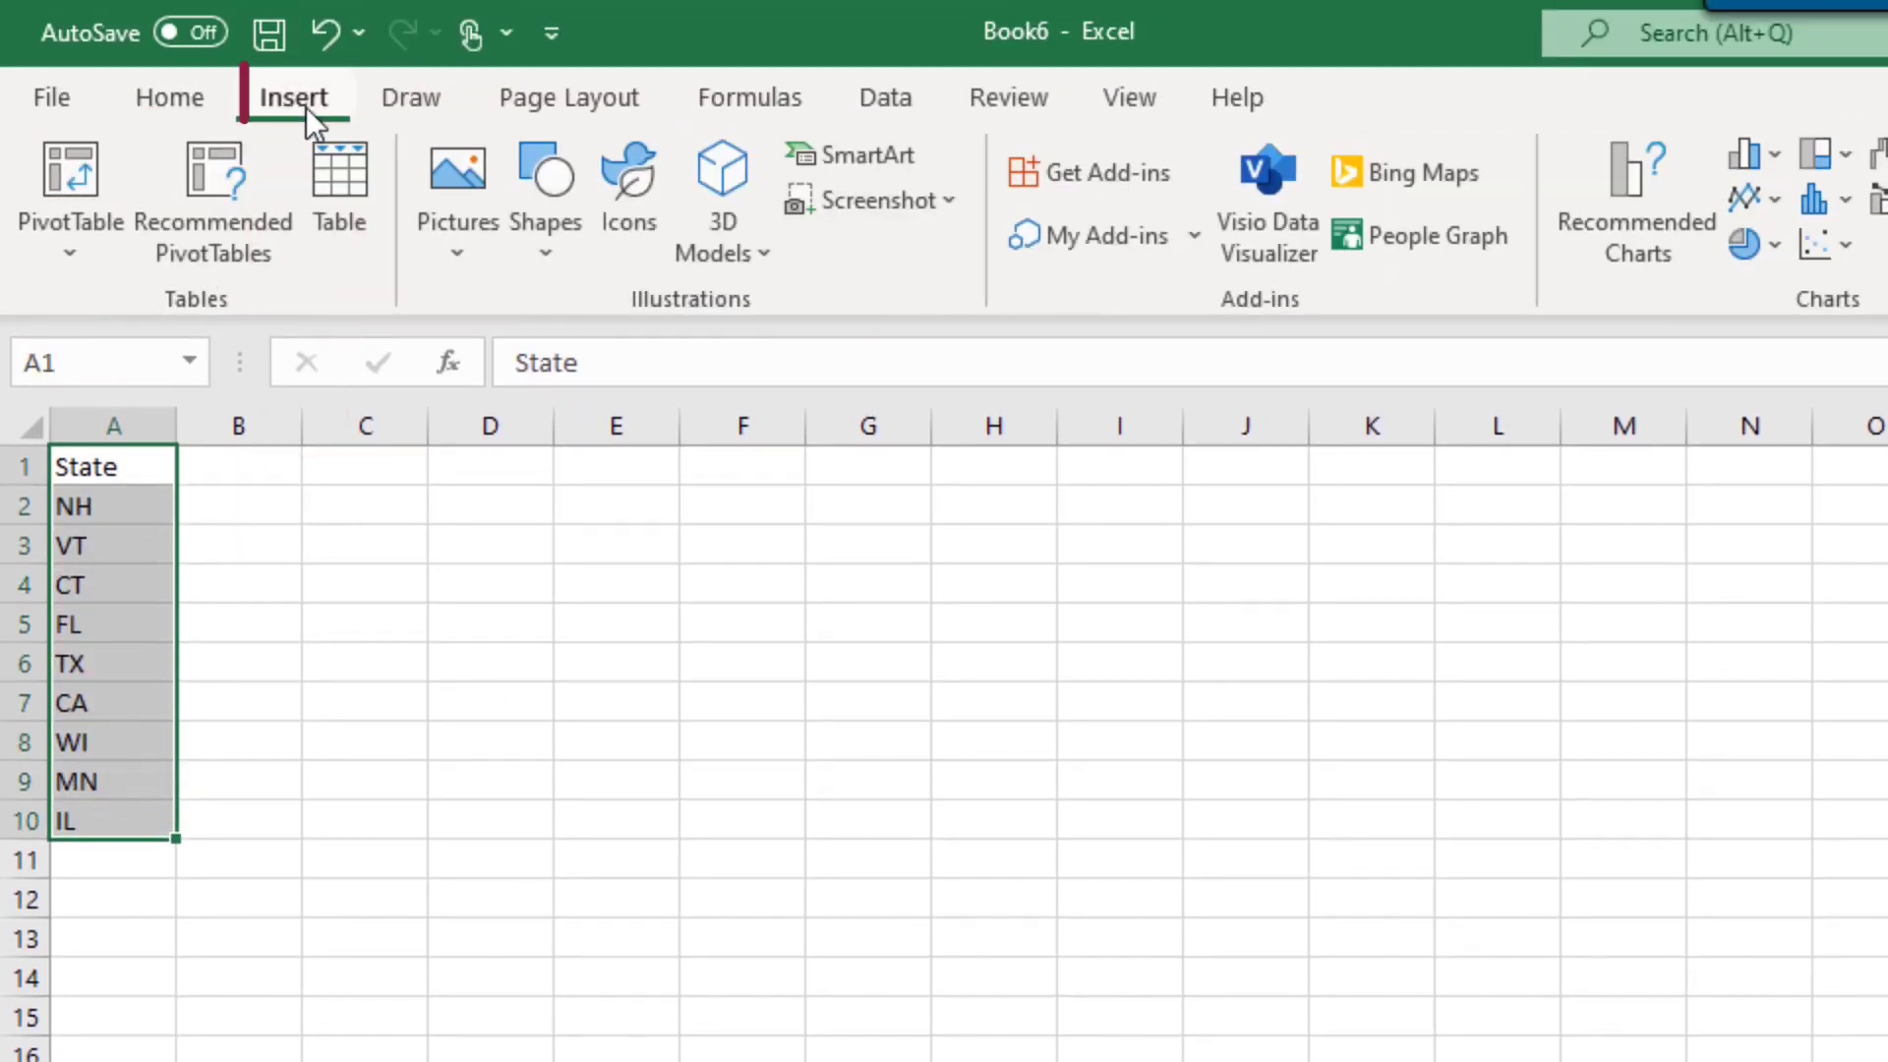
left_click(346, 181)
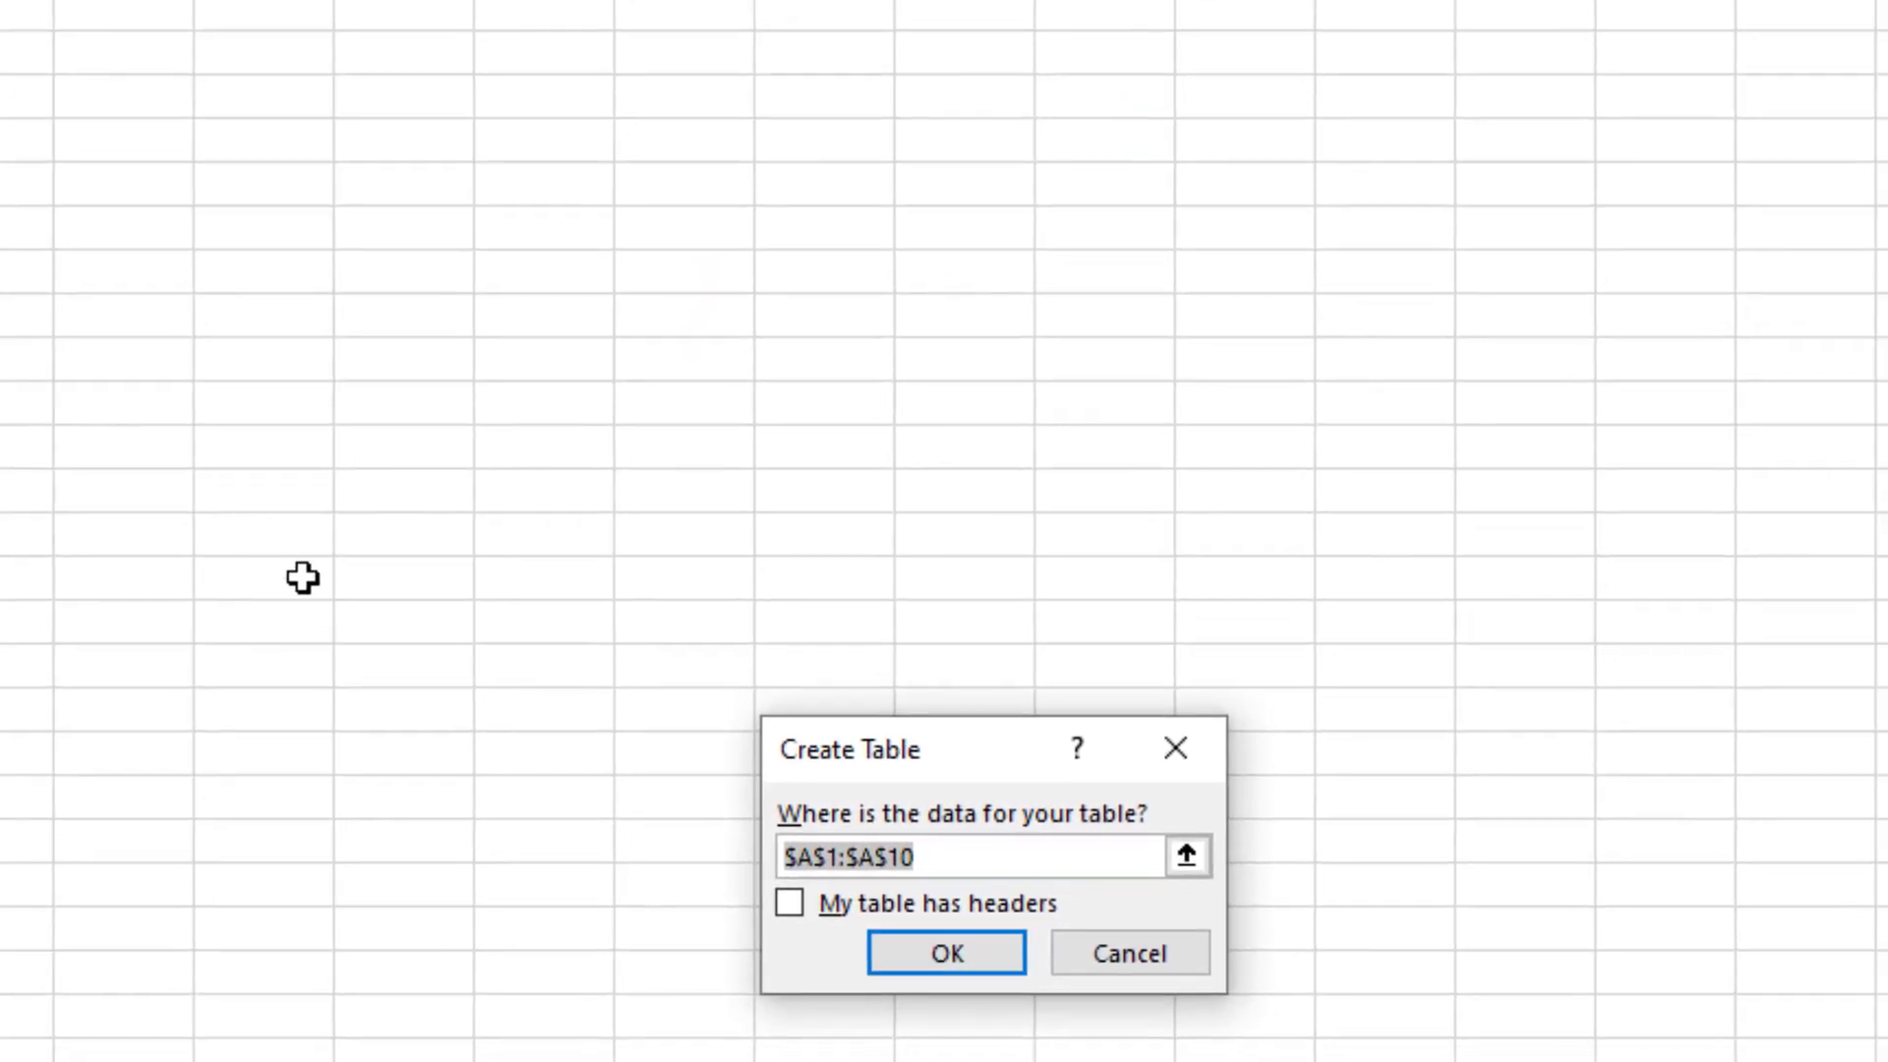
left_click(789, 904)
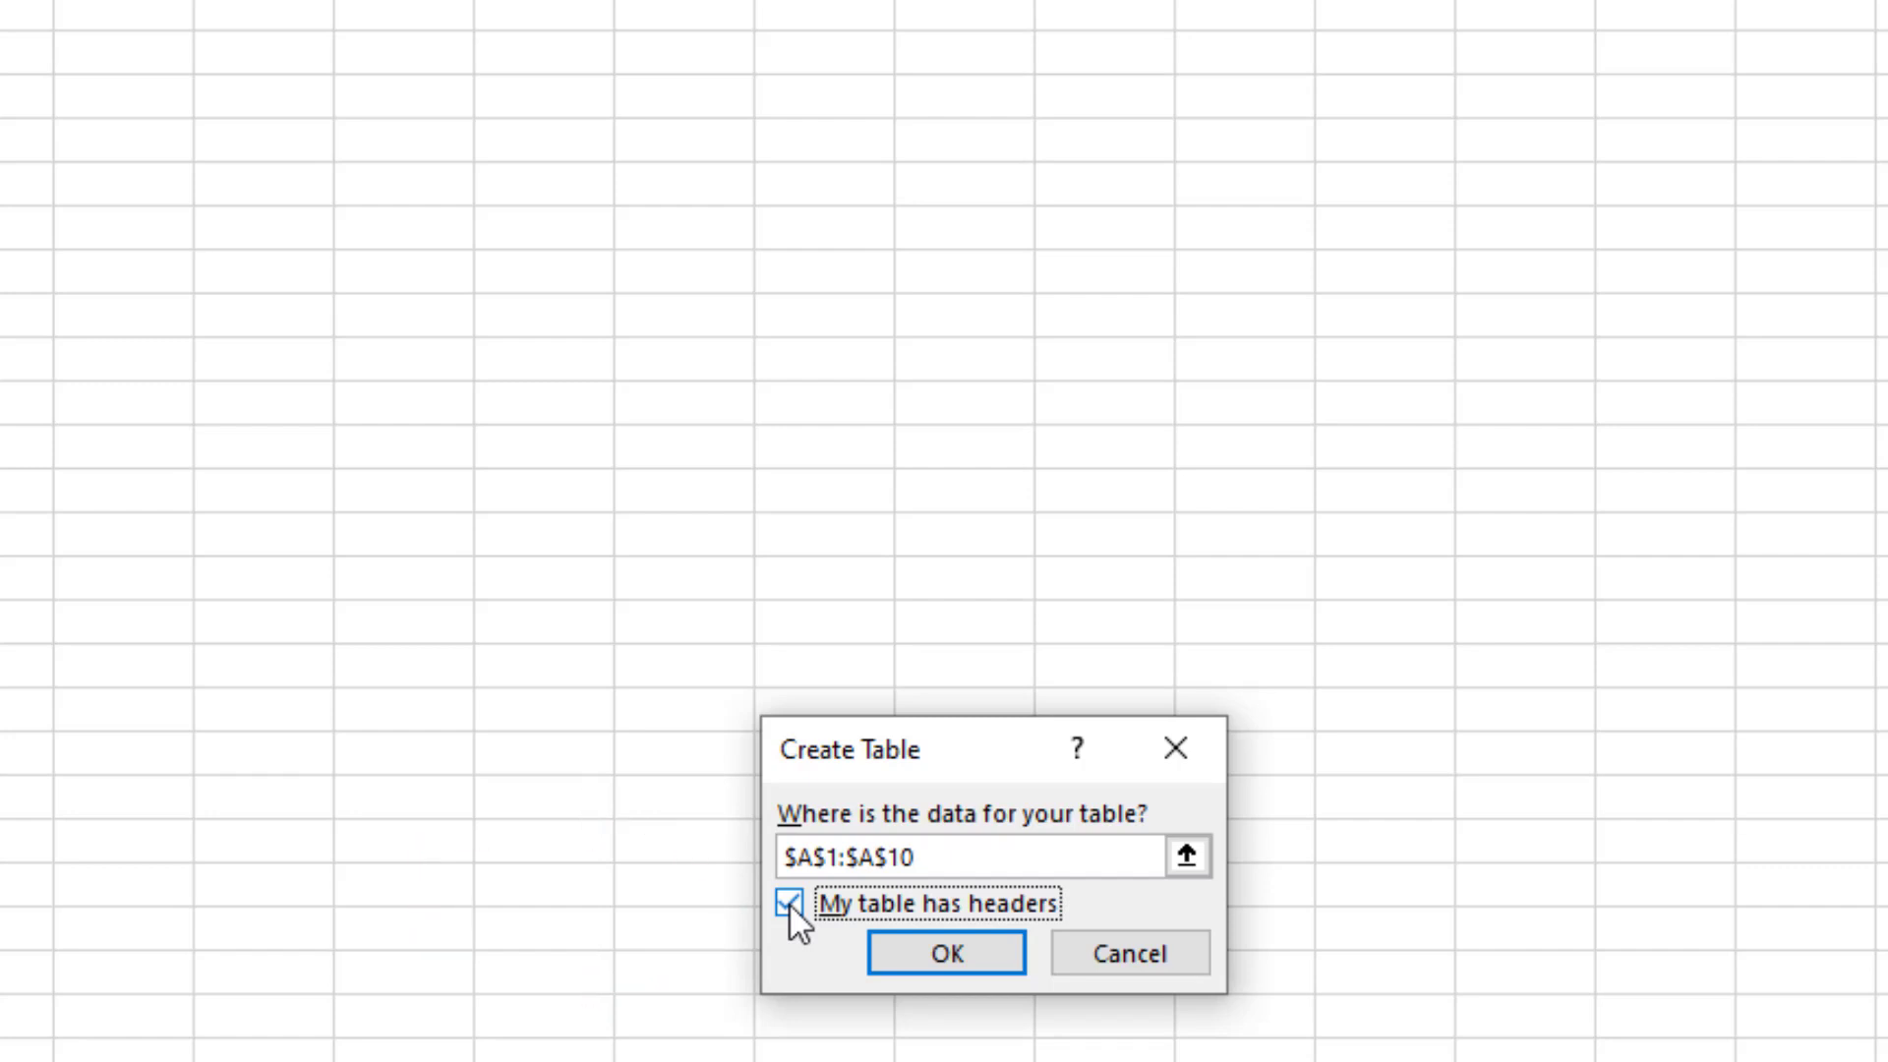
left_click(920, 959)
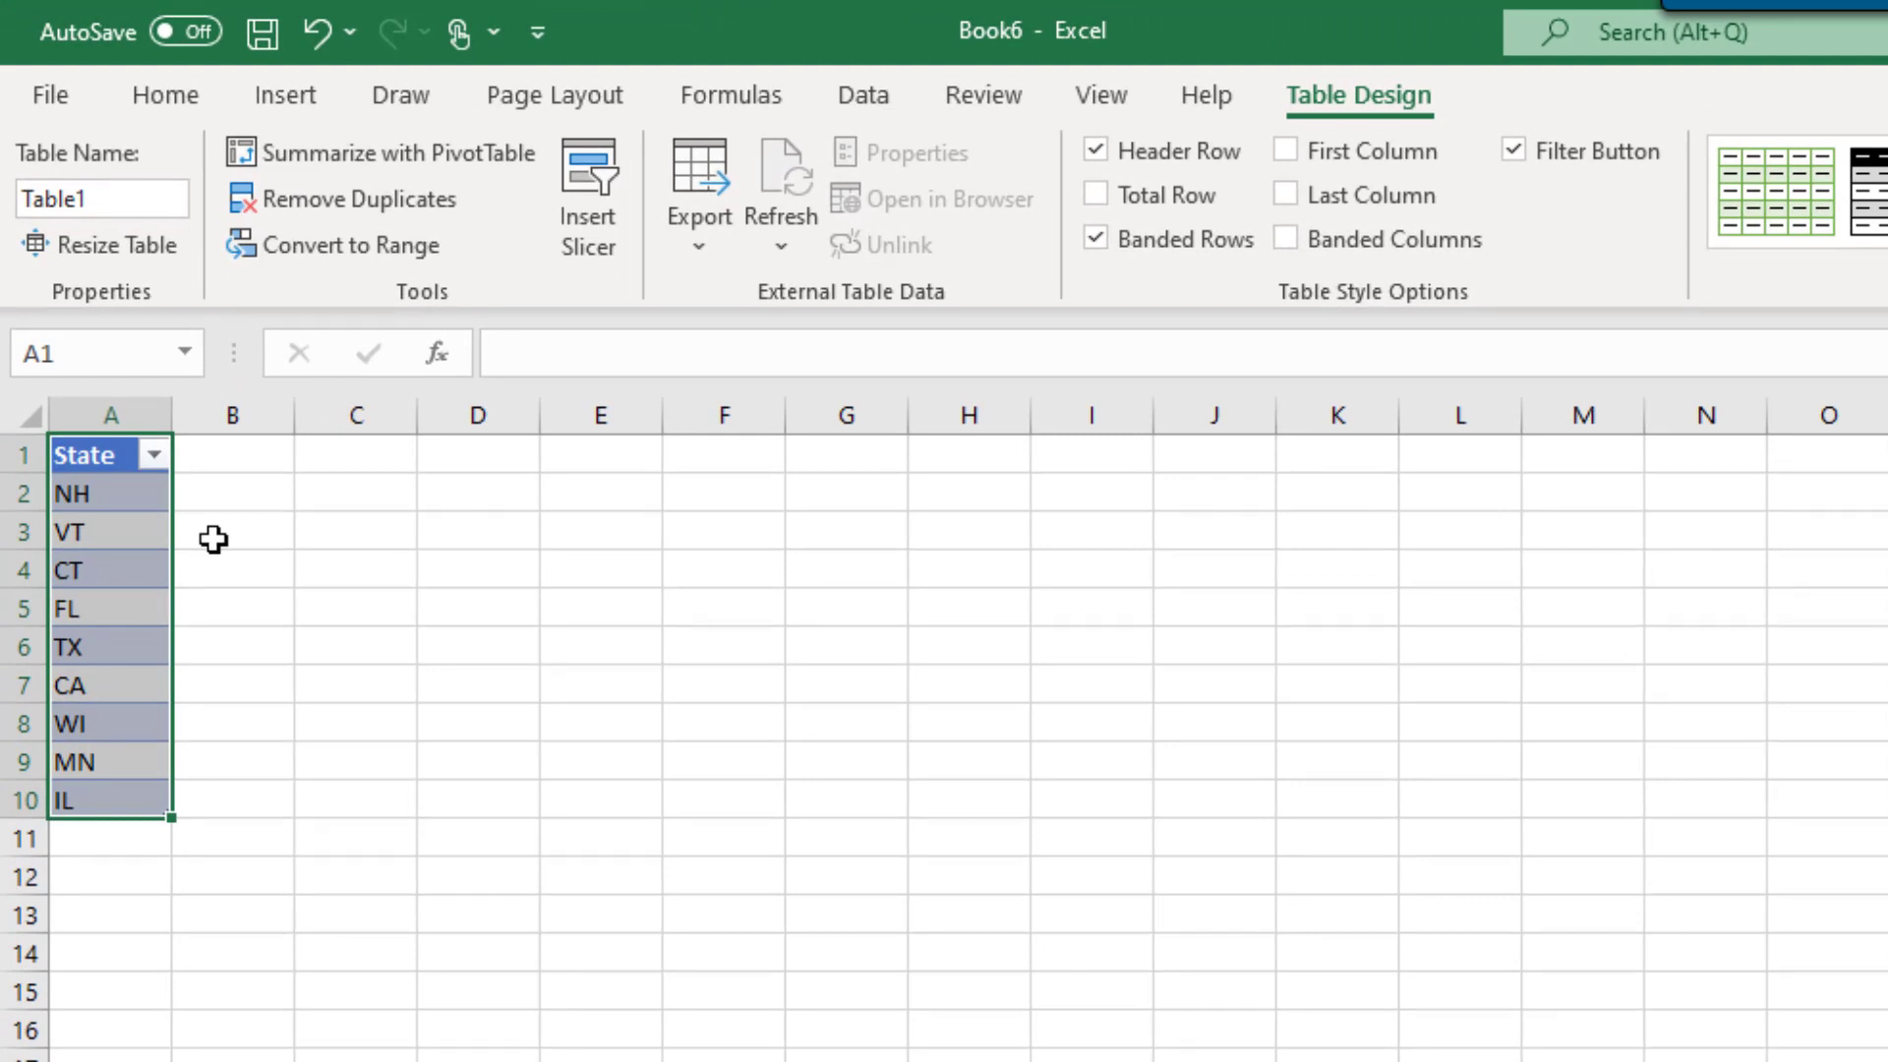
Name the range A2:A10 'State' via the Name Box and confirm it appears among the defined names.
left_click_drag(122, 495, 122, 793)
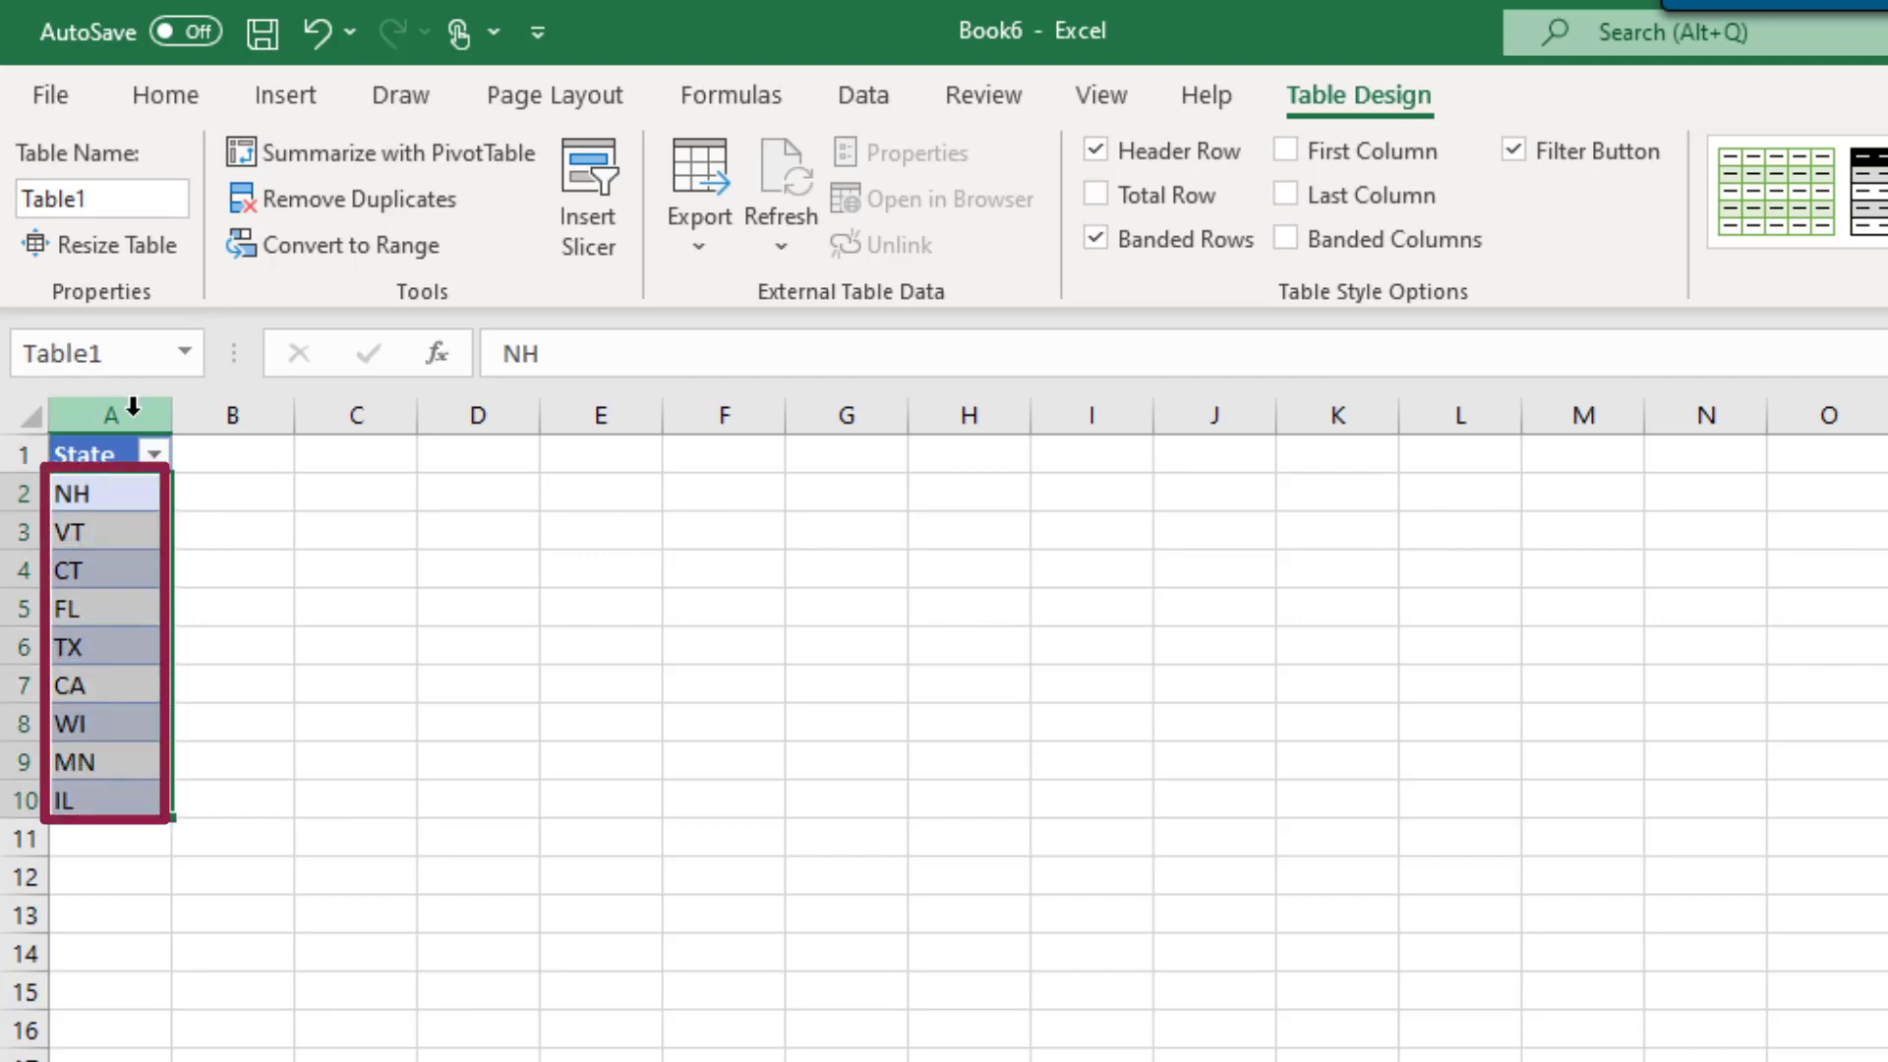
left_click(139, 360)
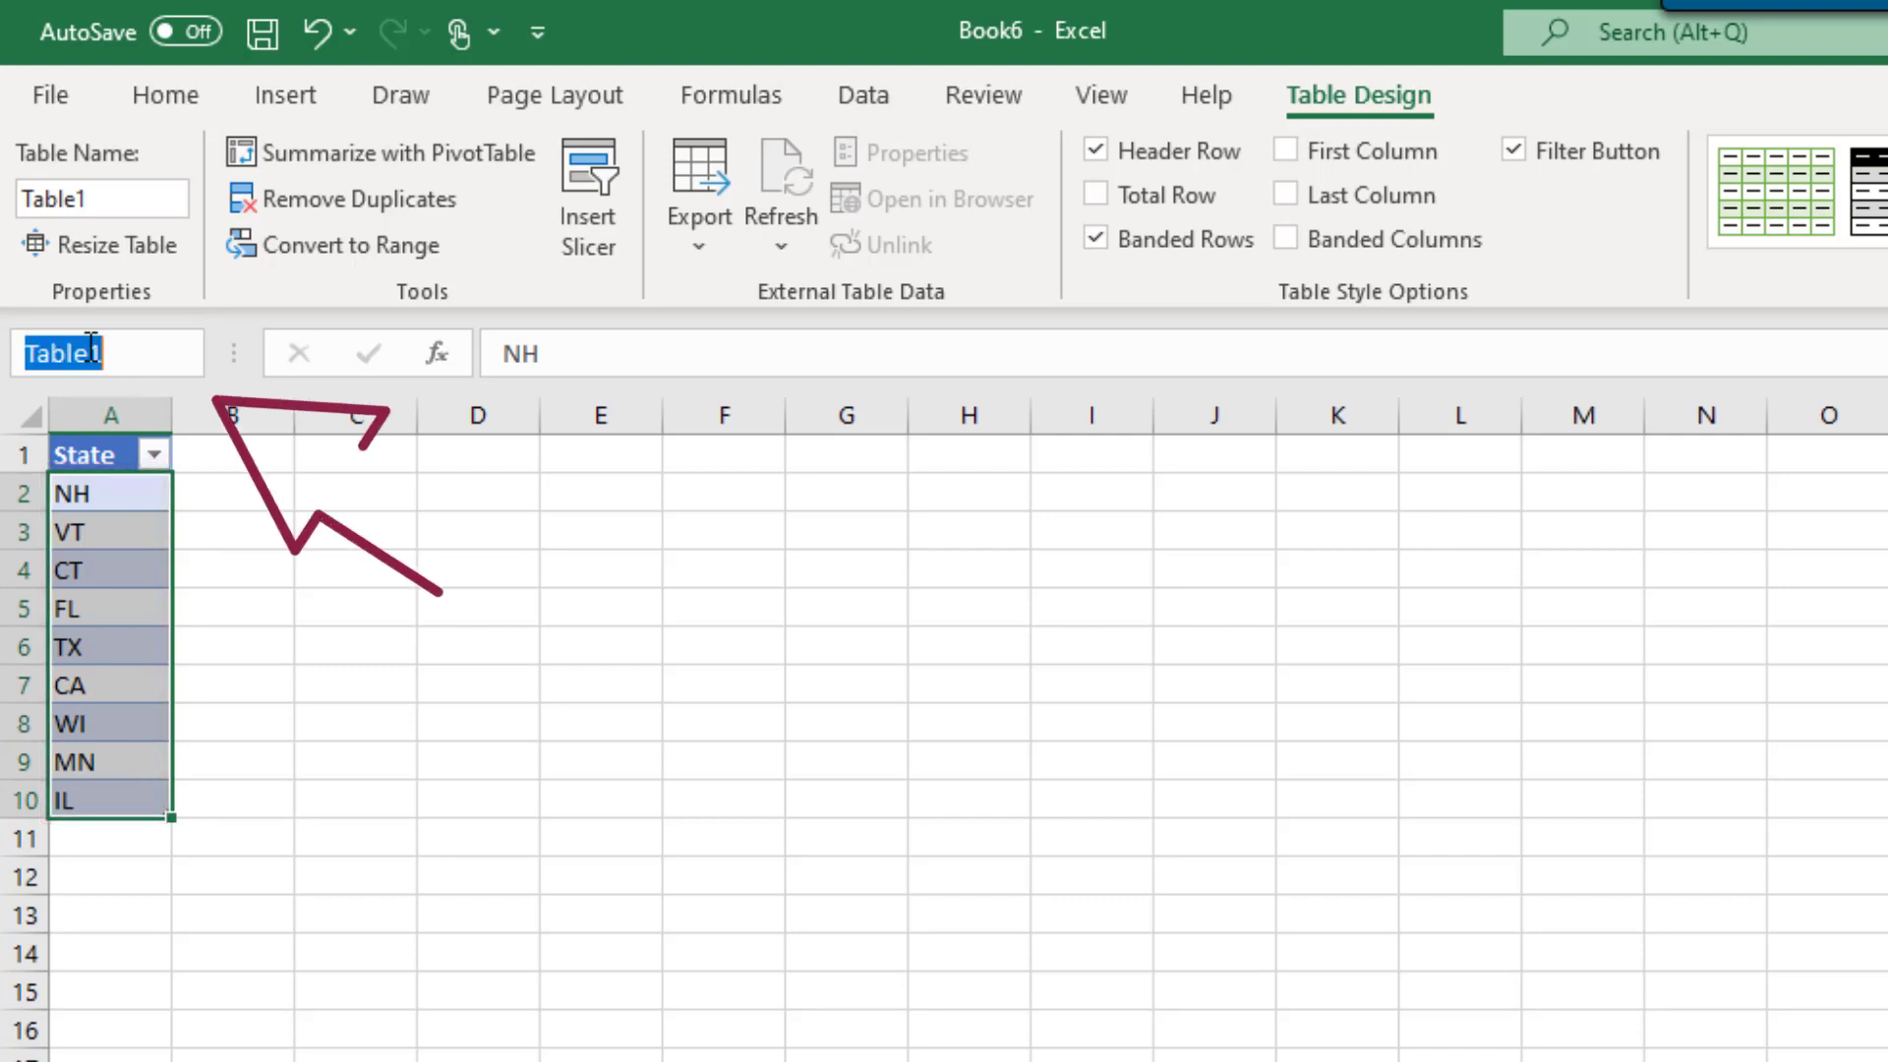
type("State")
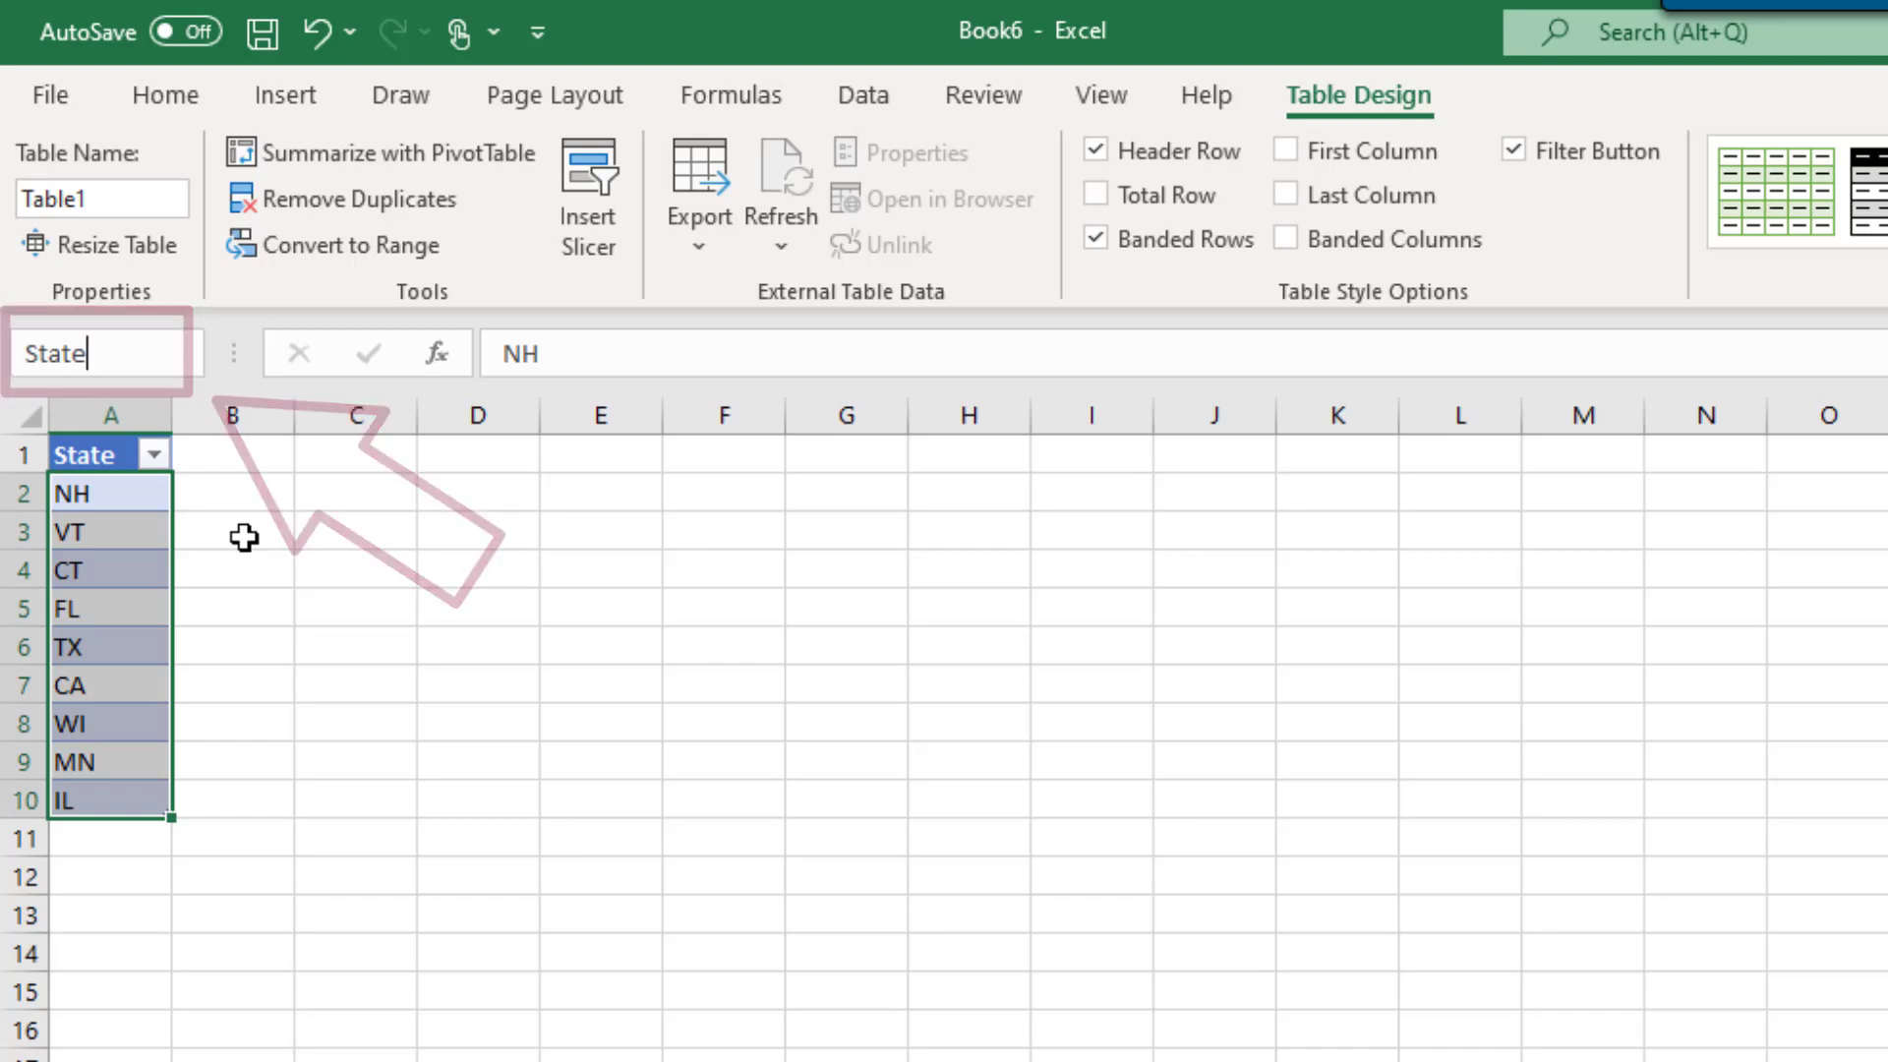
left_click(244, 537)
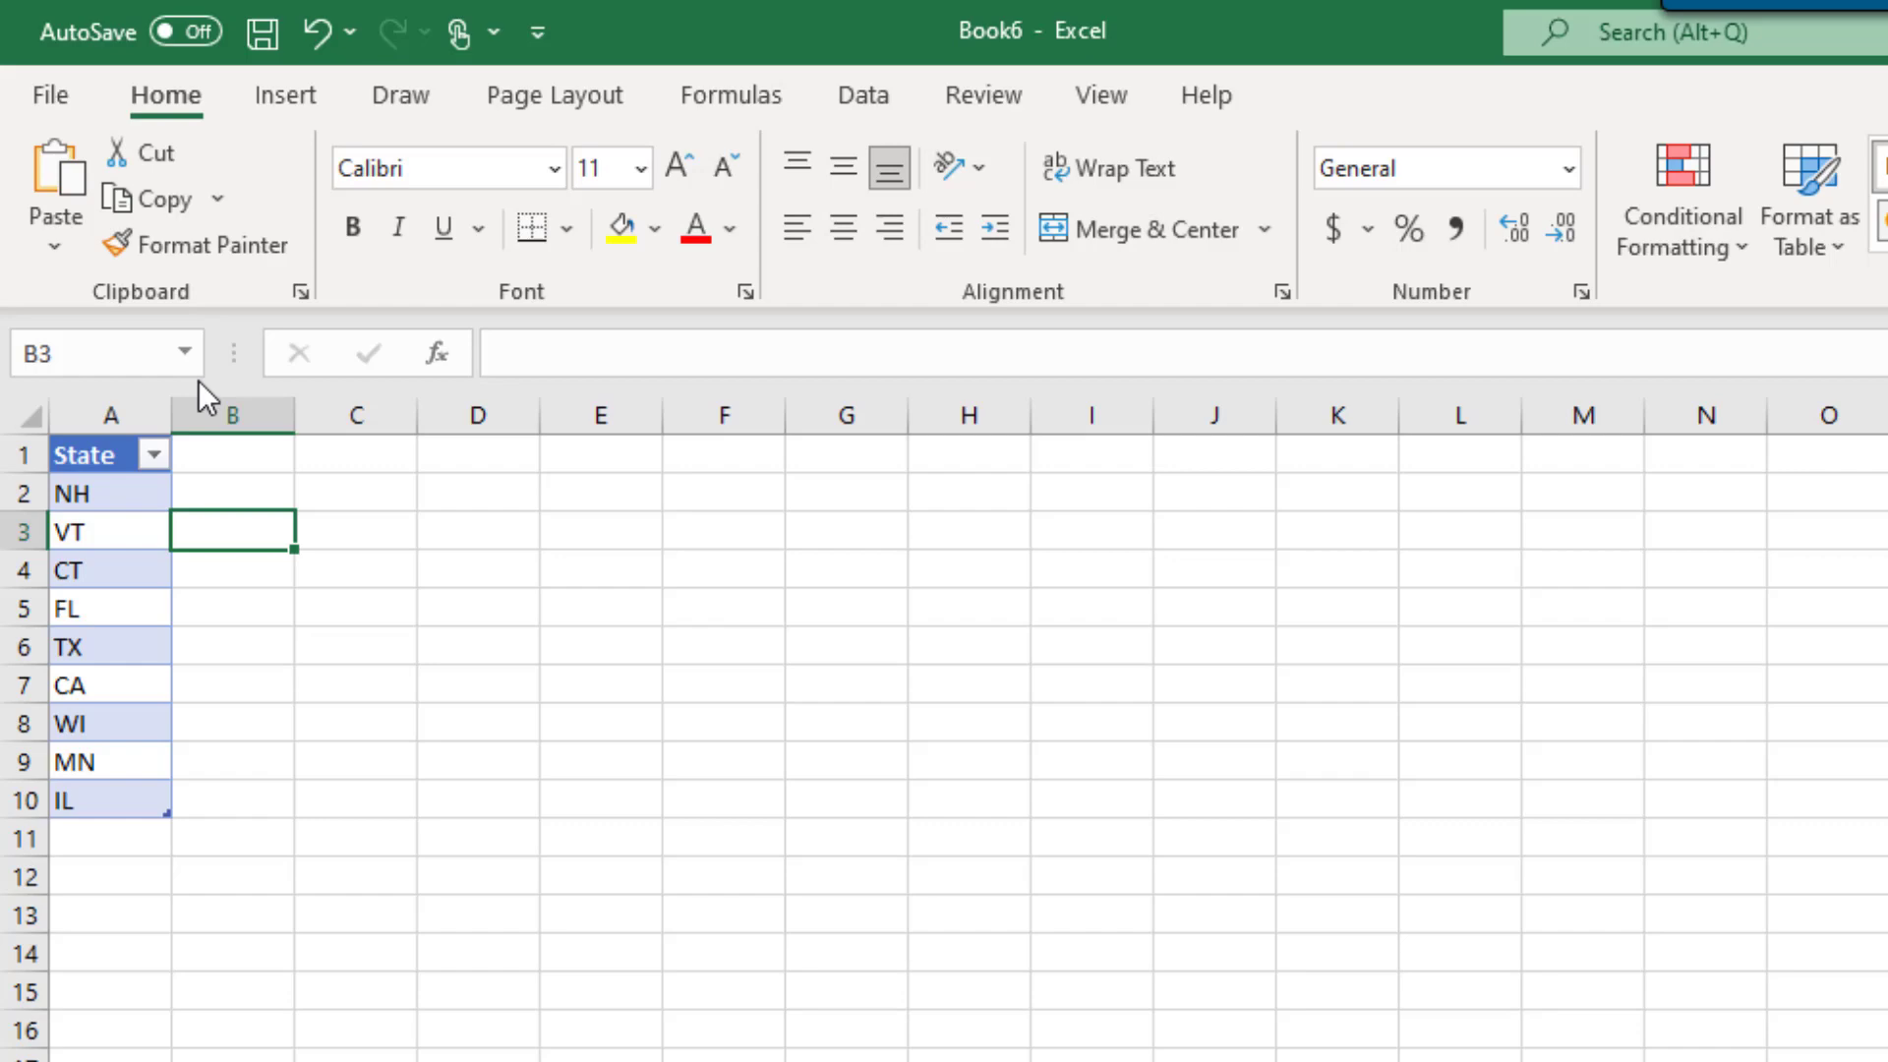
left_click(179, 356)
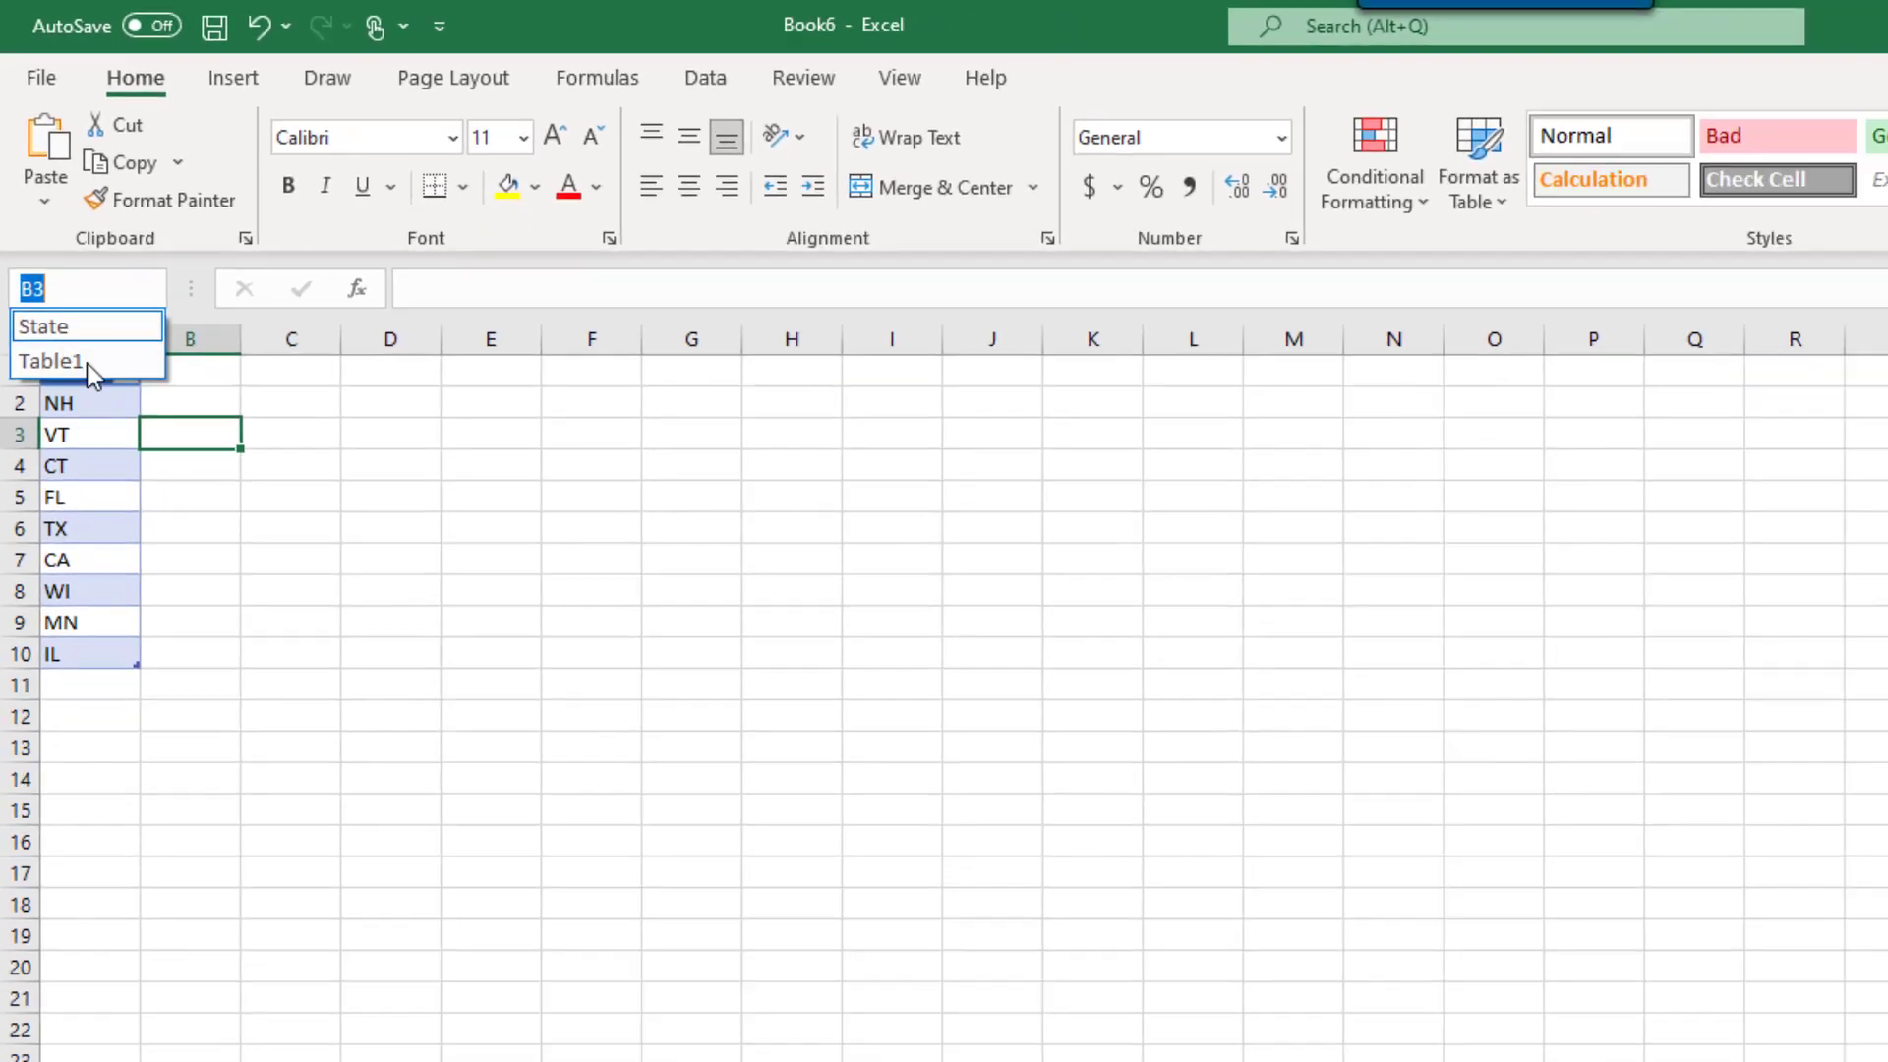
key("Escape")
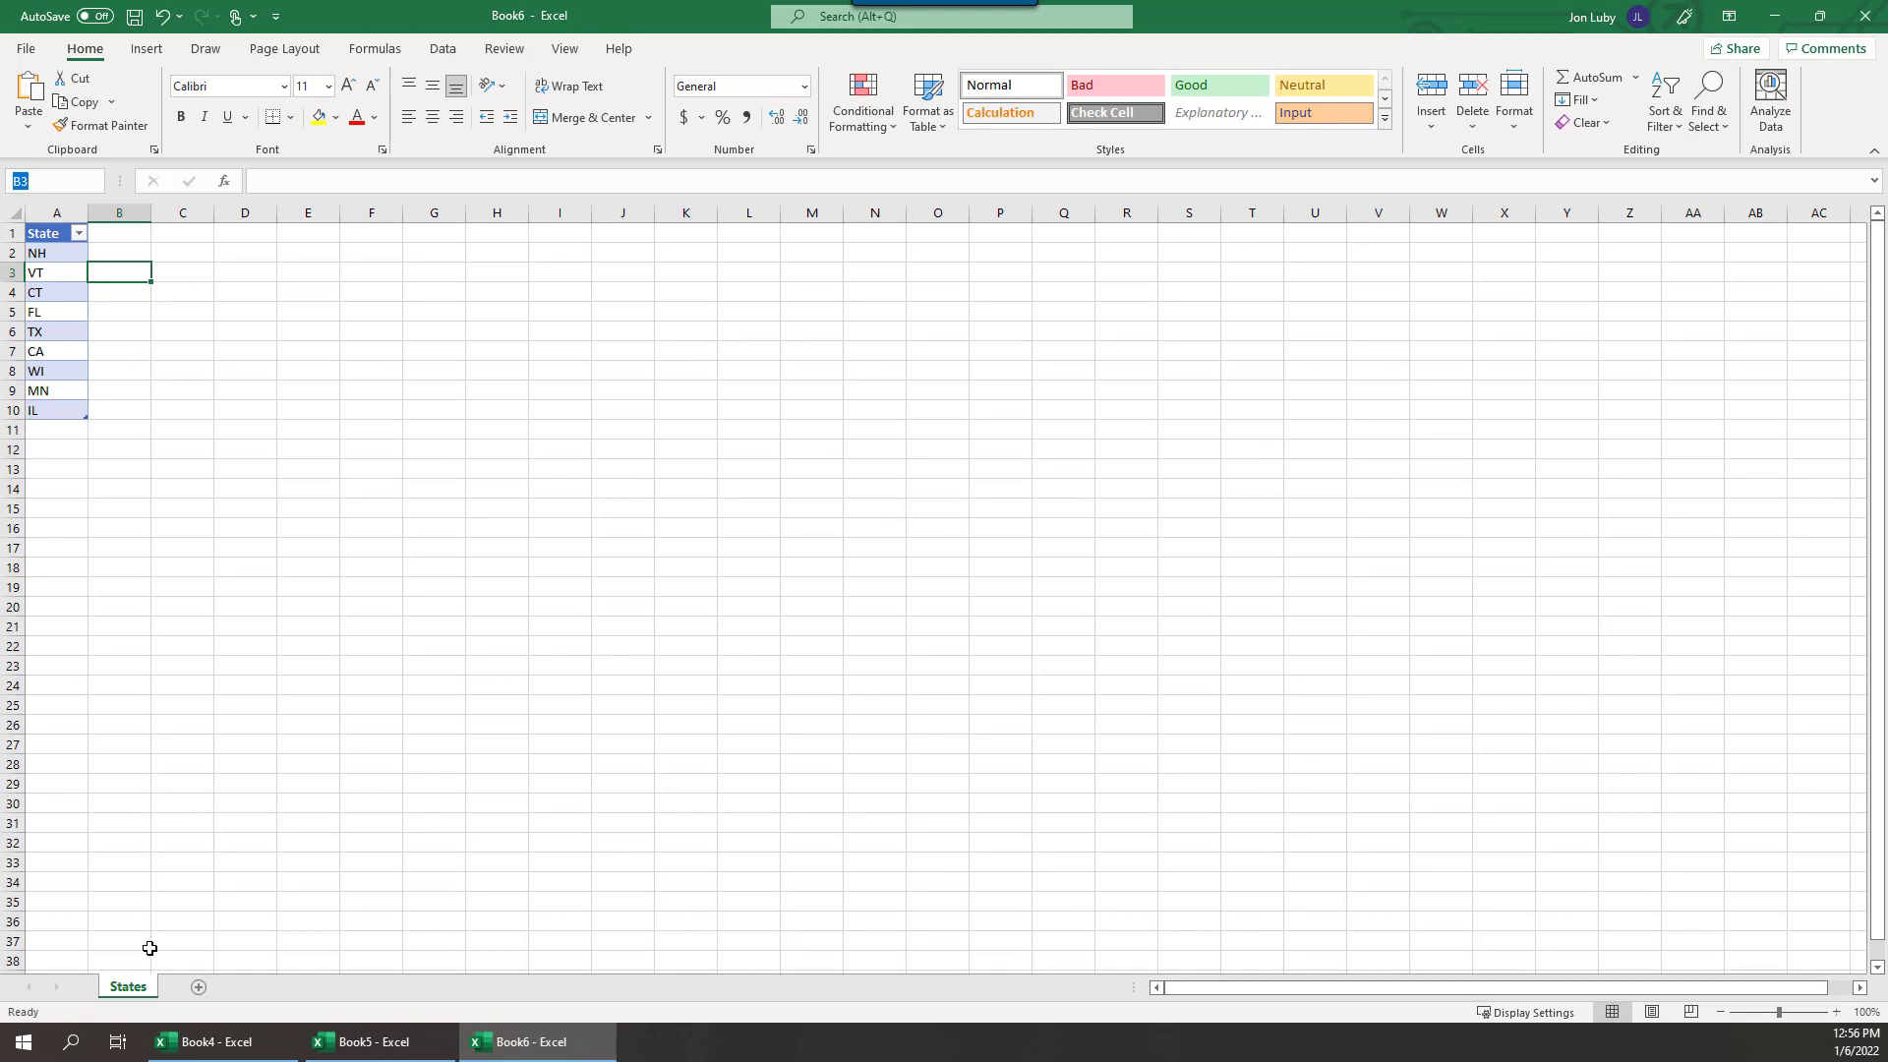
Add a new worksheet named Properties.
left_click(198, 988)
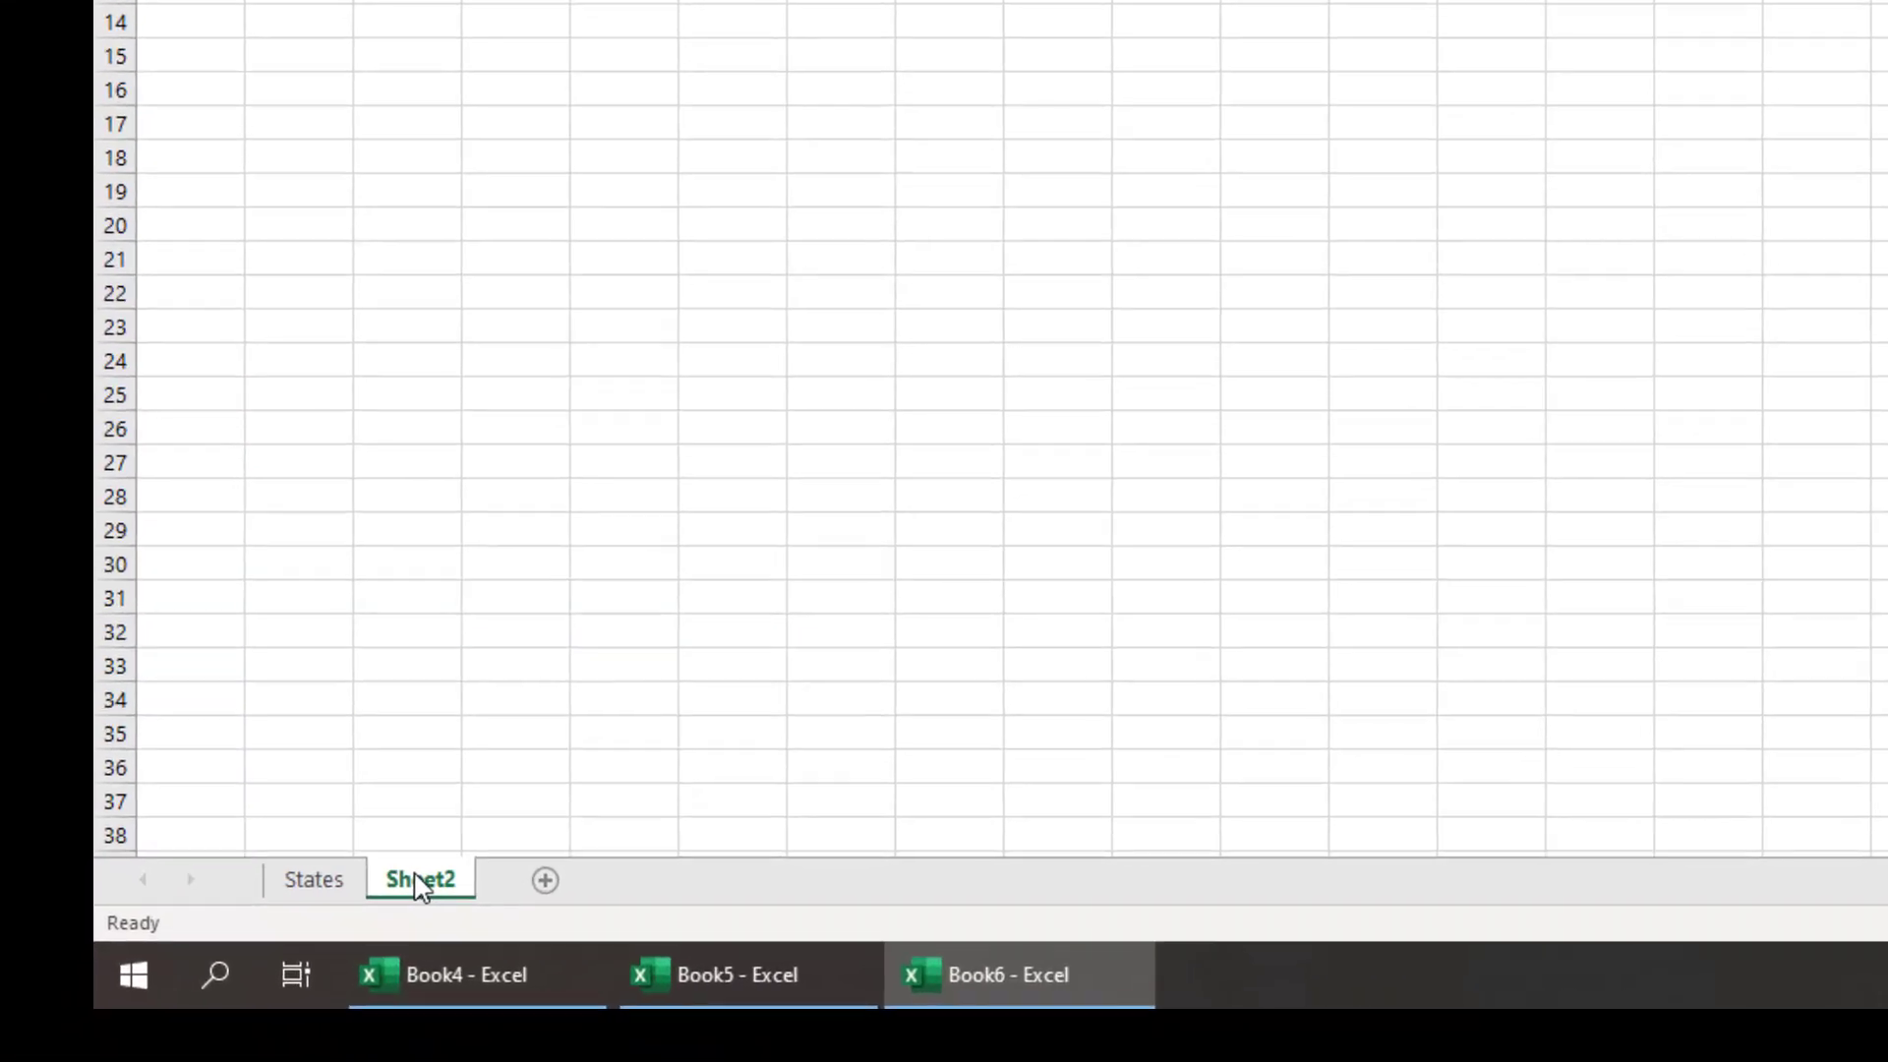
double_click(254, 960)
type("Properties")
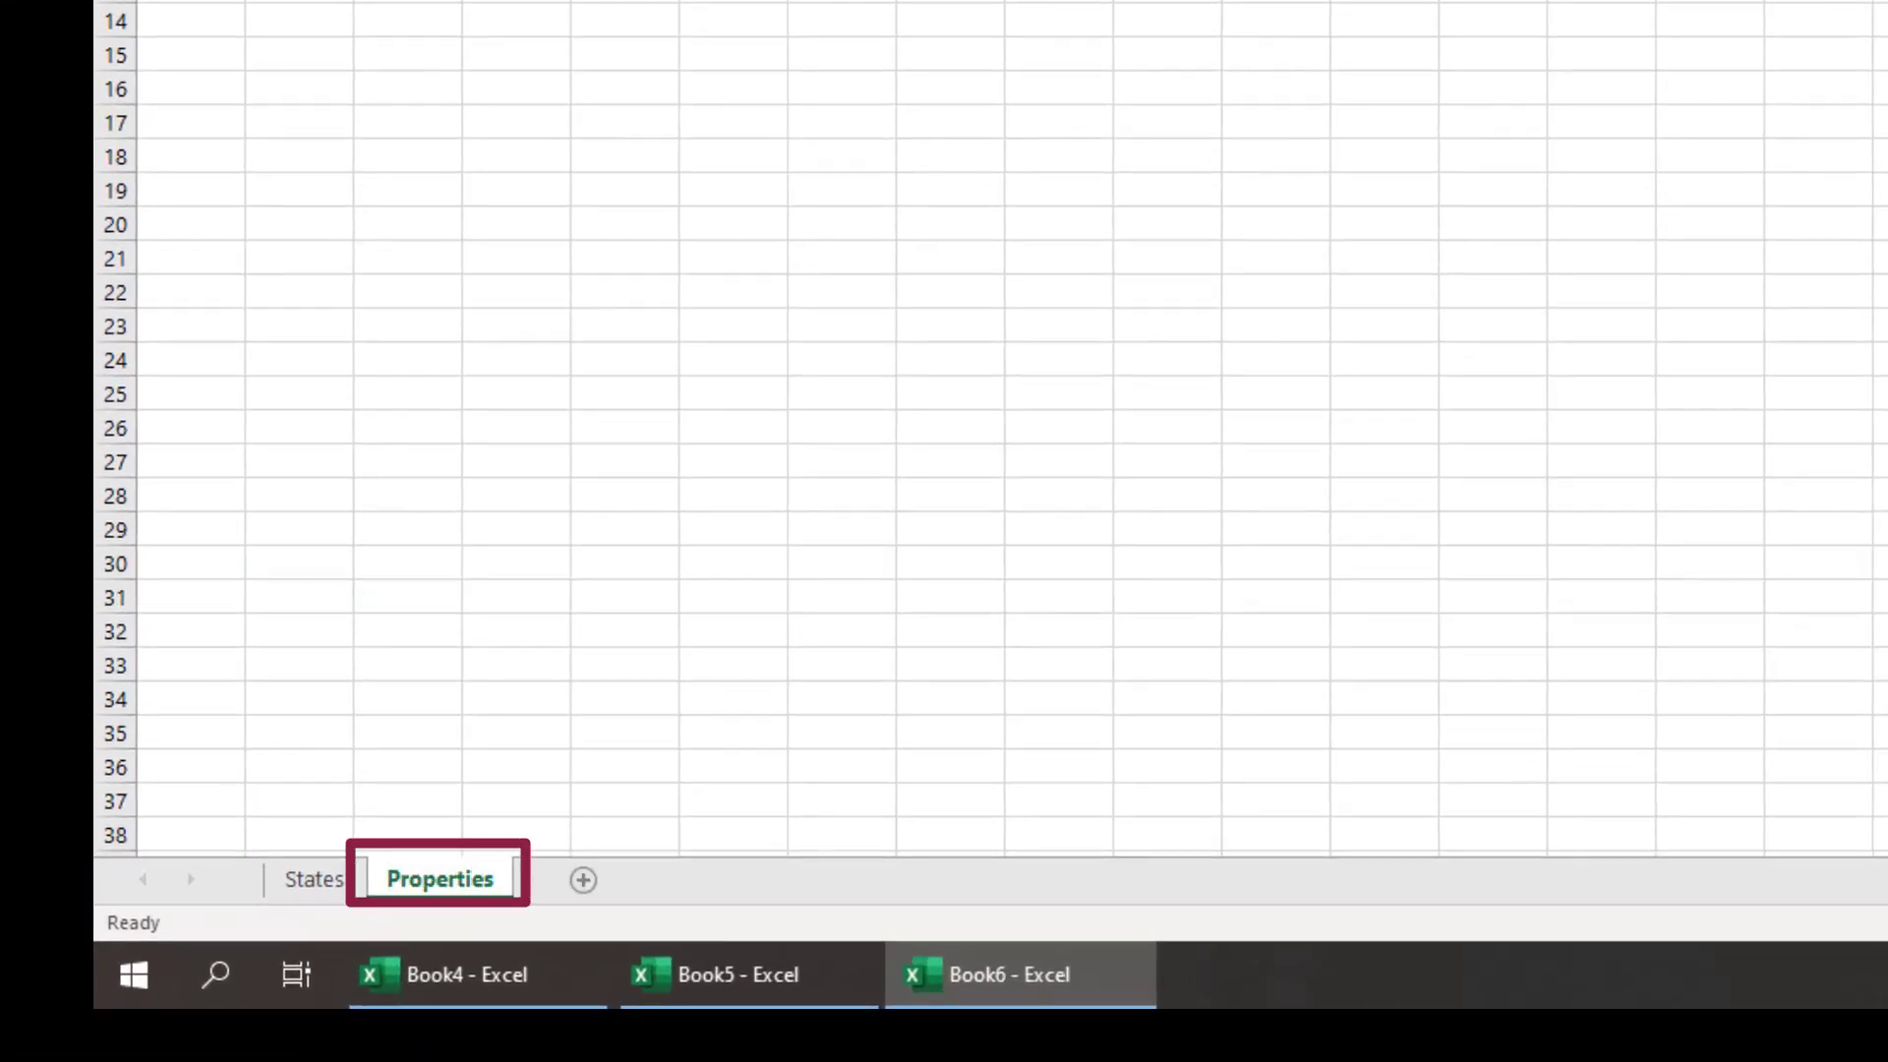
key("Return")
Enter the headers Property and State in A1:B1 and Bedford in A2.
type("Proep")
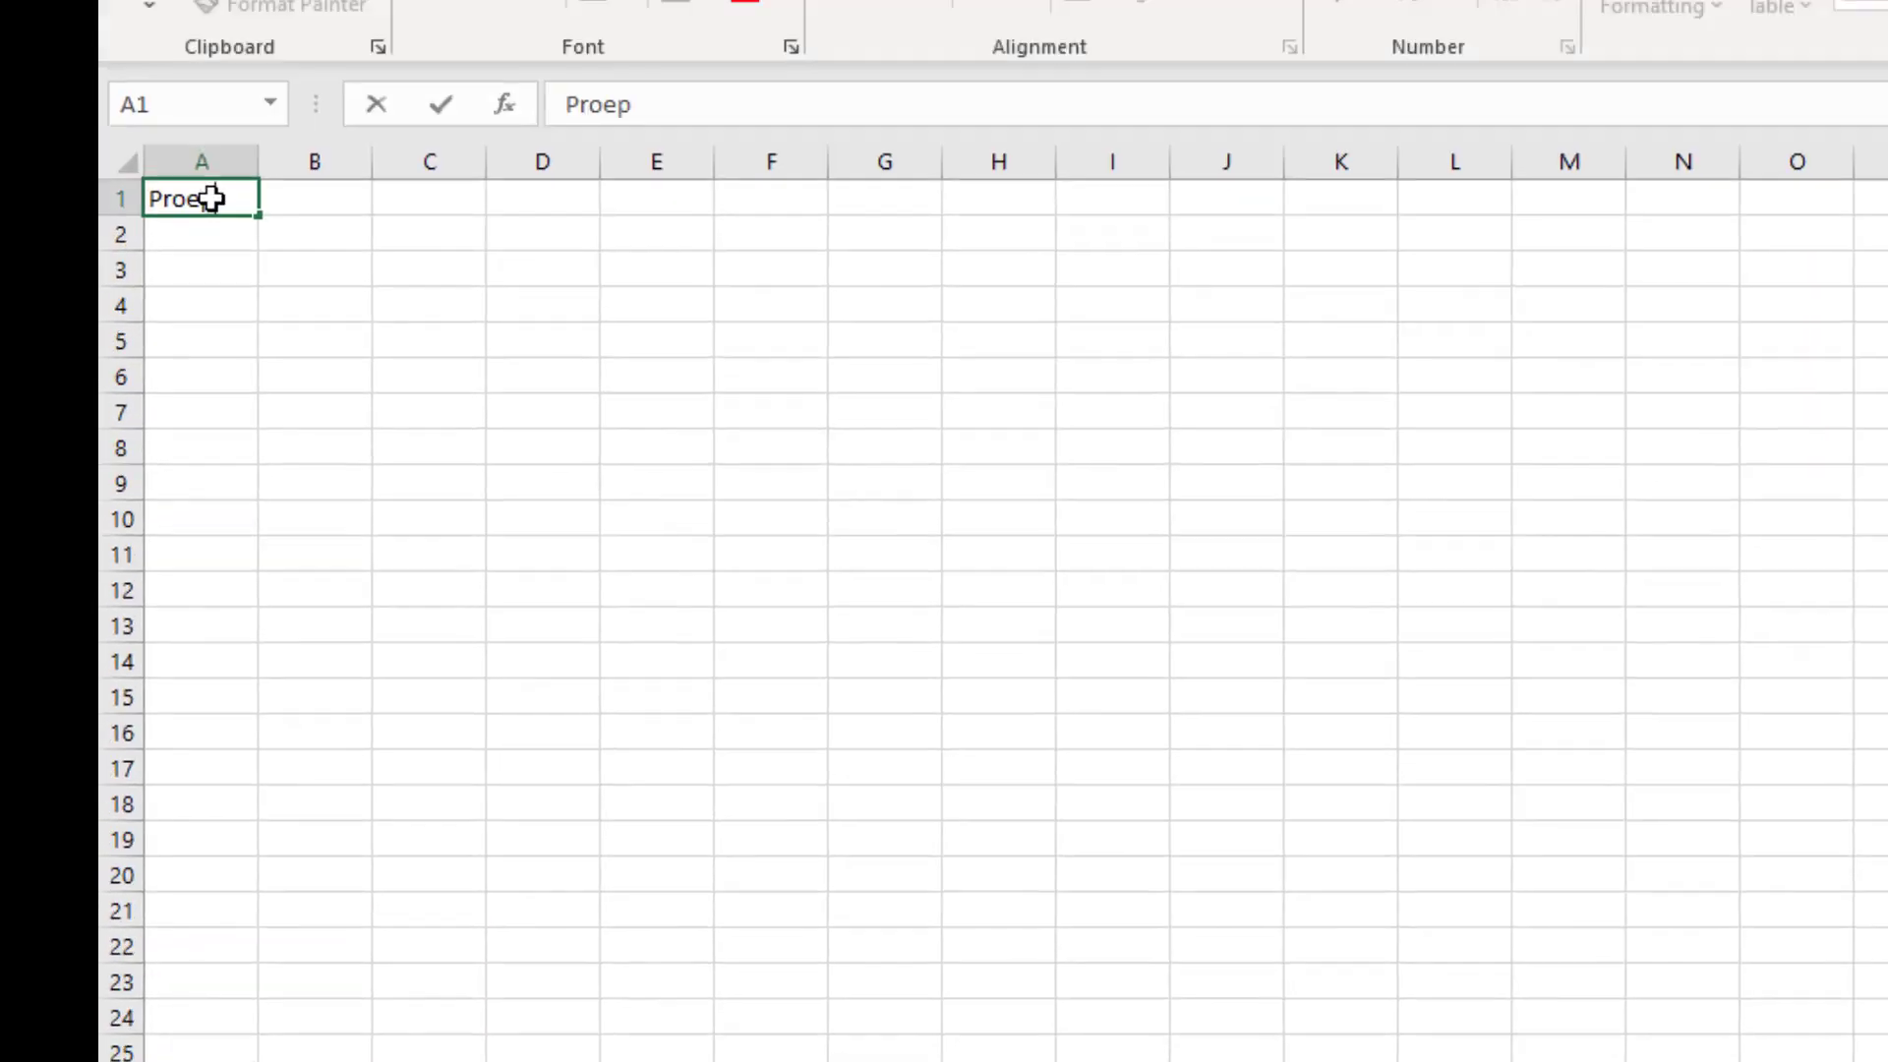
key("BackSpace")
key("BackSpace")
type("perty")
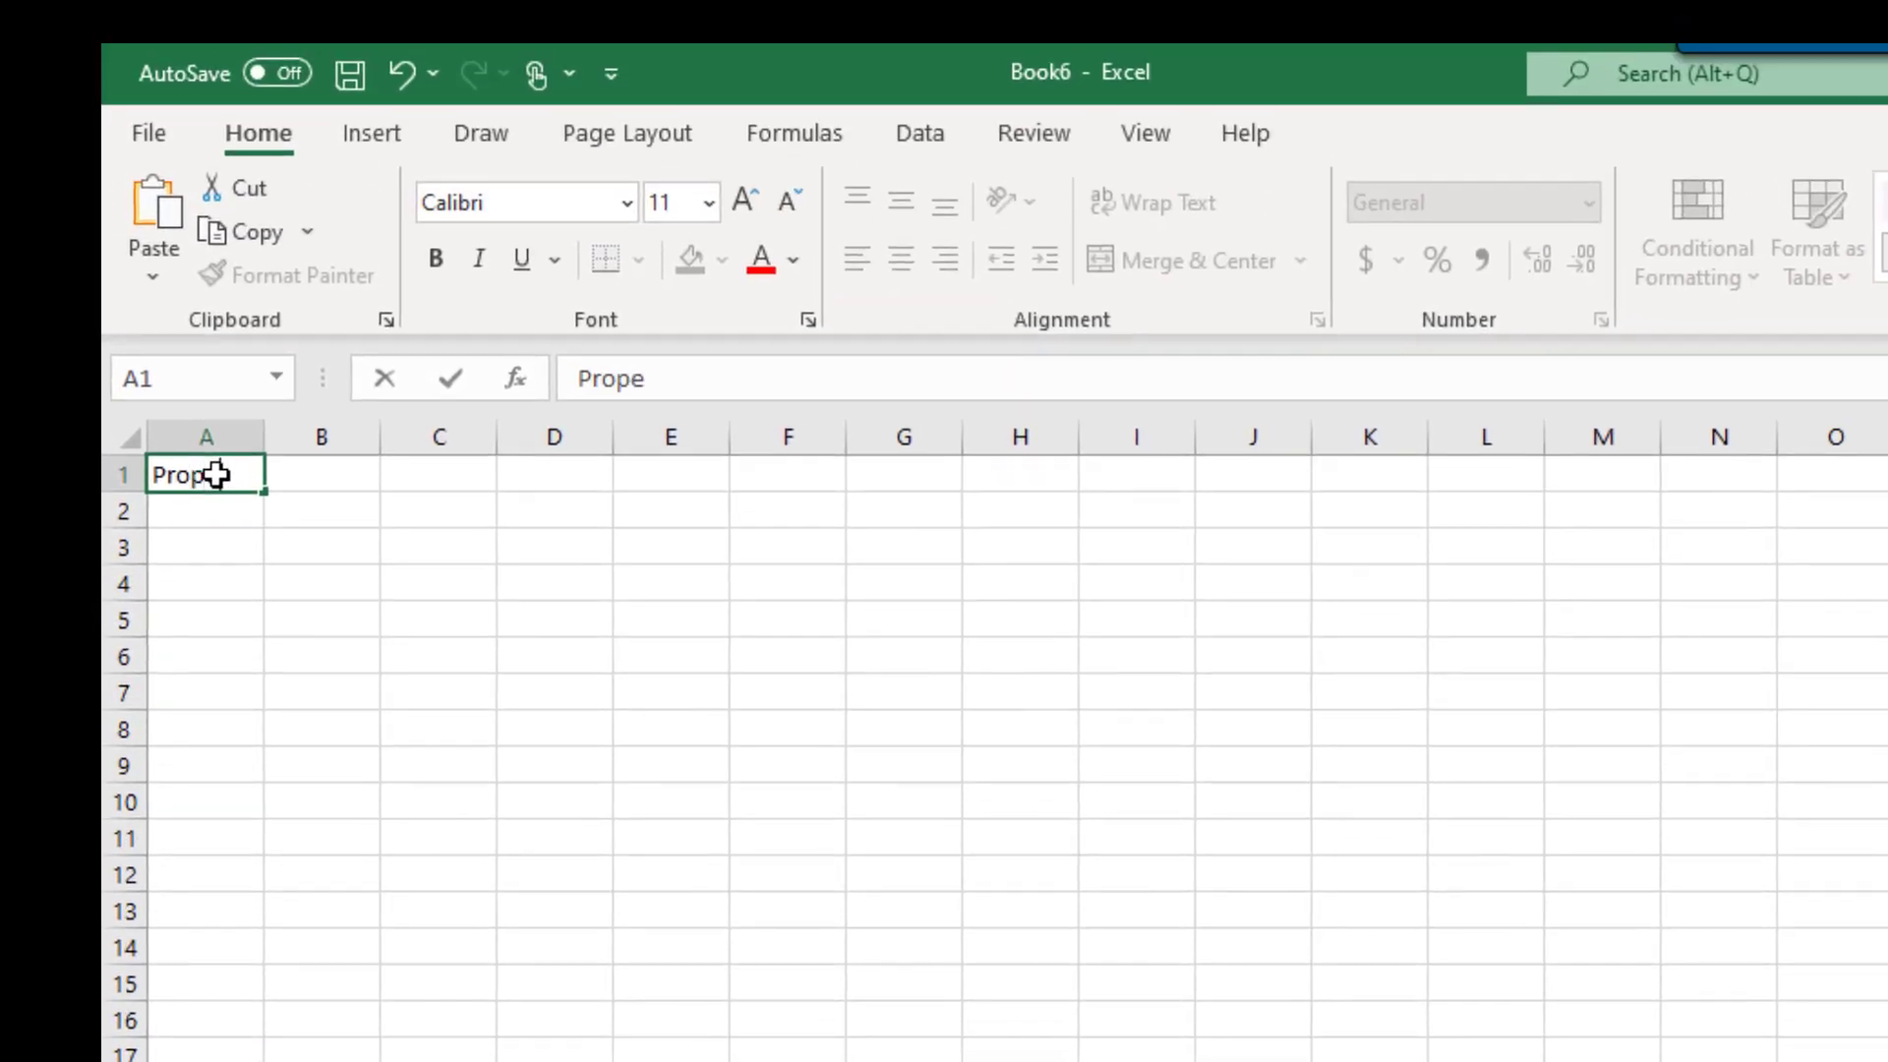
key("Tab")
type("State")
key("Return")
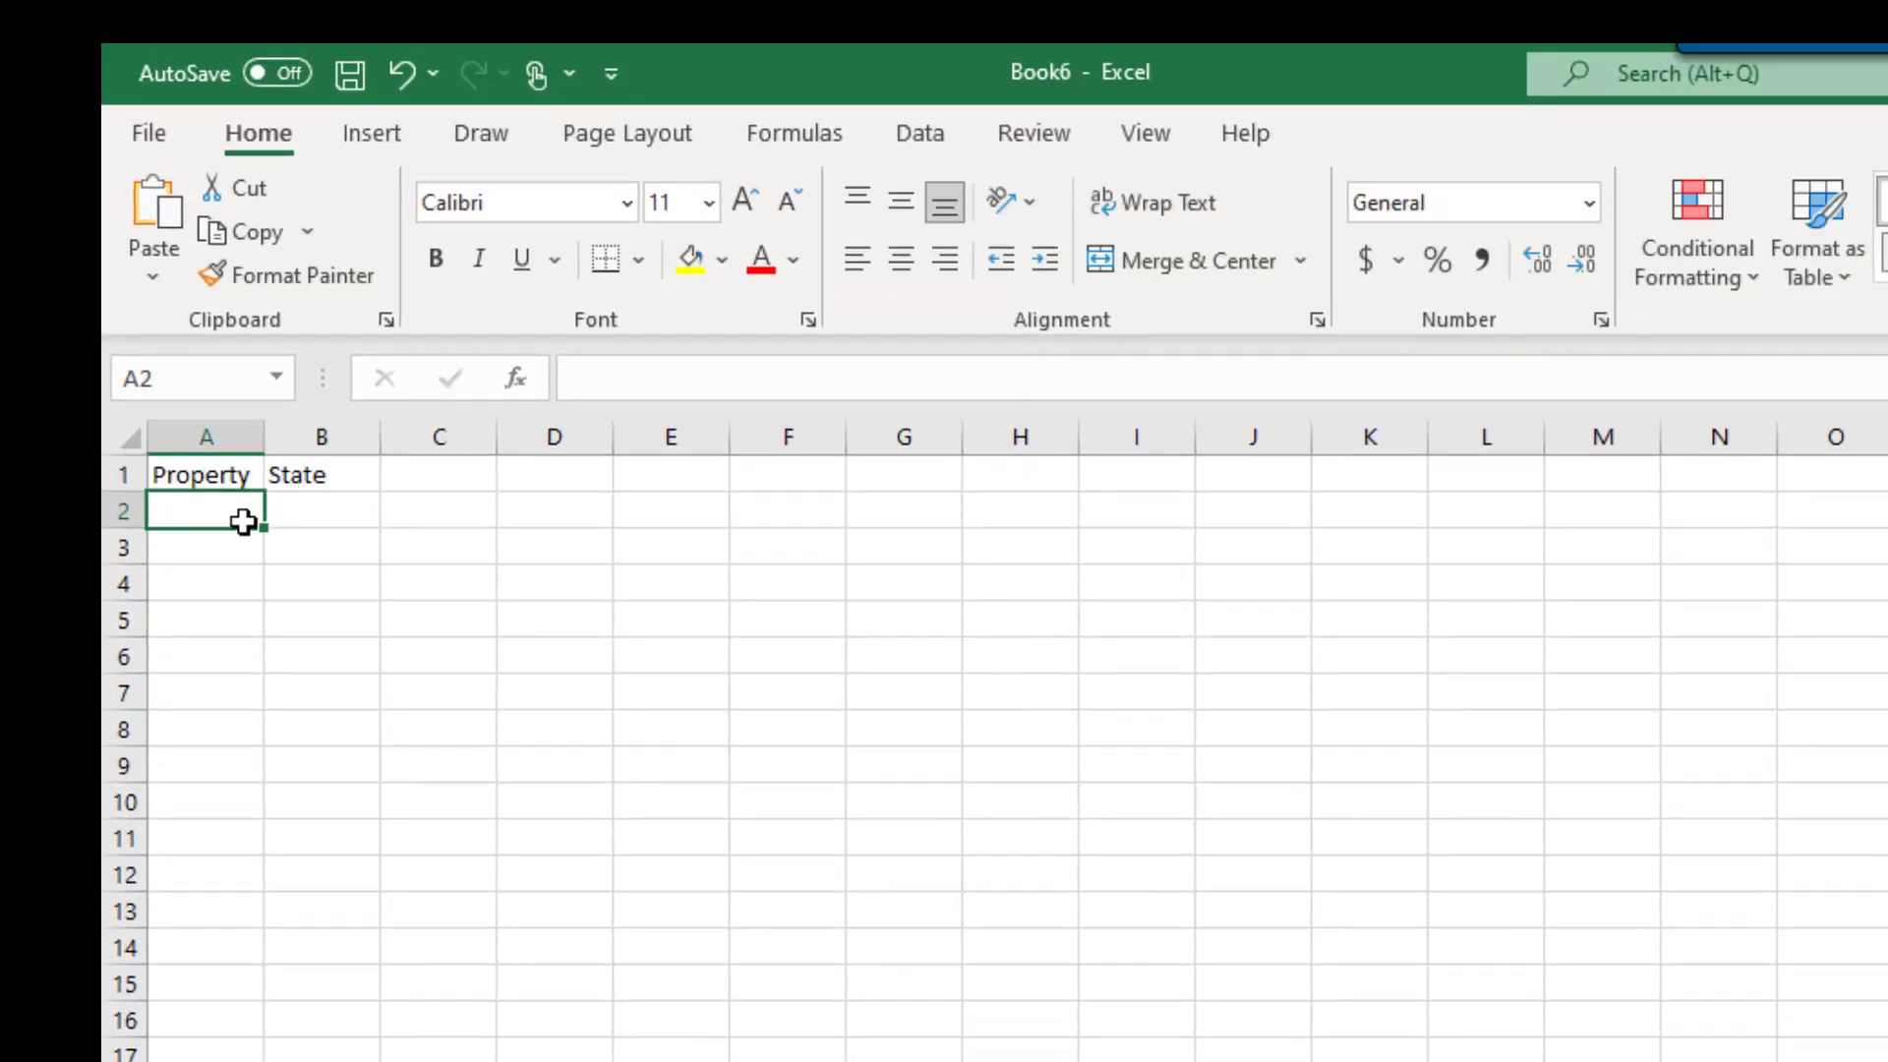
type("Bedford")
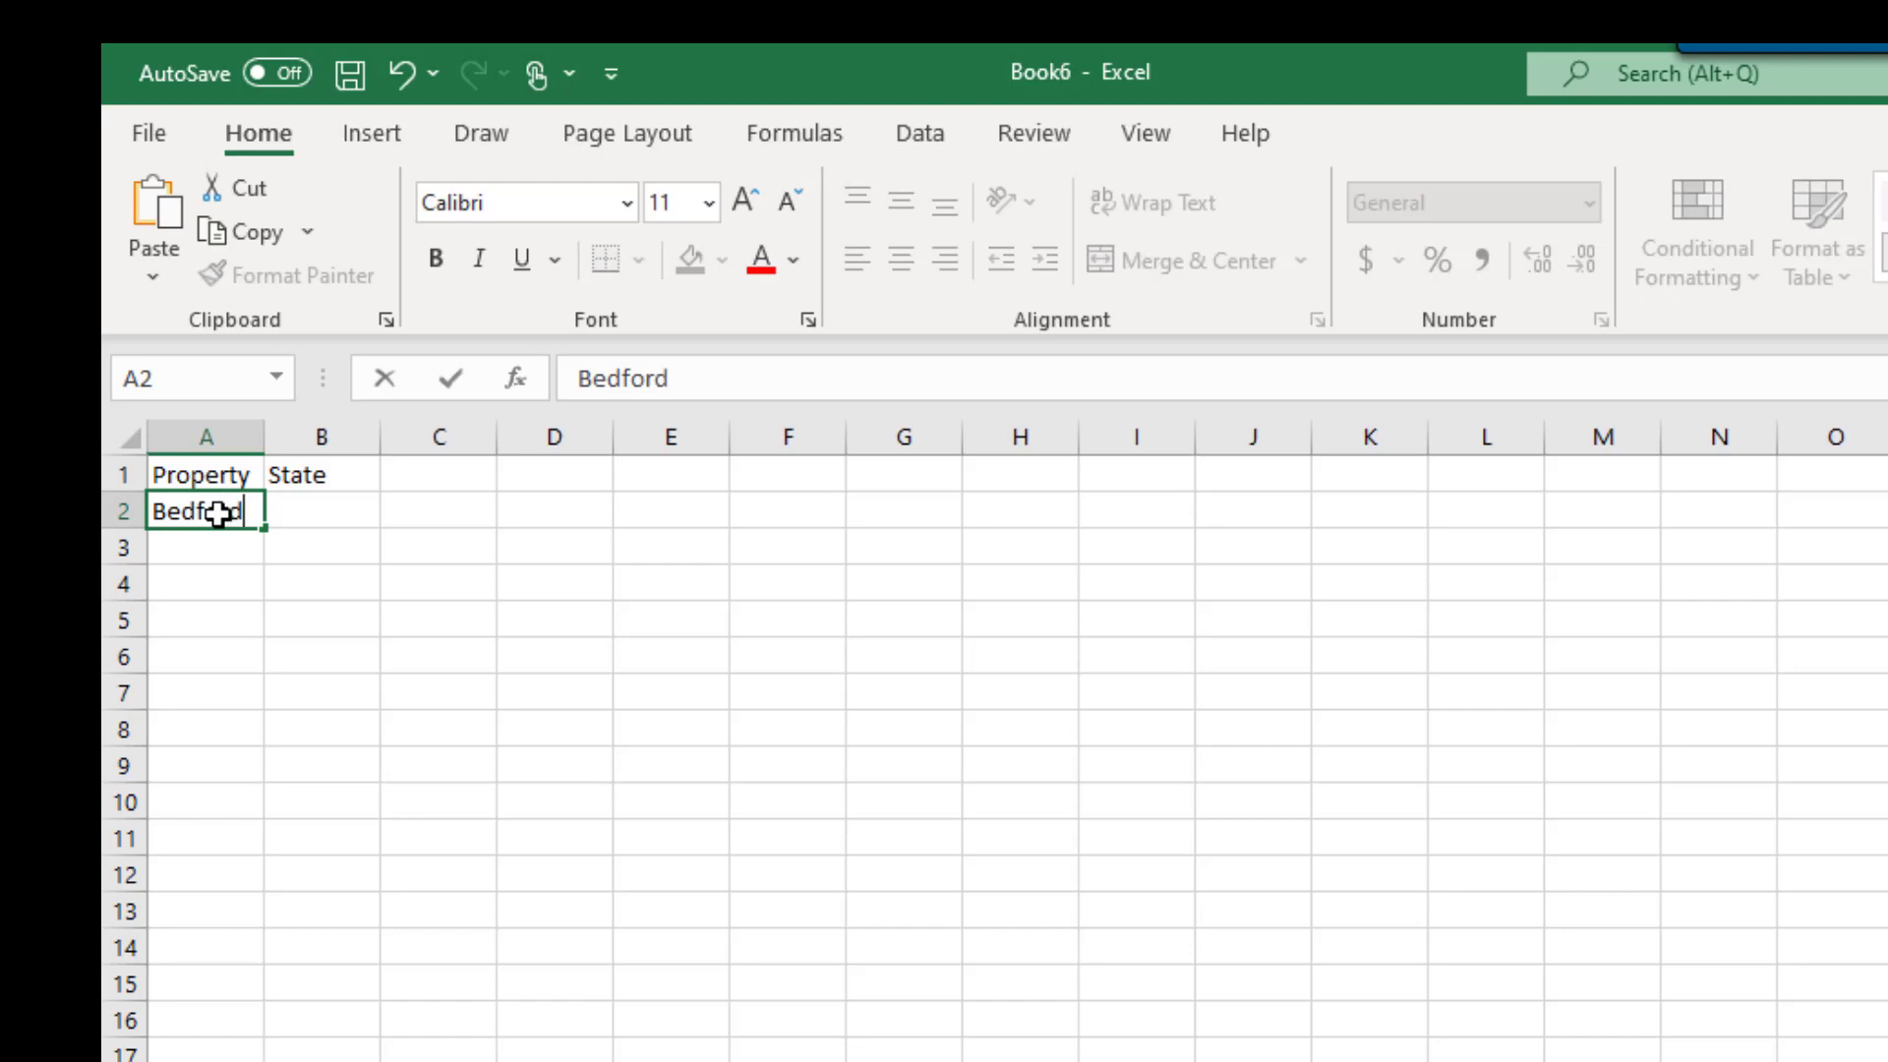
key("Tab")
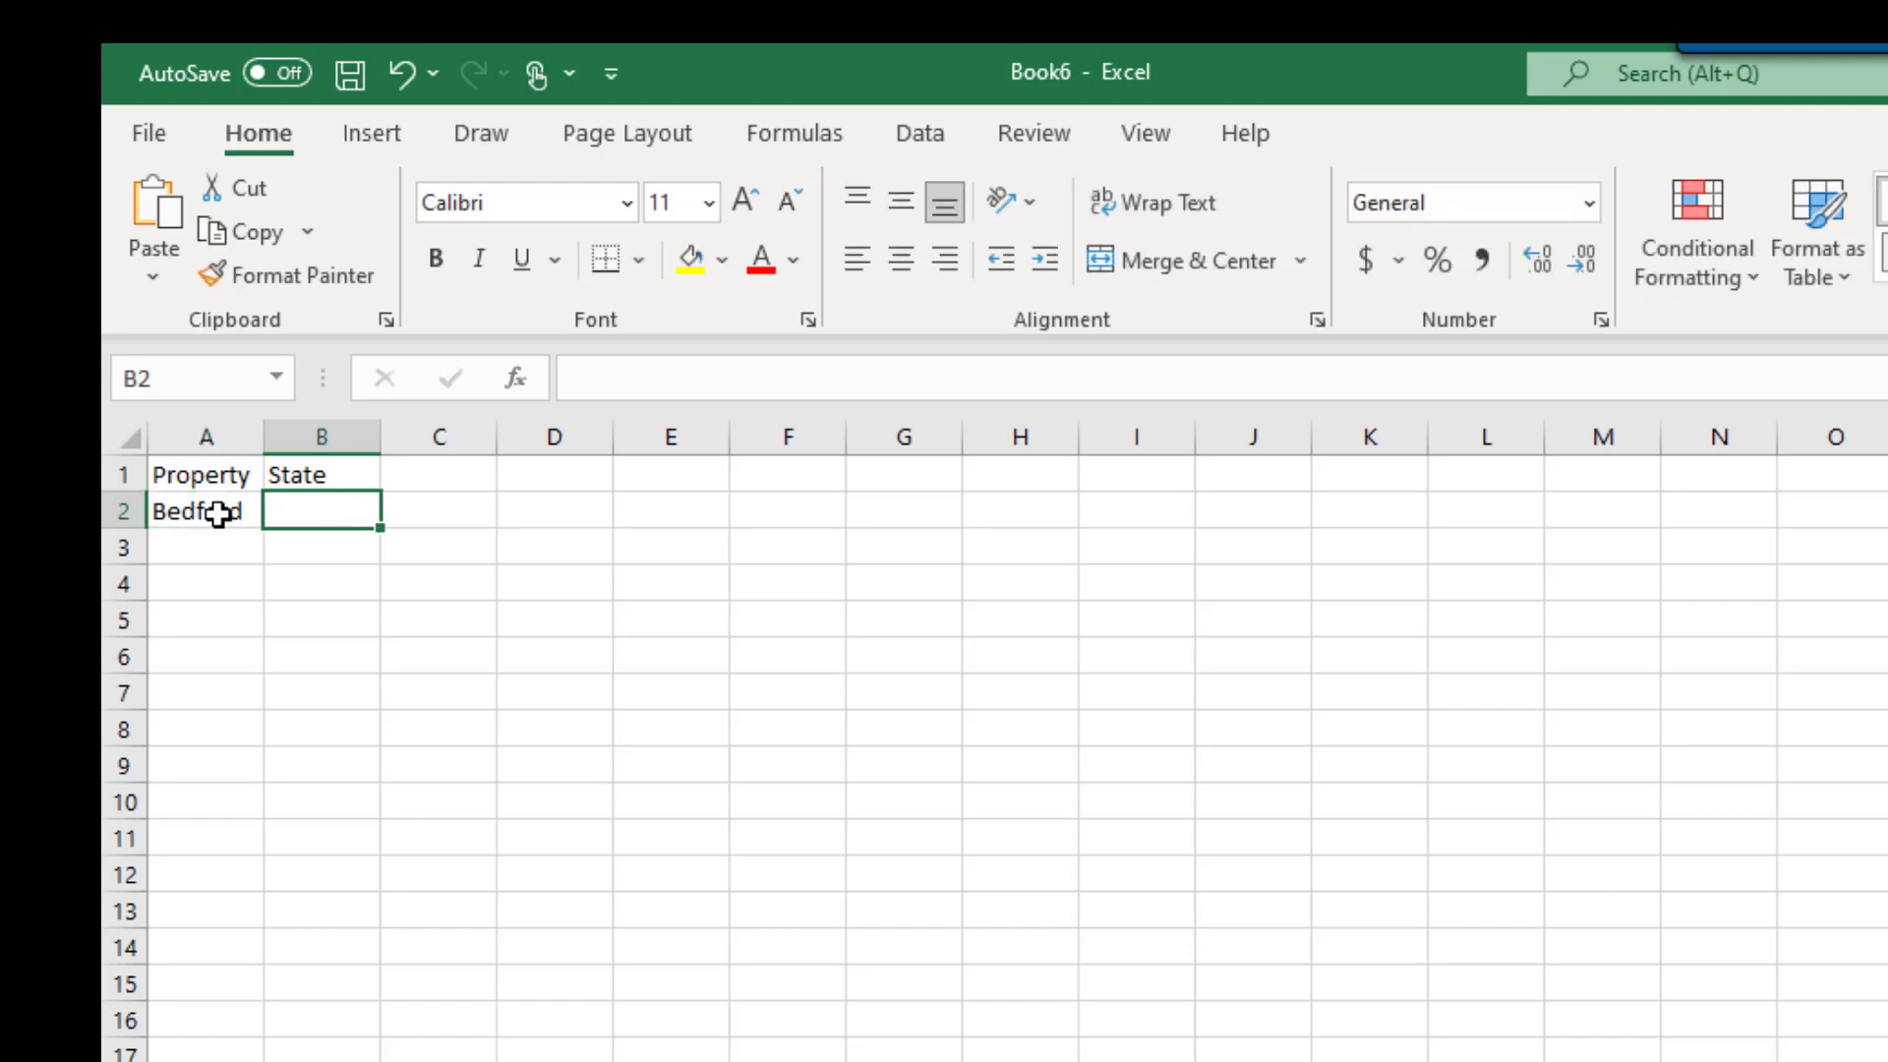
Select the entire State column B and bring up the Data ribbon commands.
left_click(322, 438)
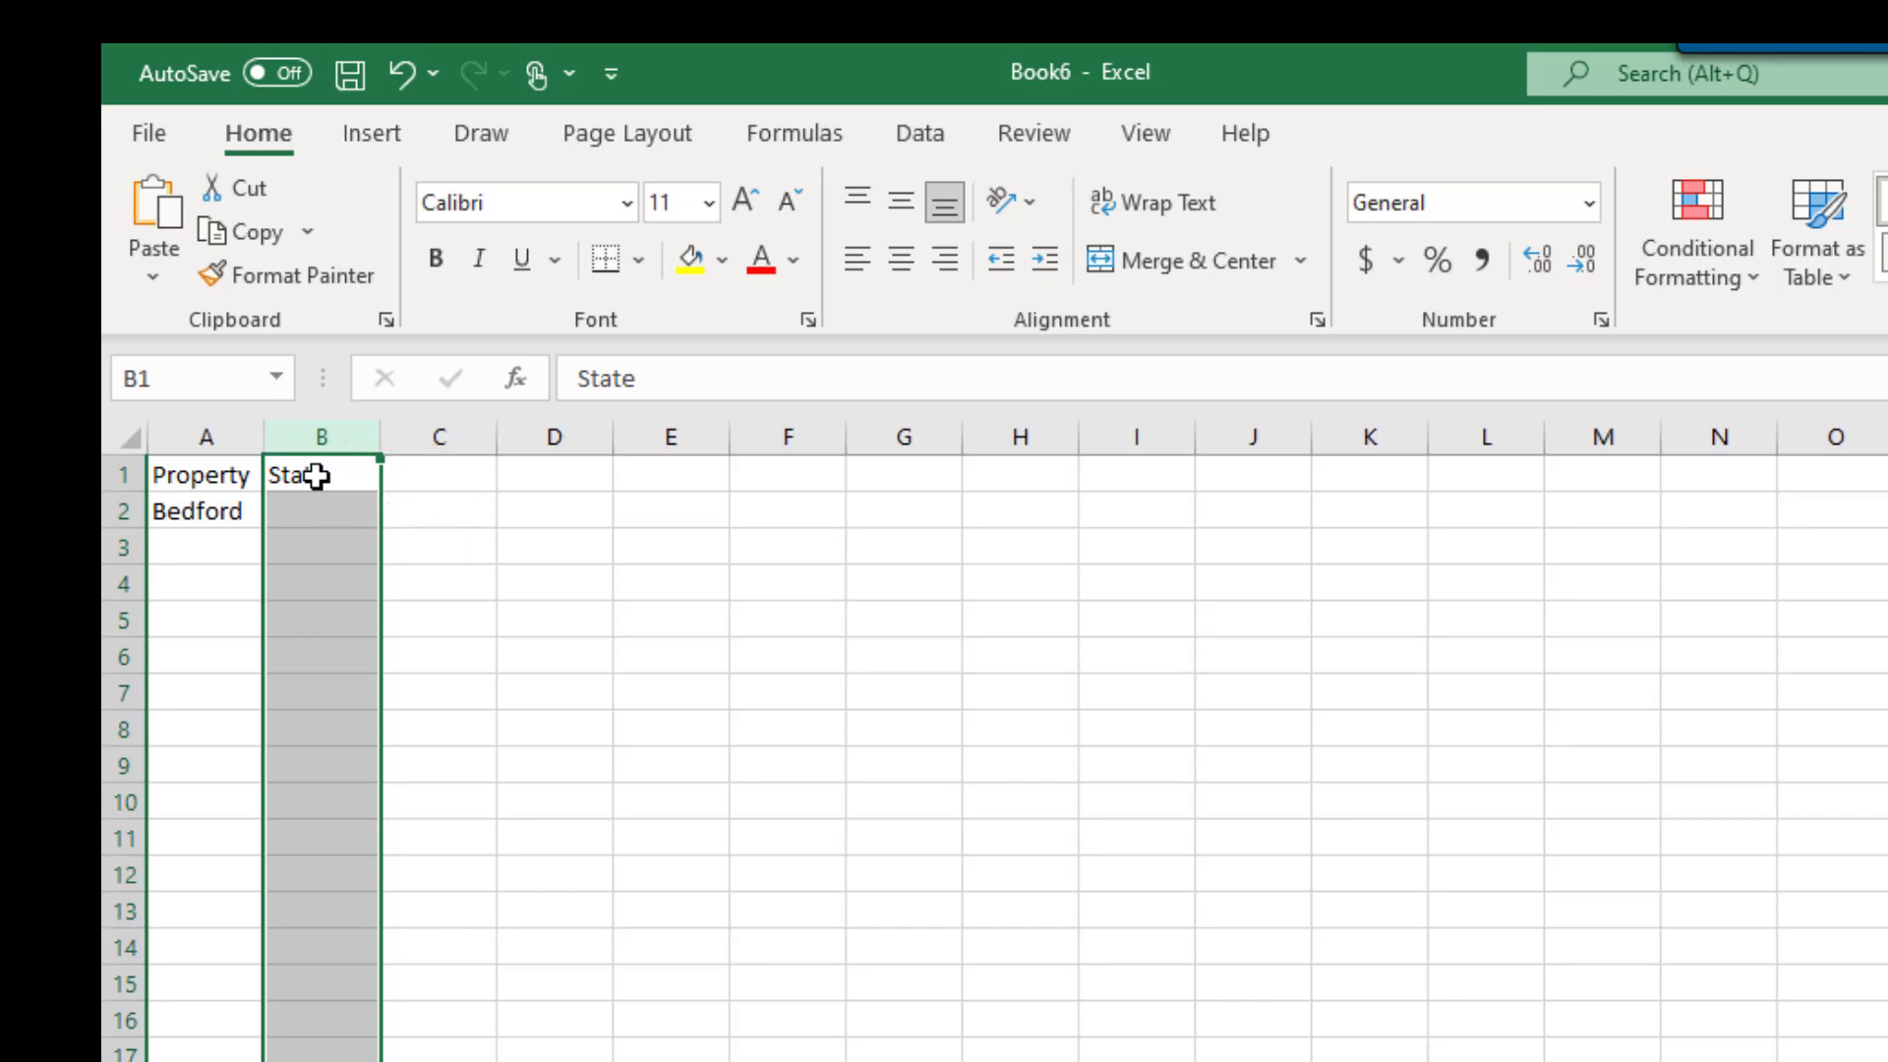
key("Return")
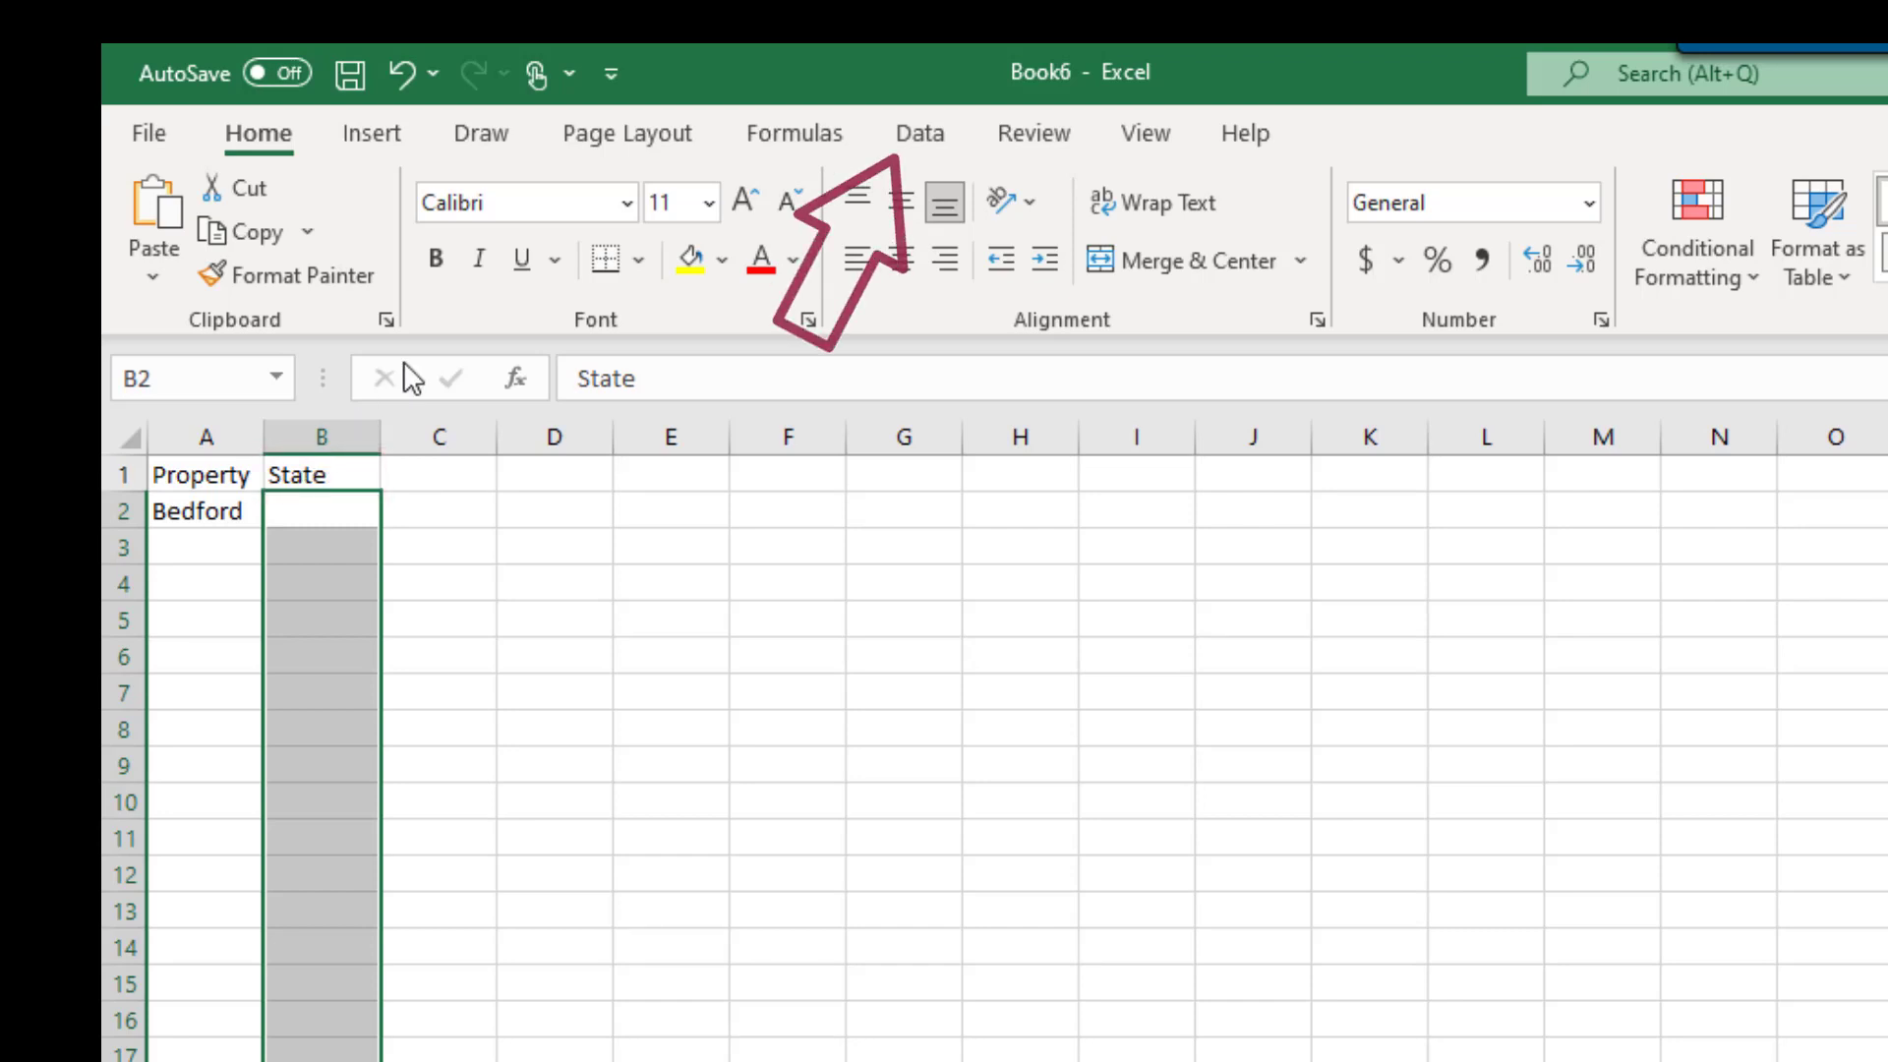
left_click(921, 133)
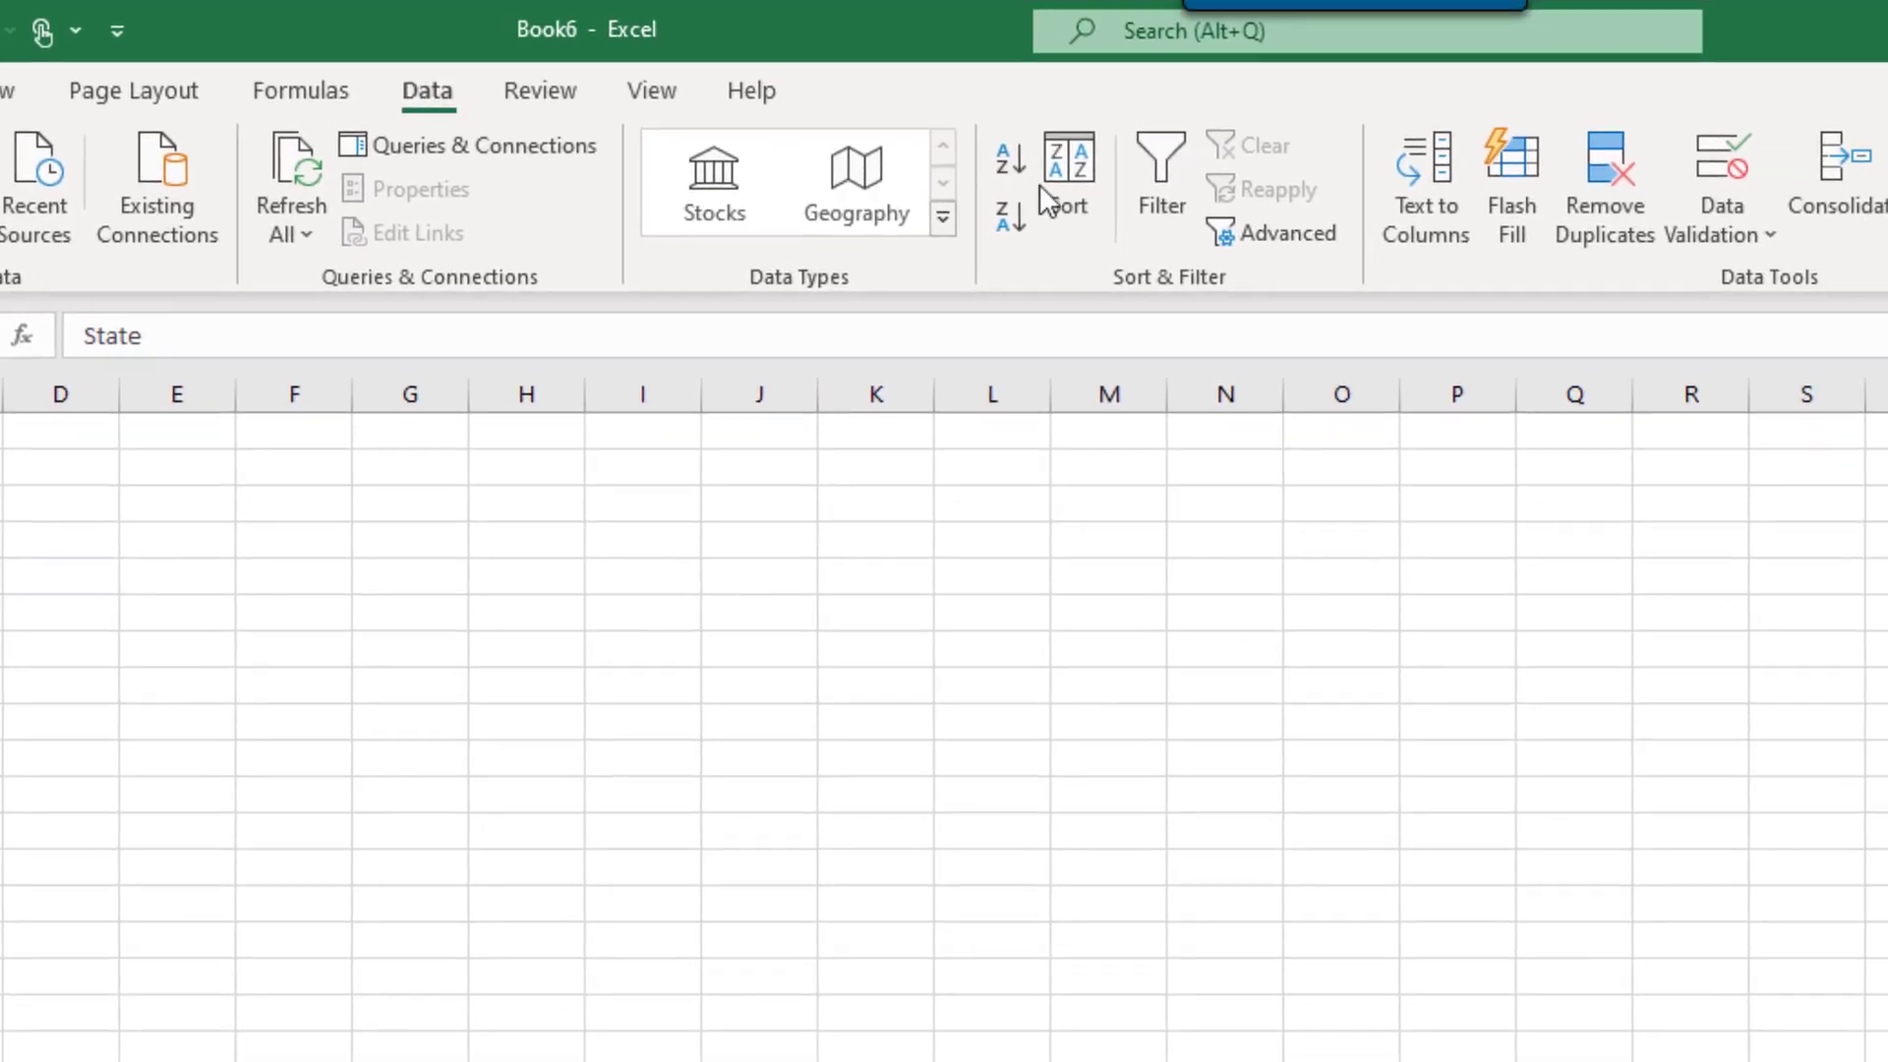
Set column B's Data Validation to allow a List with source =state and in-cell dropdown.
left_click(1714, 183)
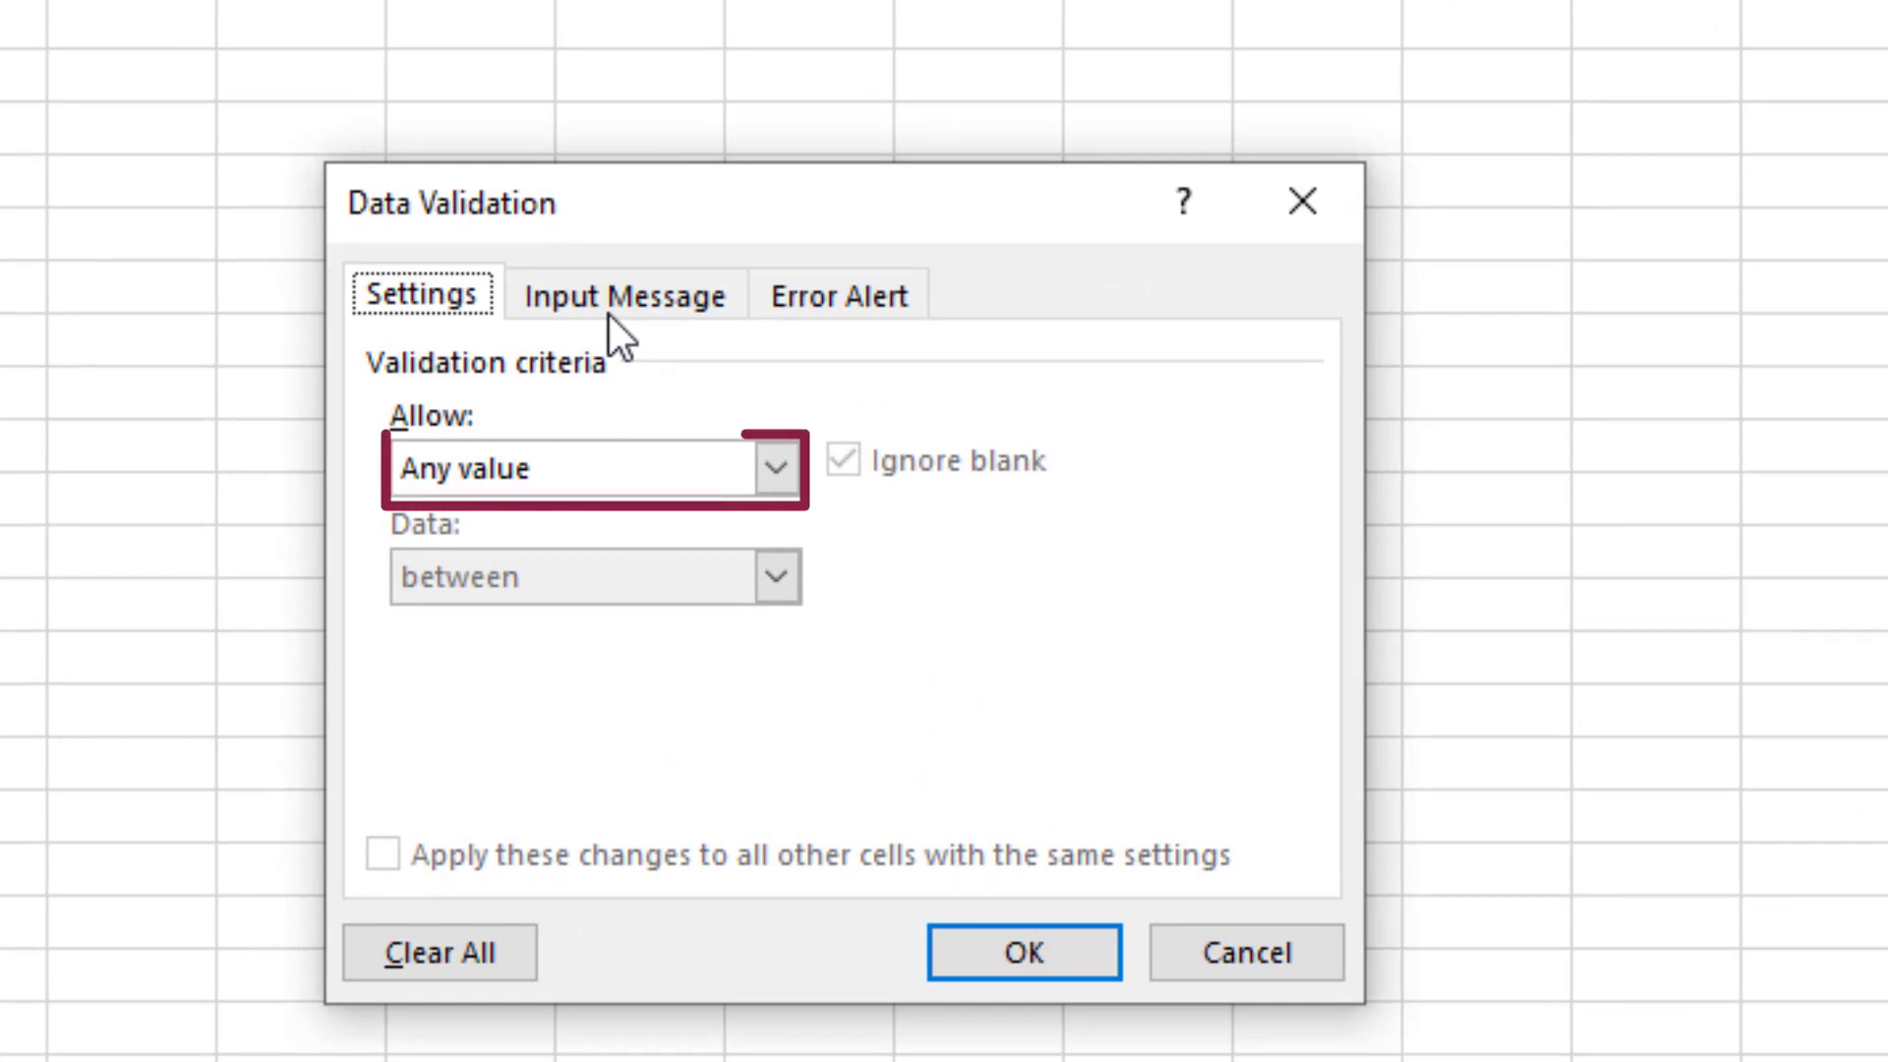
left_click(510, 456)
left_click(486, 620)
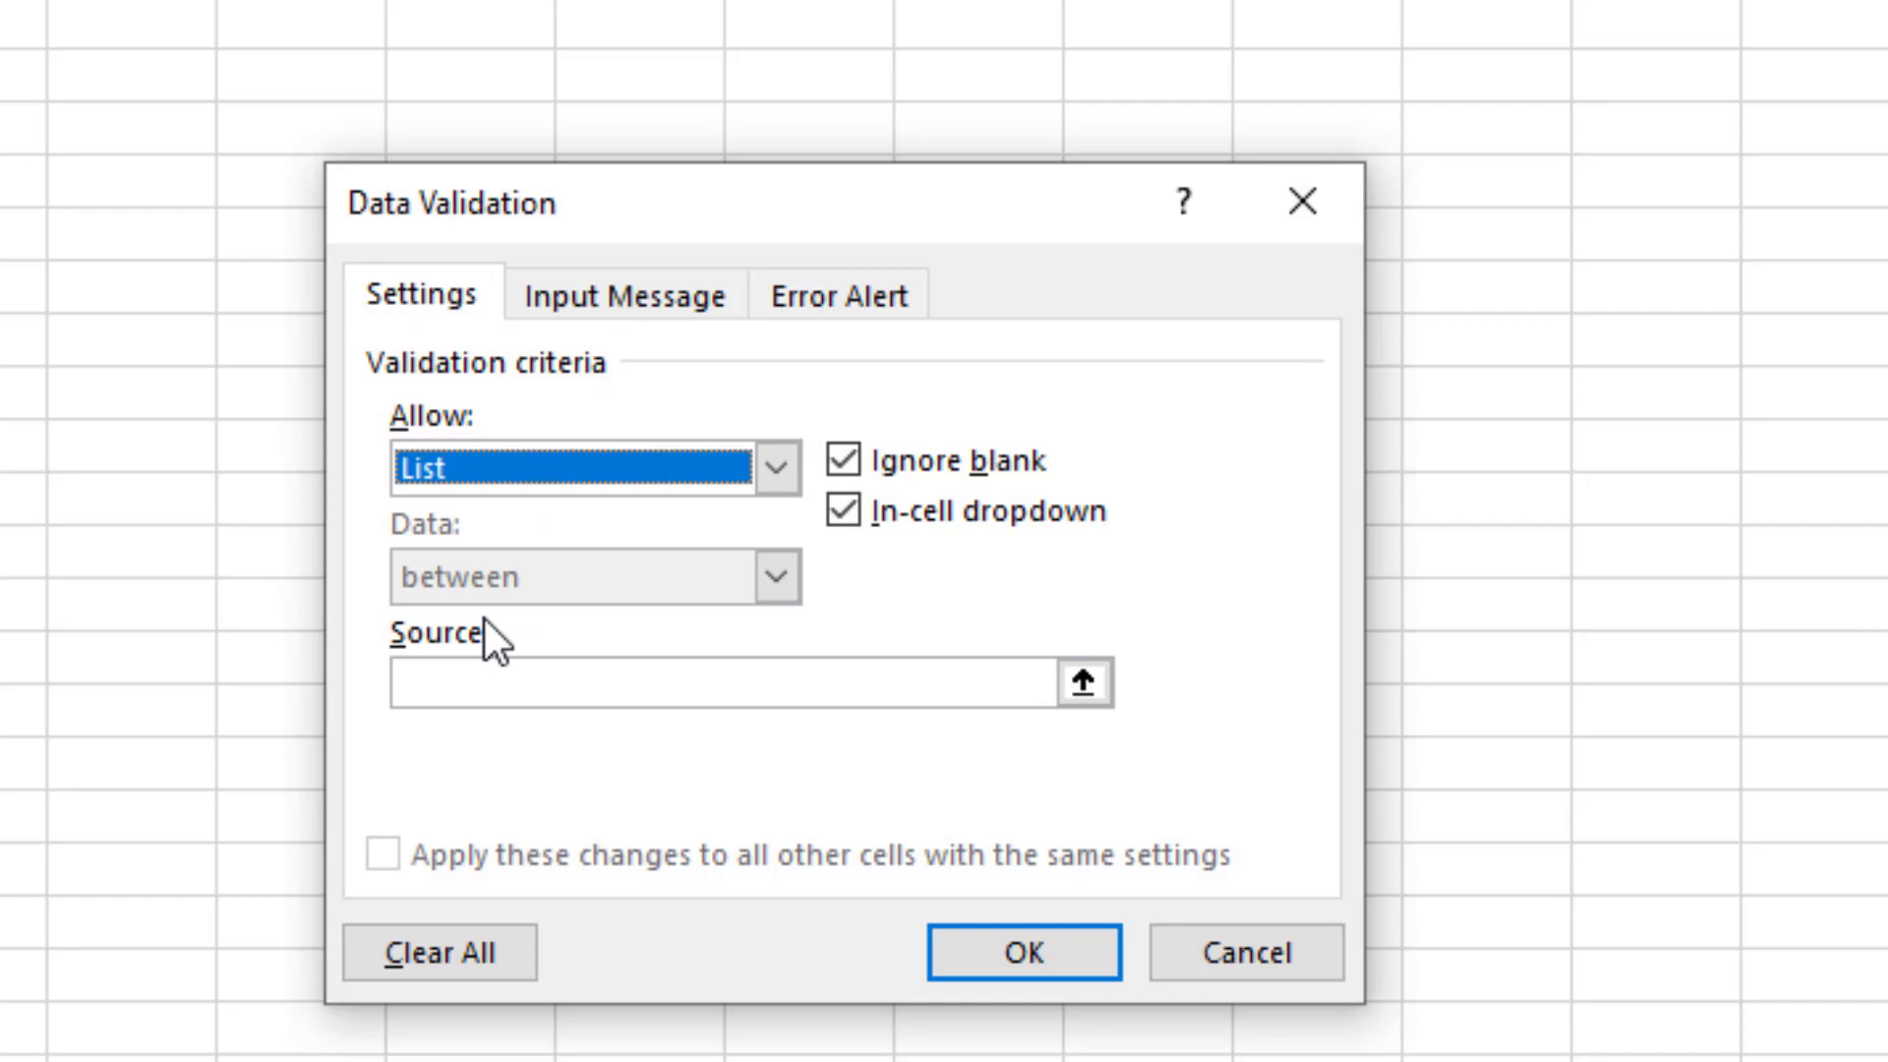
left_click(540, 682)
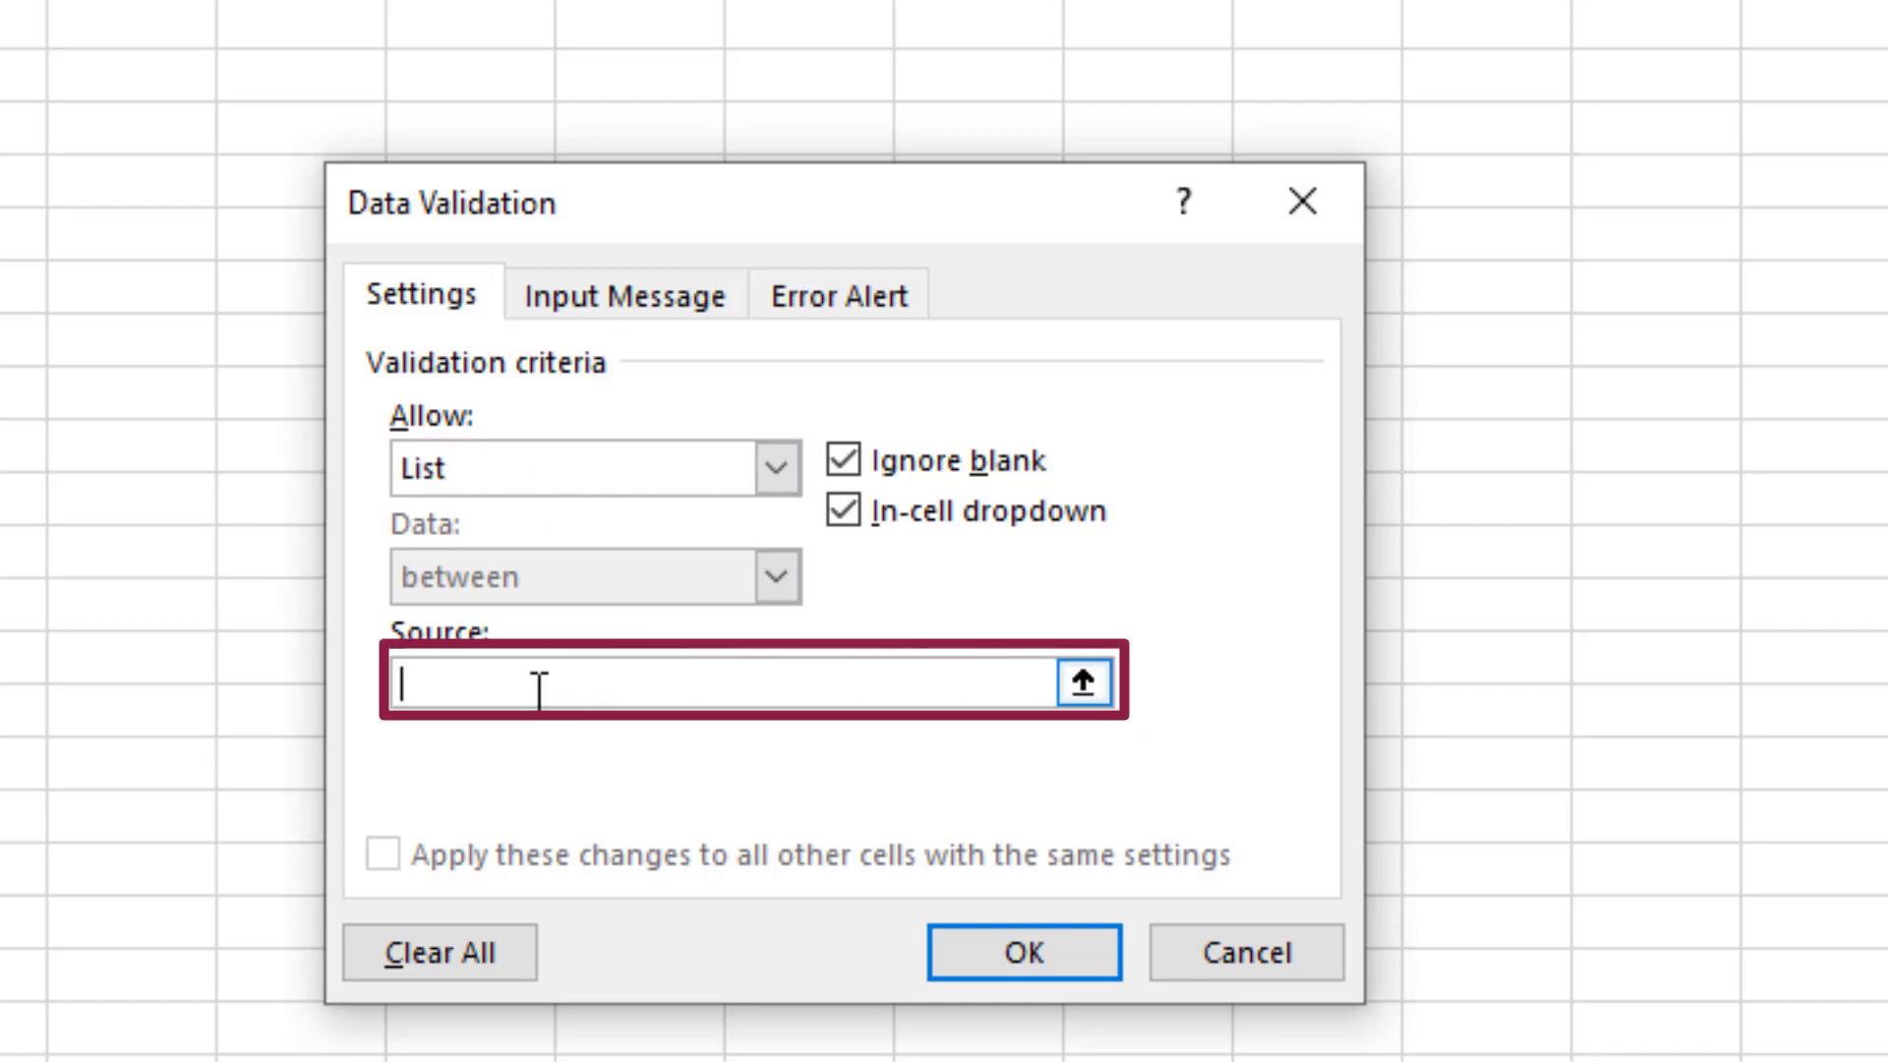
type("=state")
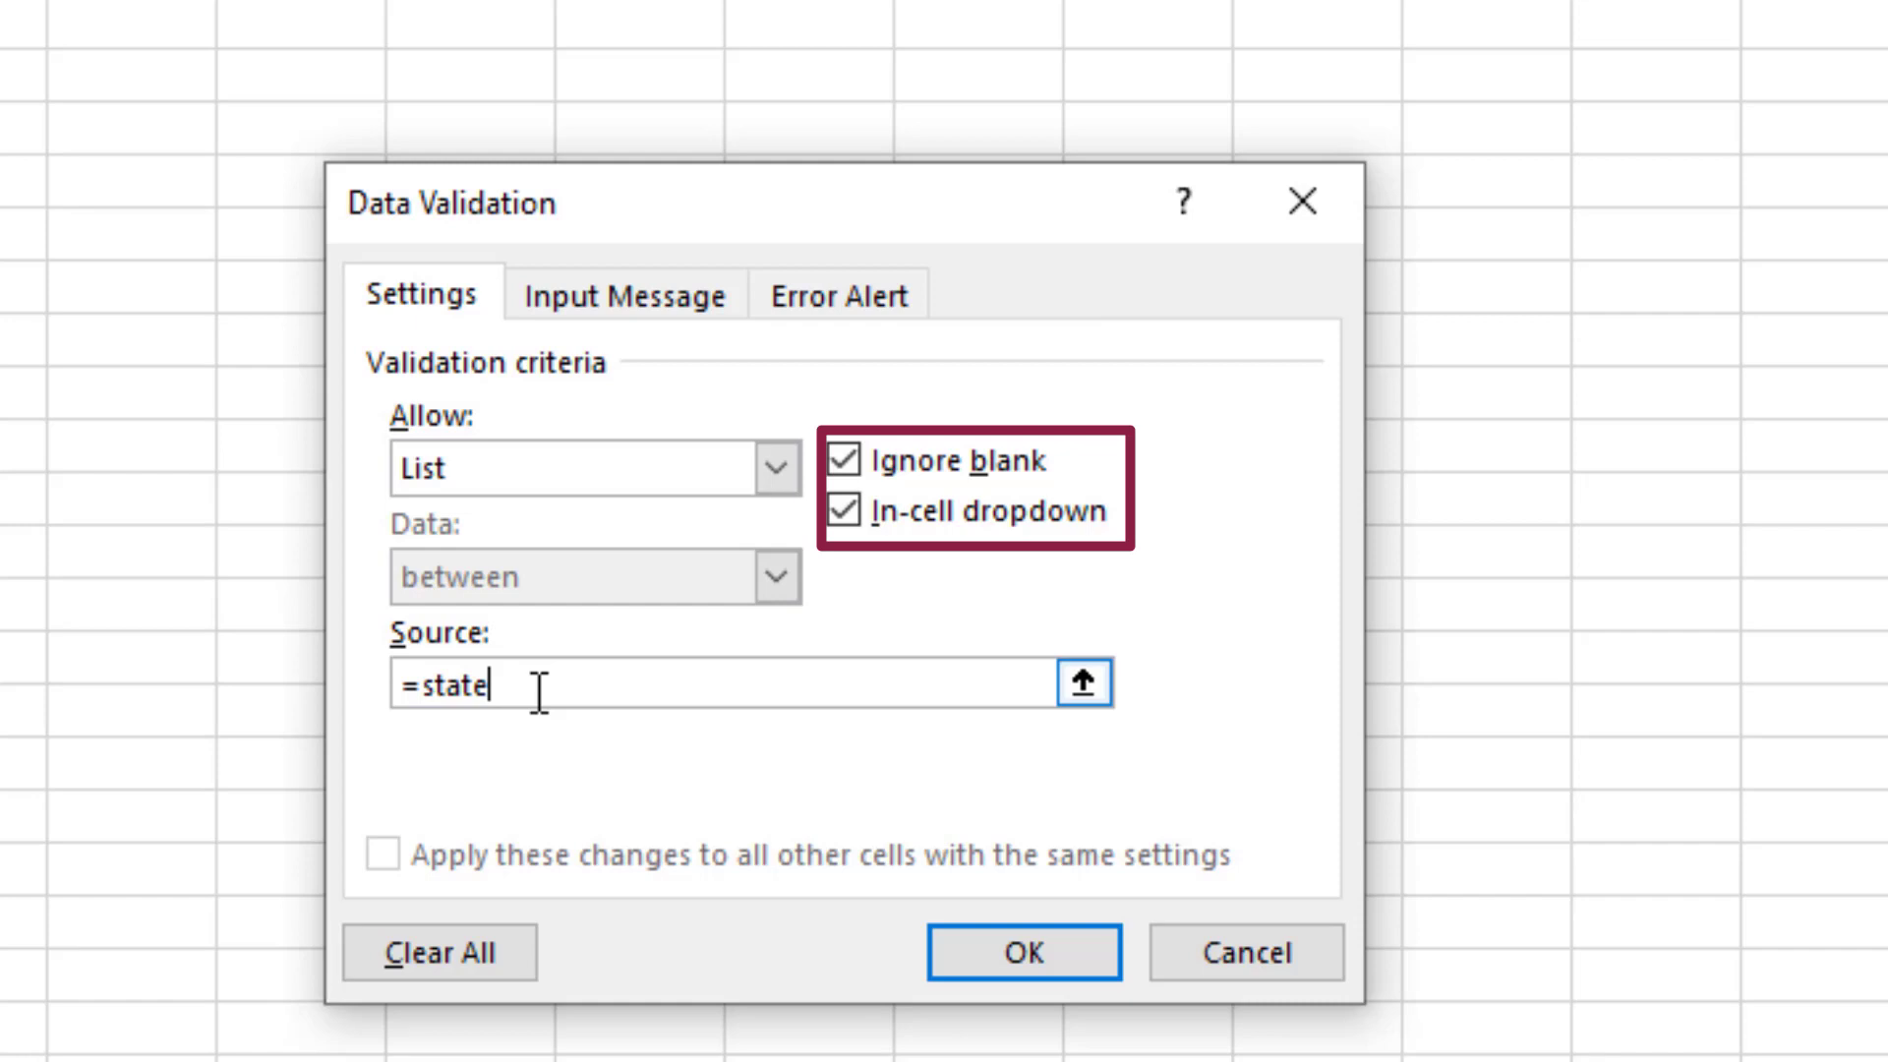
left_click(724, 325)
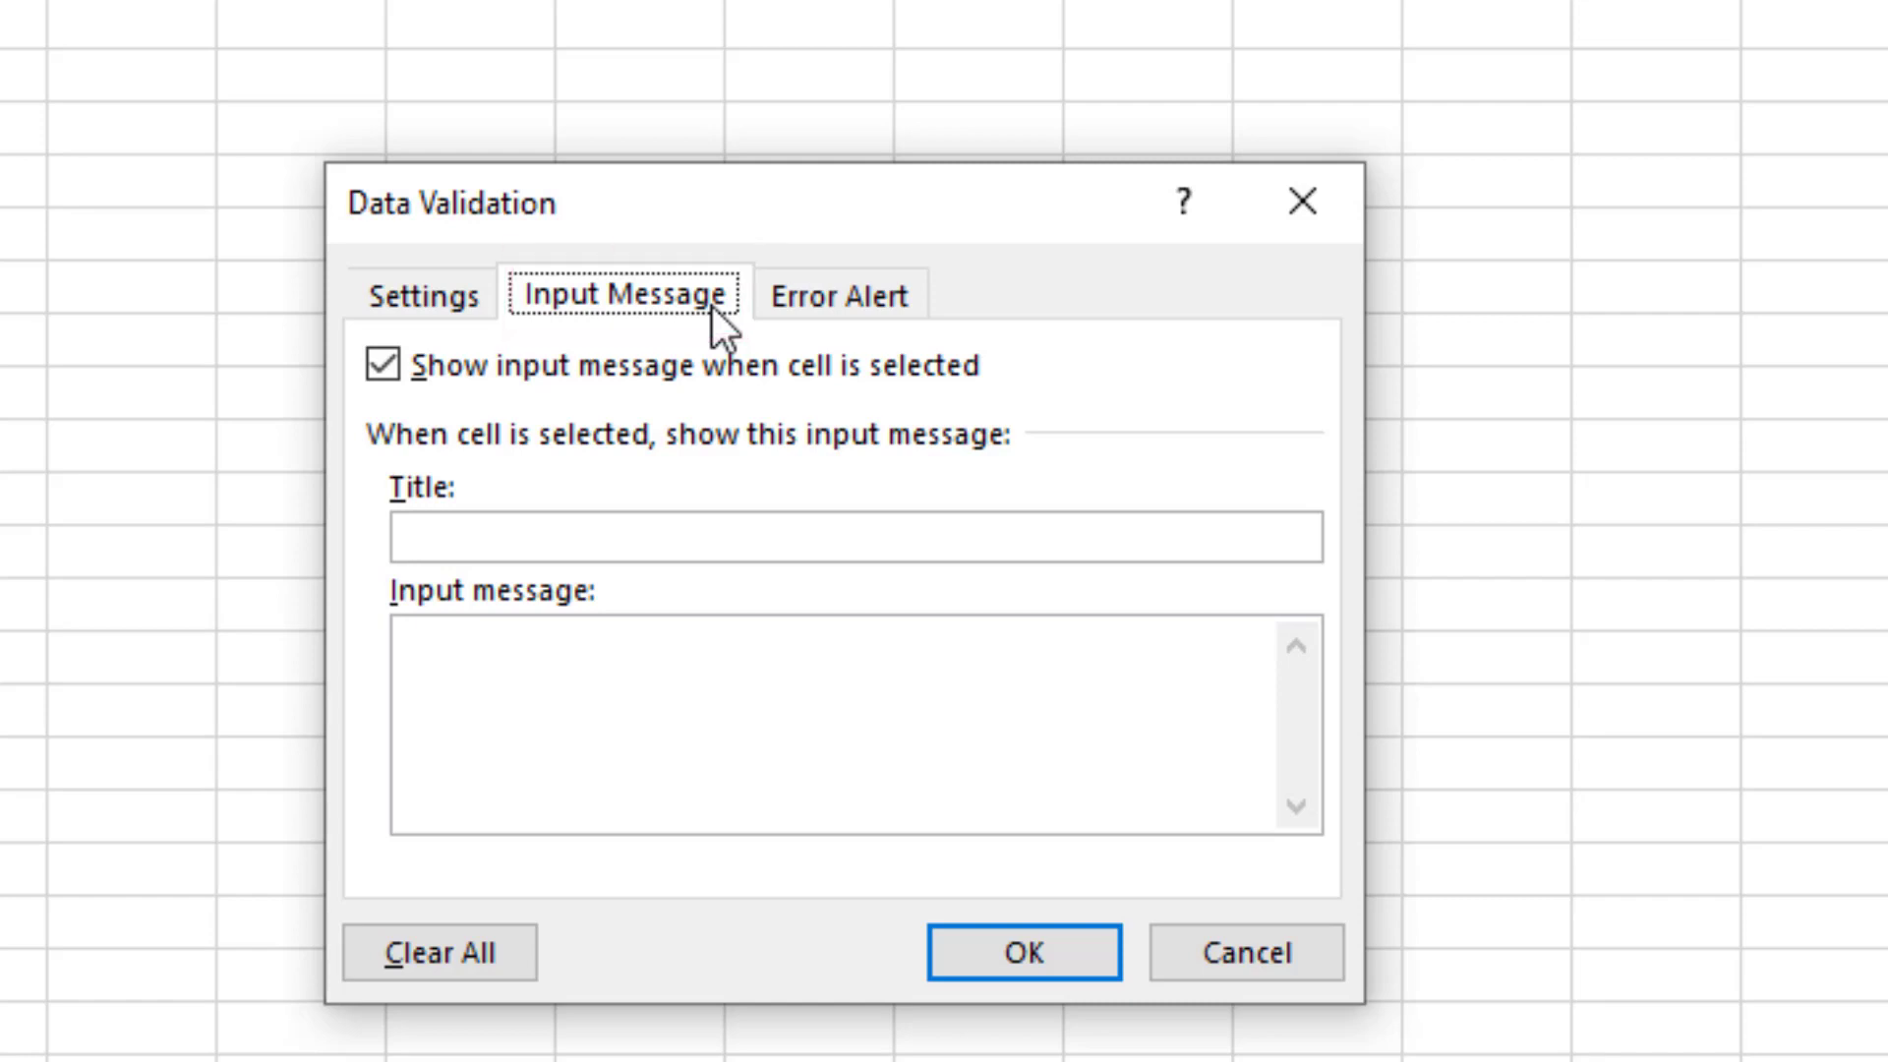
Uncheck 'Show input message when cell is selected' in the State column's validation.
left_click(382, 364)
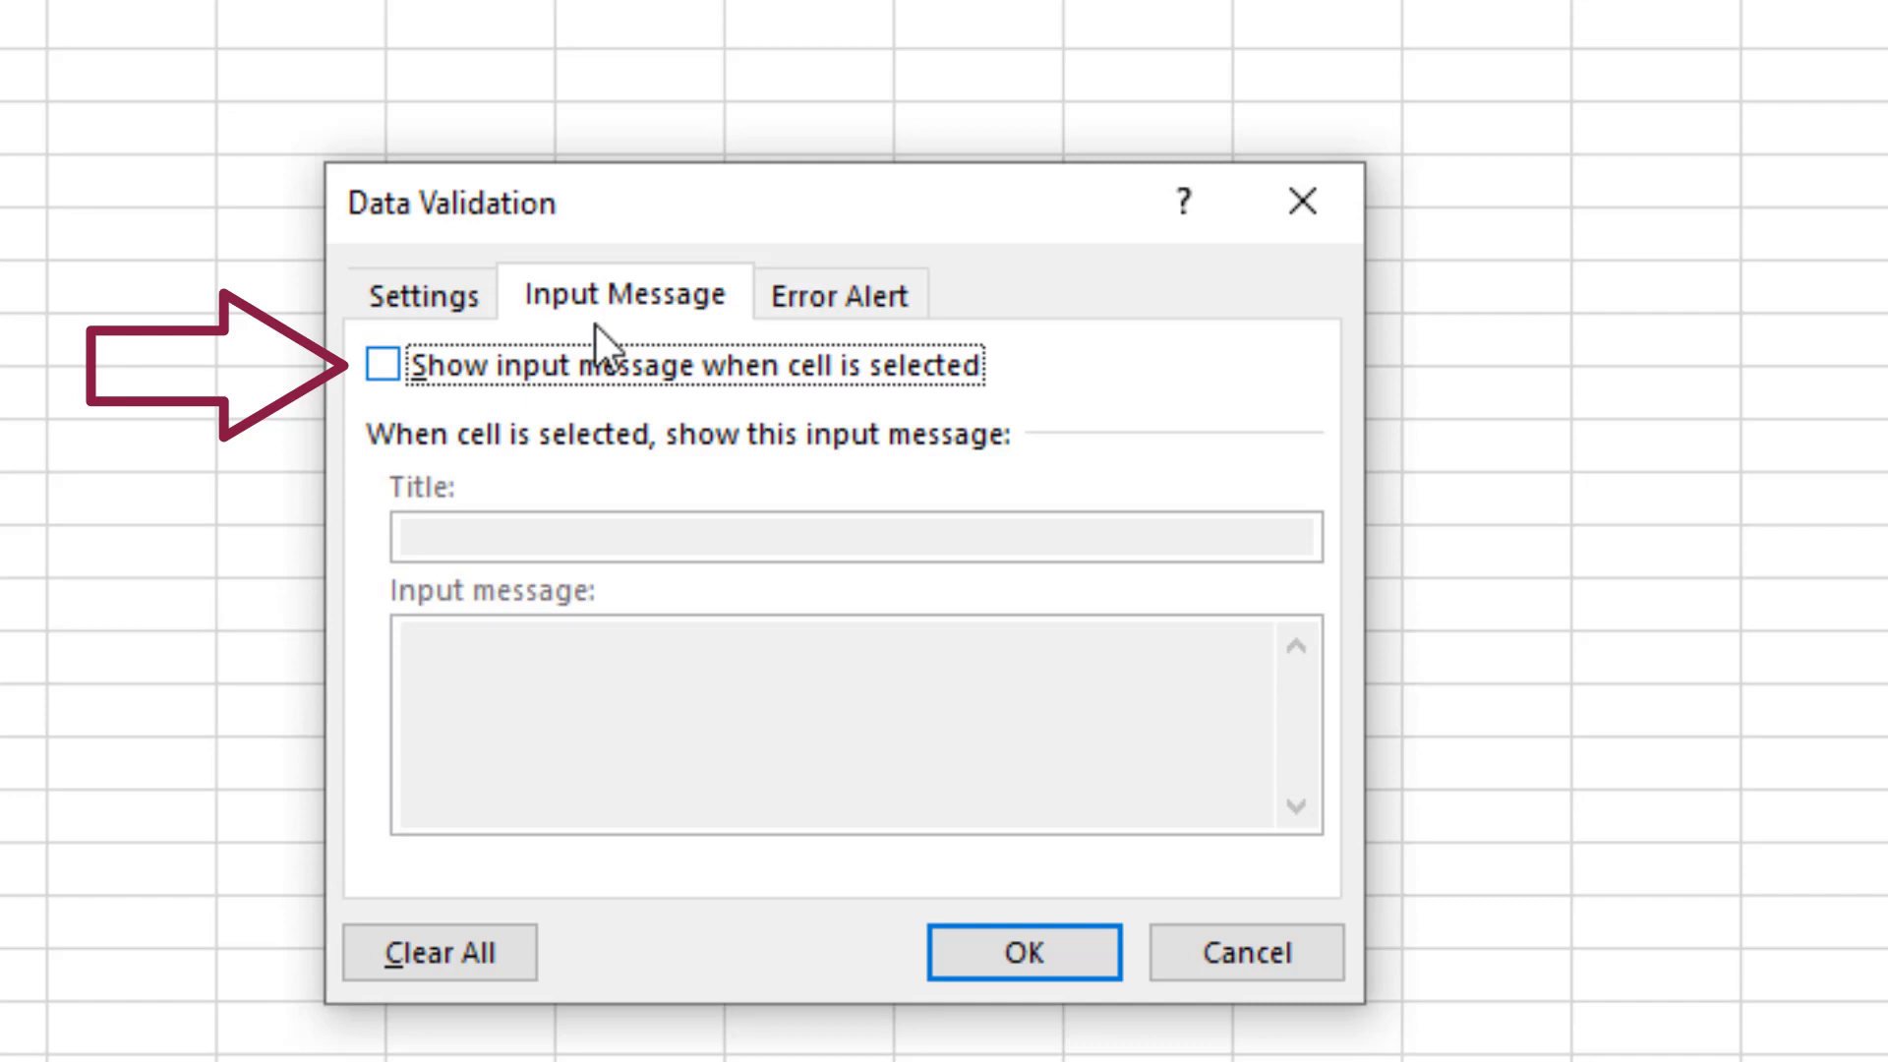
Add an error alert titled 'Incorrect State Abbreviation' asking to select from the dropdown list, and apply validation.
left_click(857, 291)
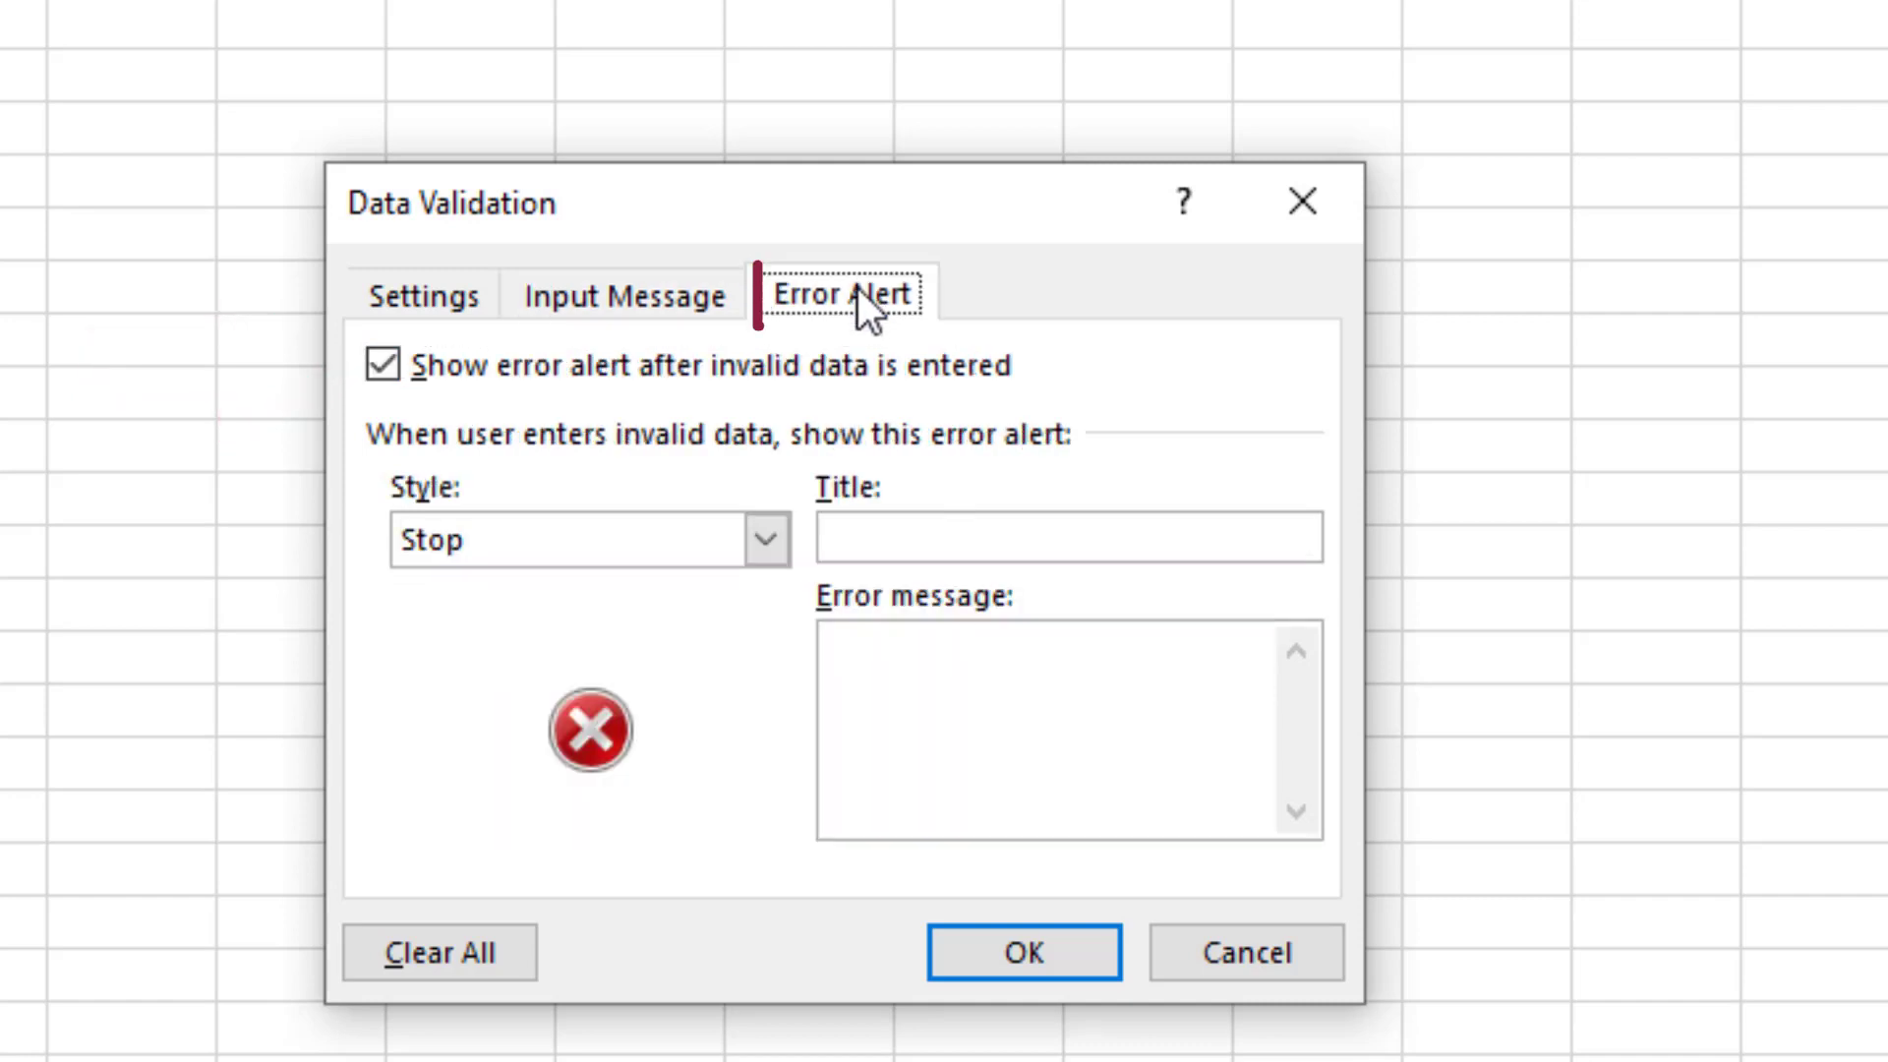
left_click(857, 534)
type("Incorrect")
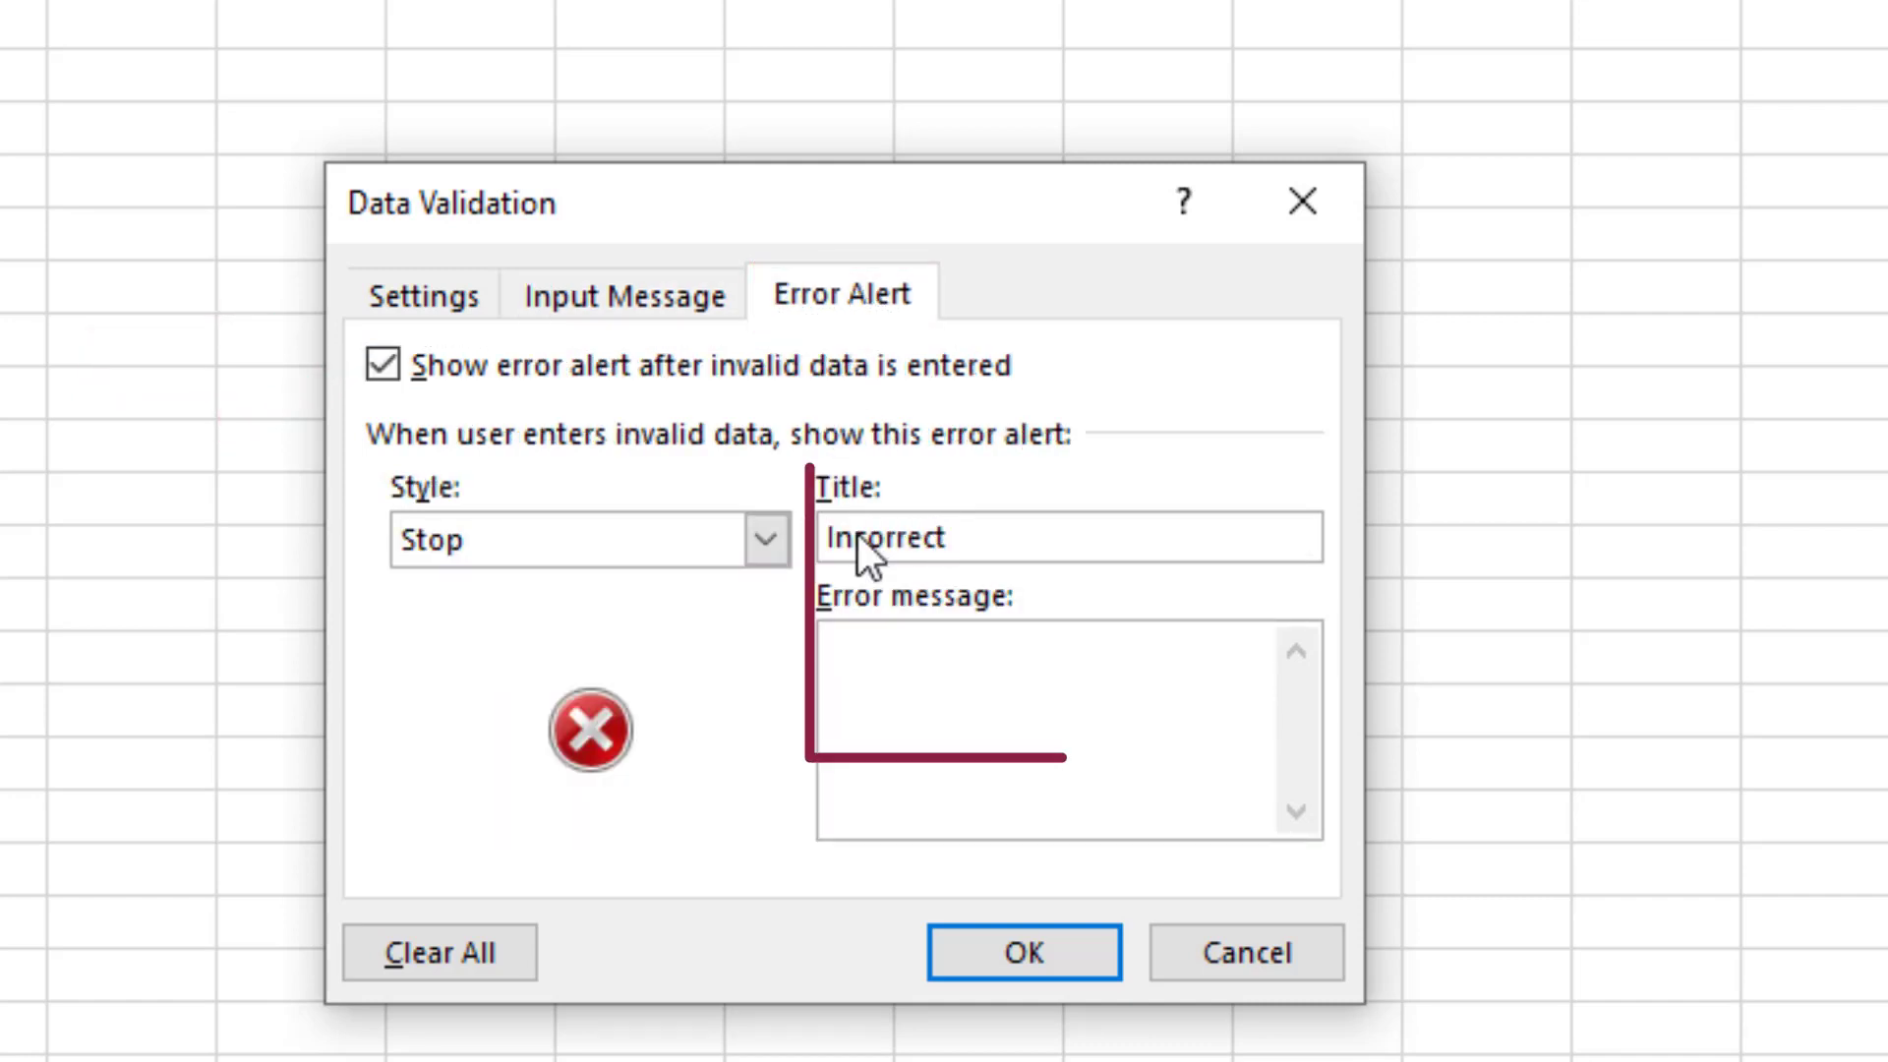
type(" State Abbreviation")
key("Tab")
type("Pl")
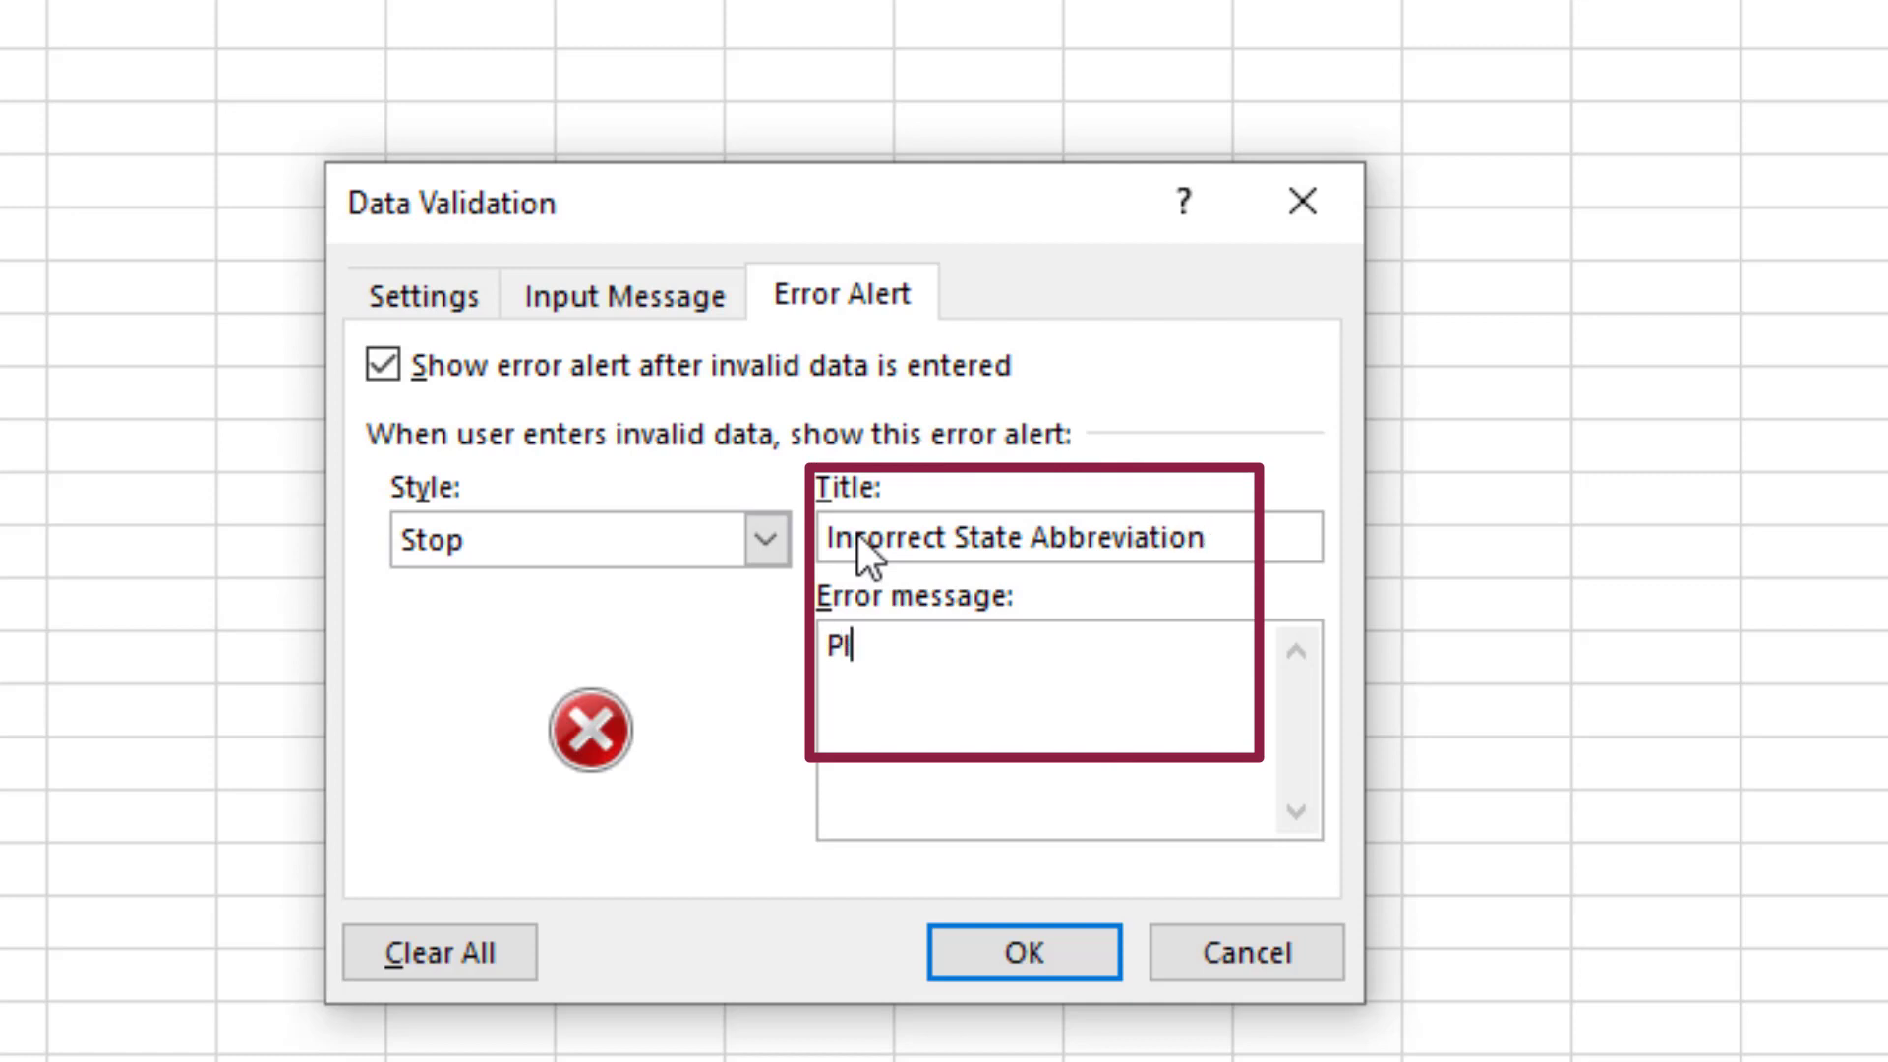
type("ease select the state abbre")
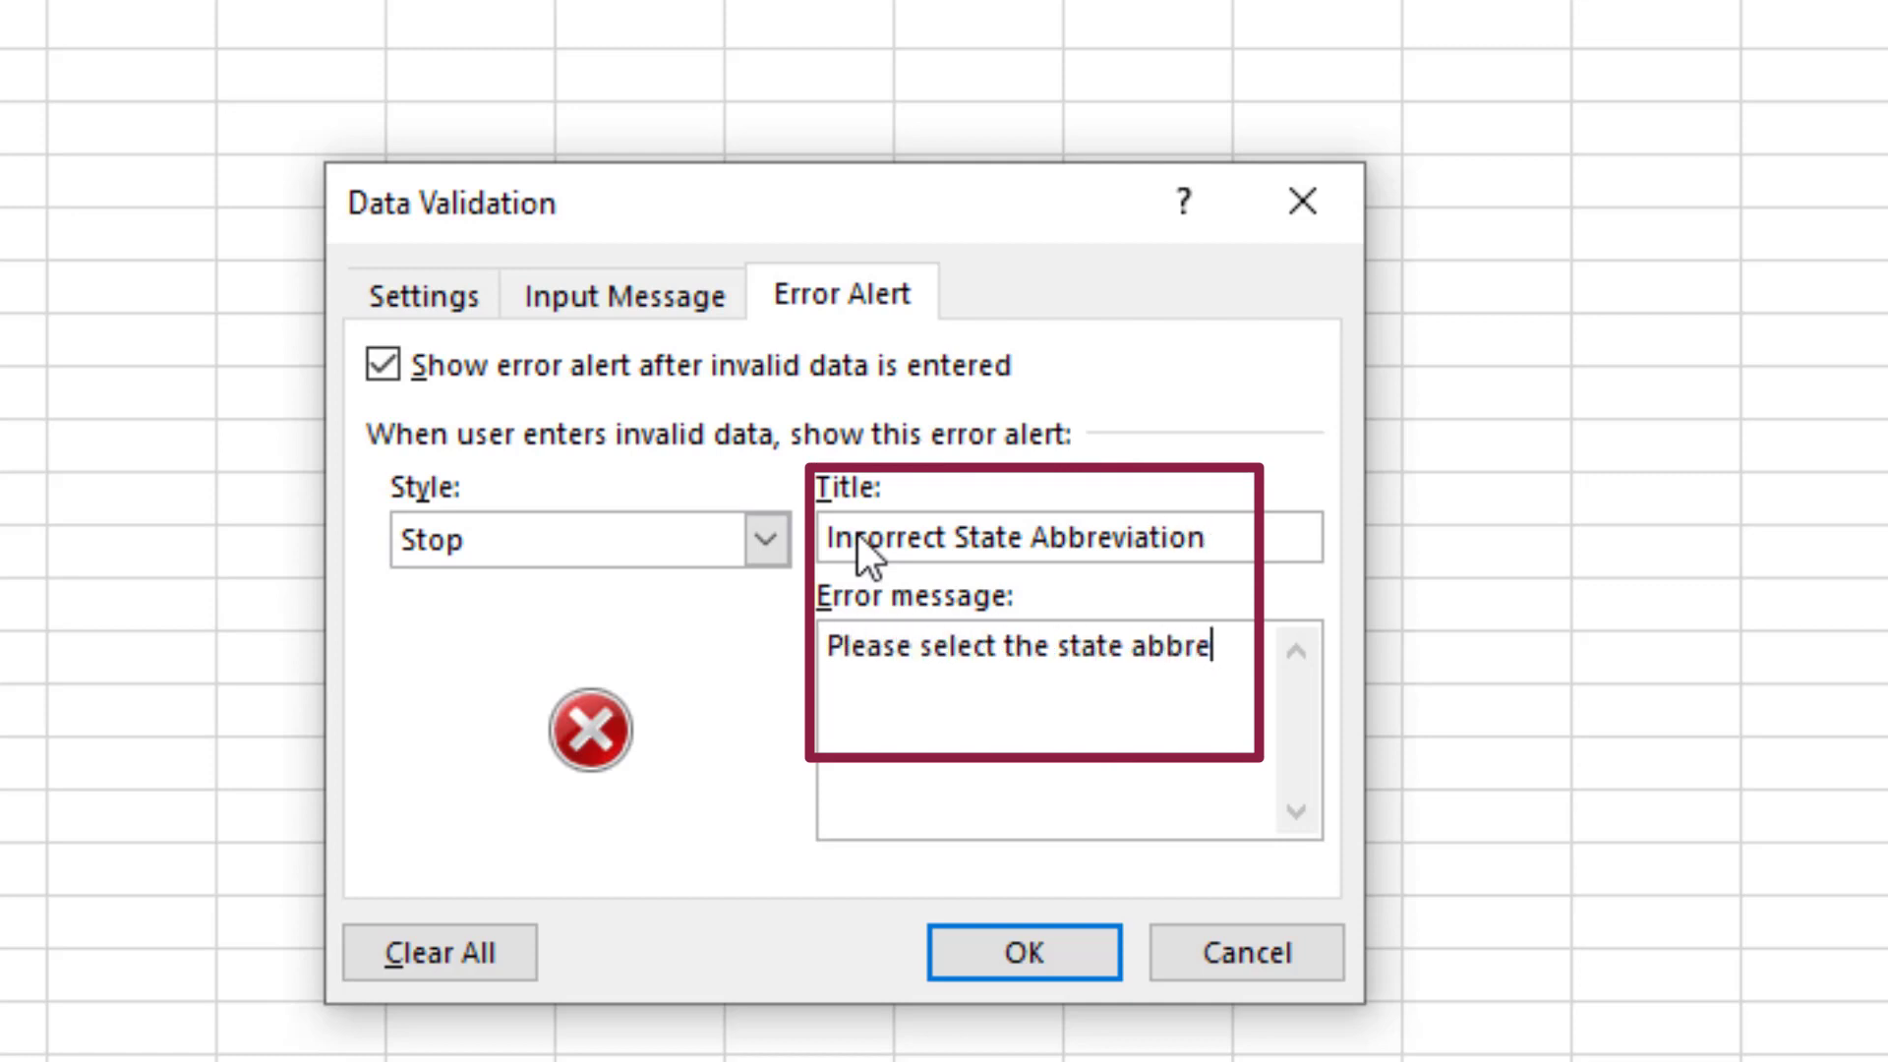
type("viation from the dropdown list")
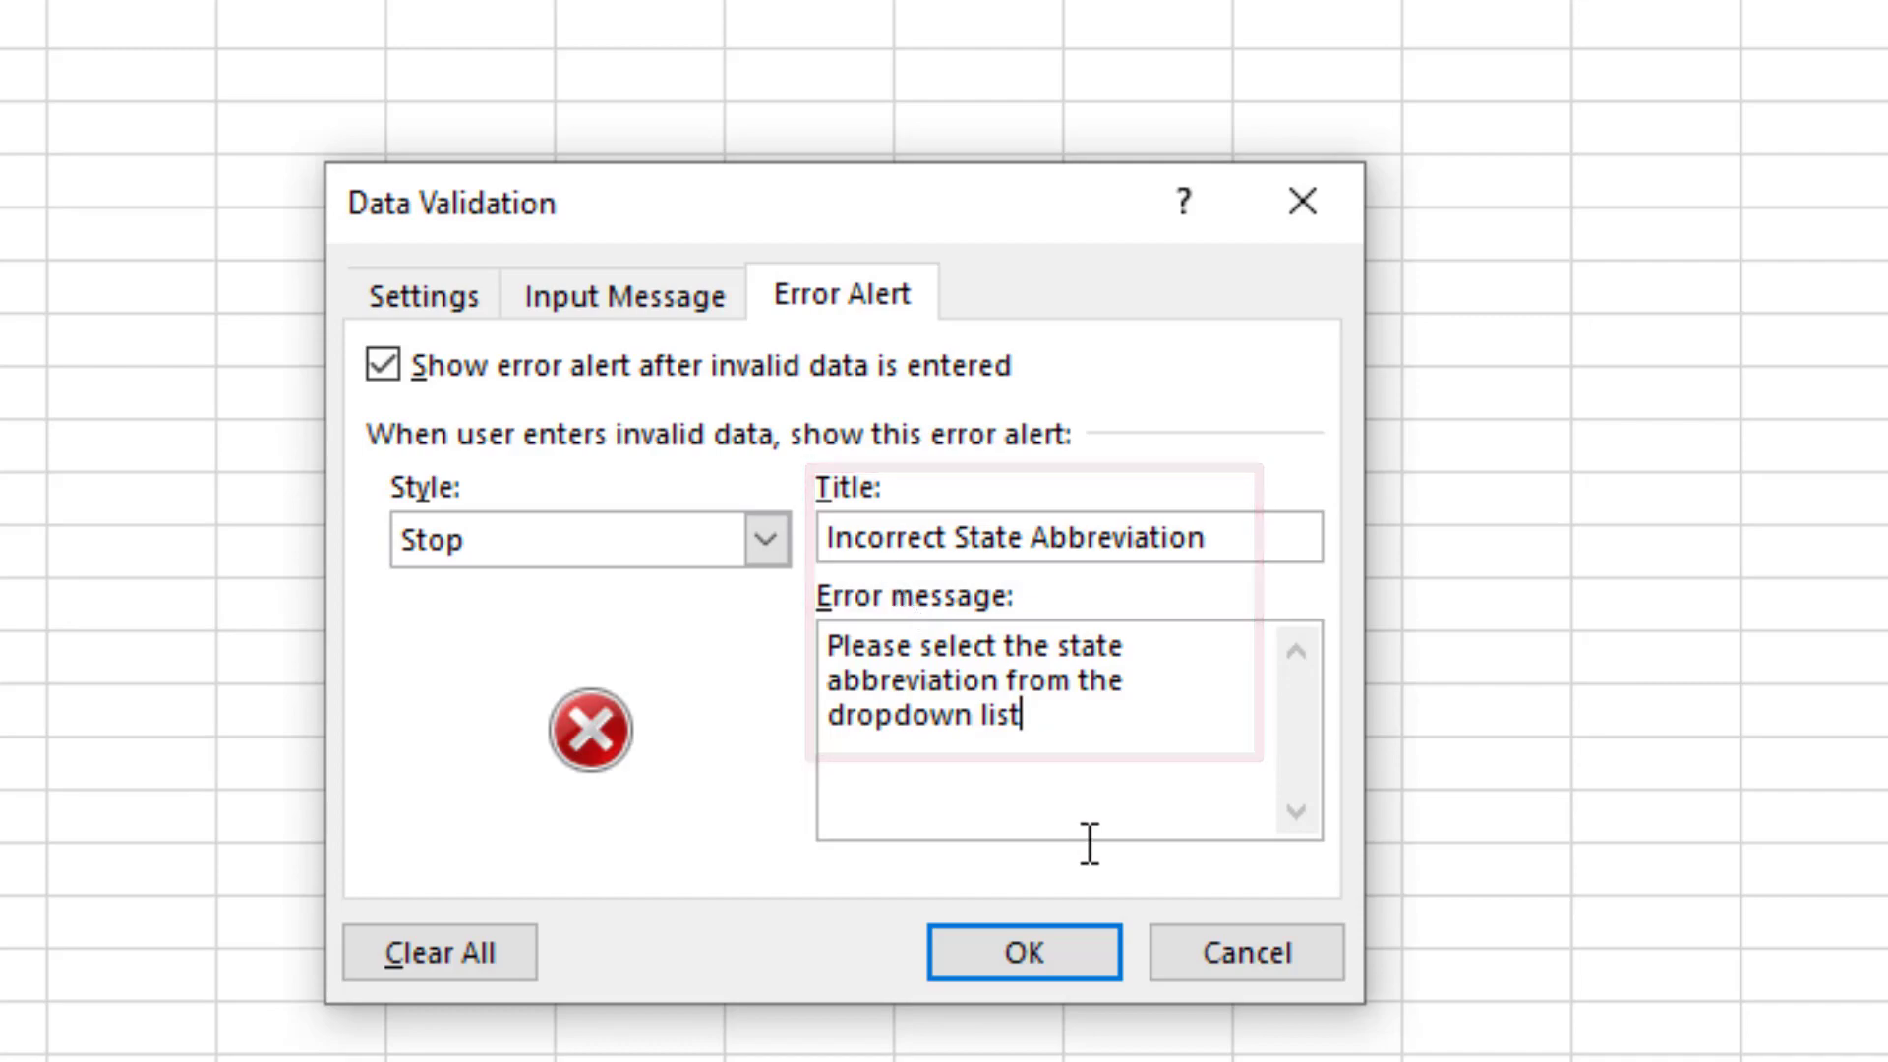
left_click(1047, 941)
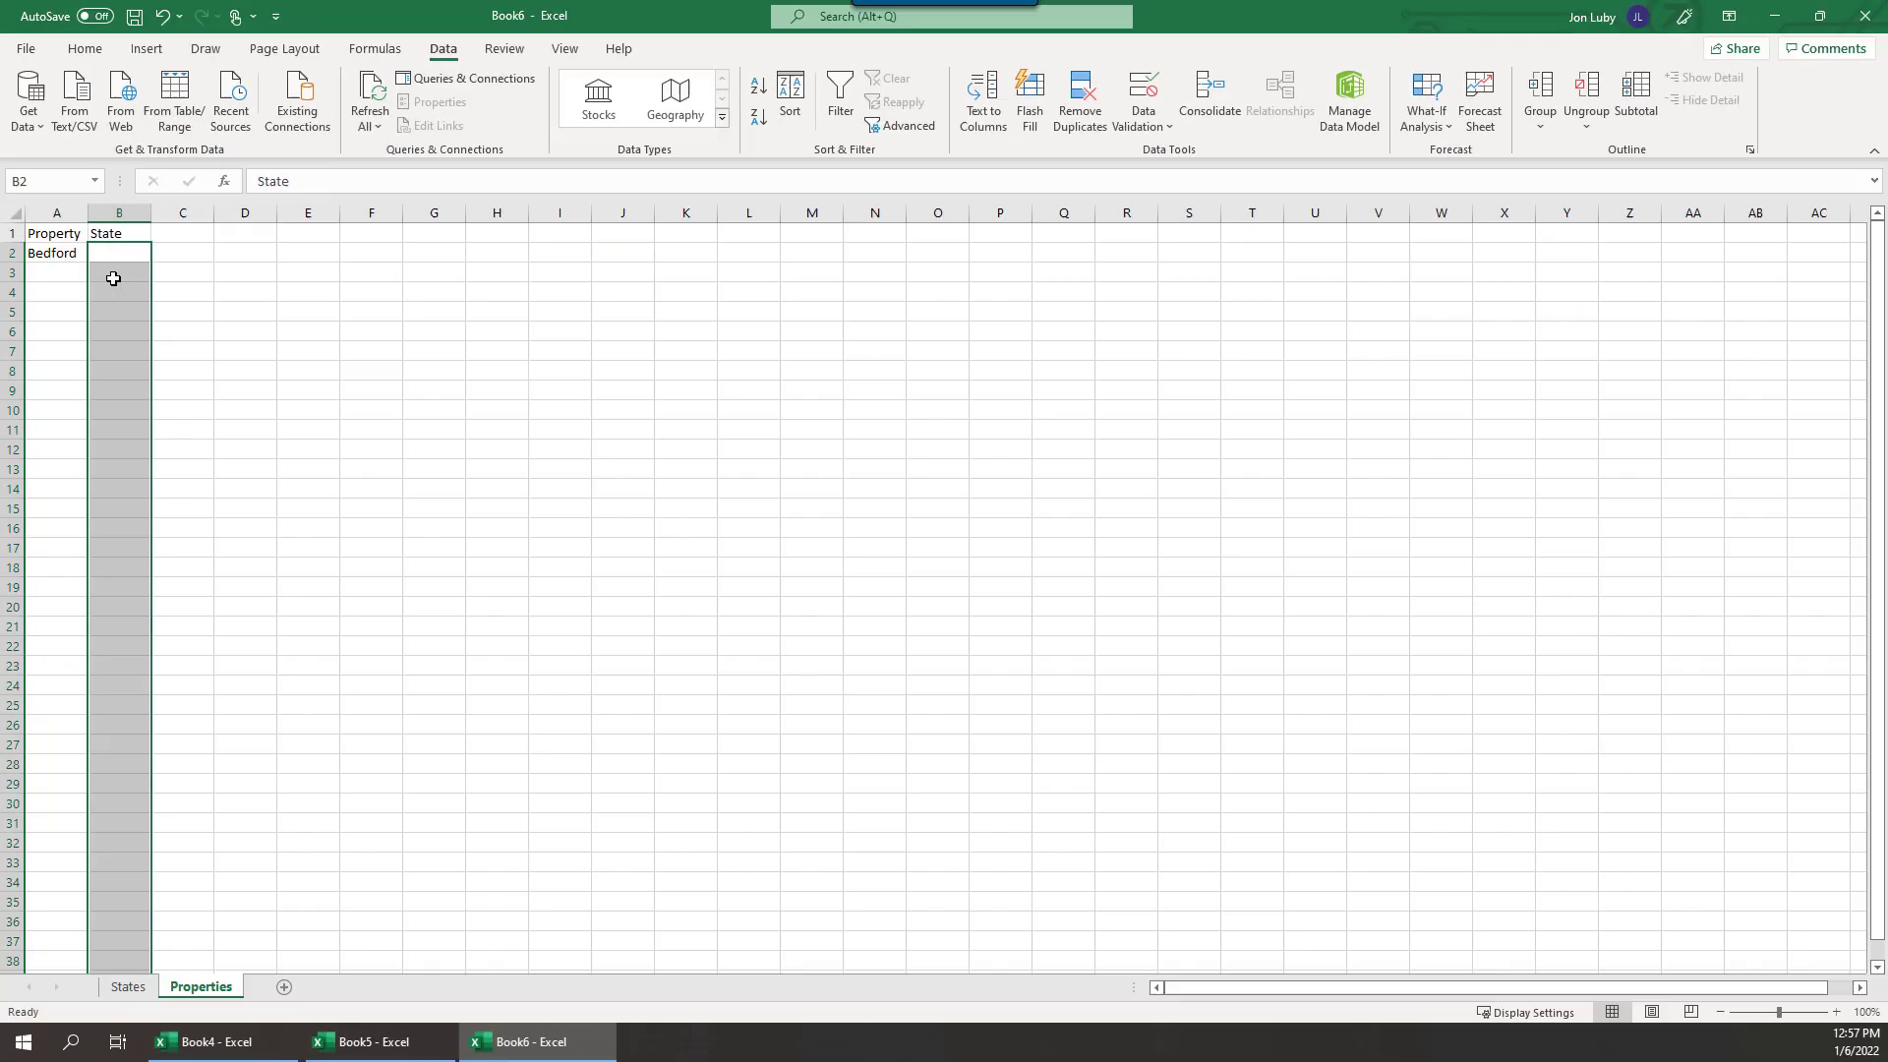
Pick NH for Bedford from the drop-down, then add Manchester in A3 with state NH.
left_click(118, 253)
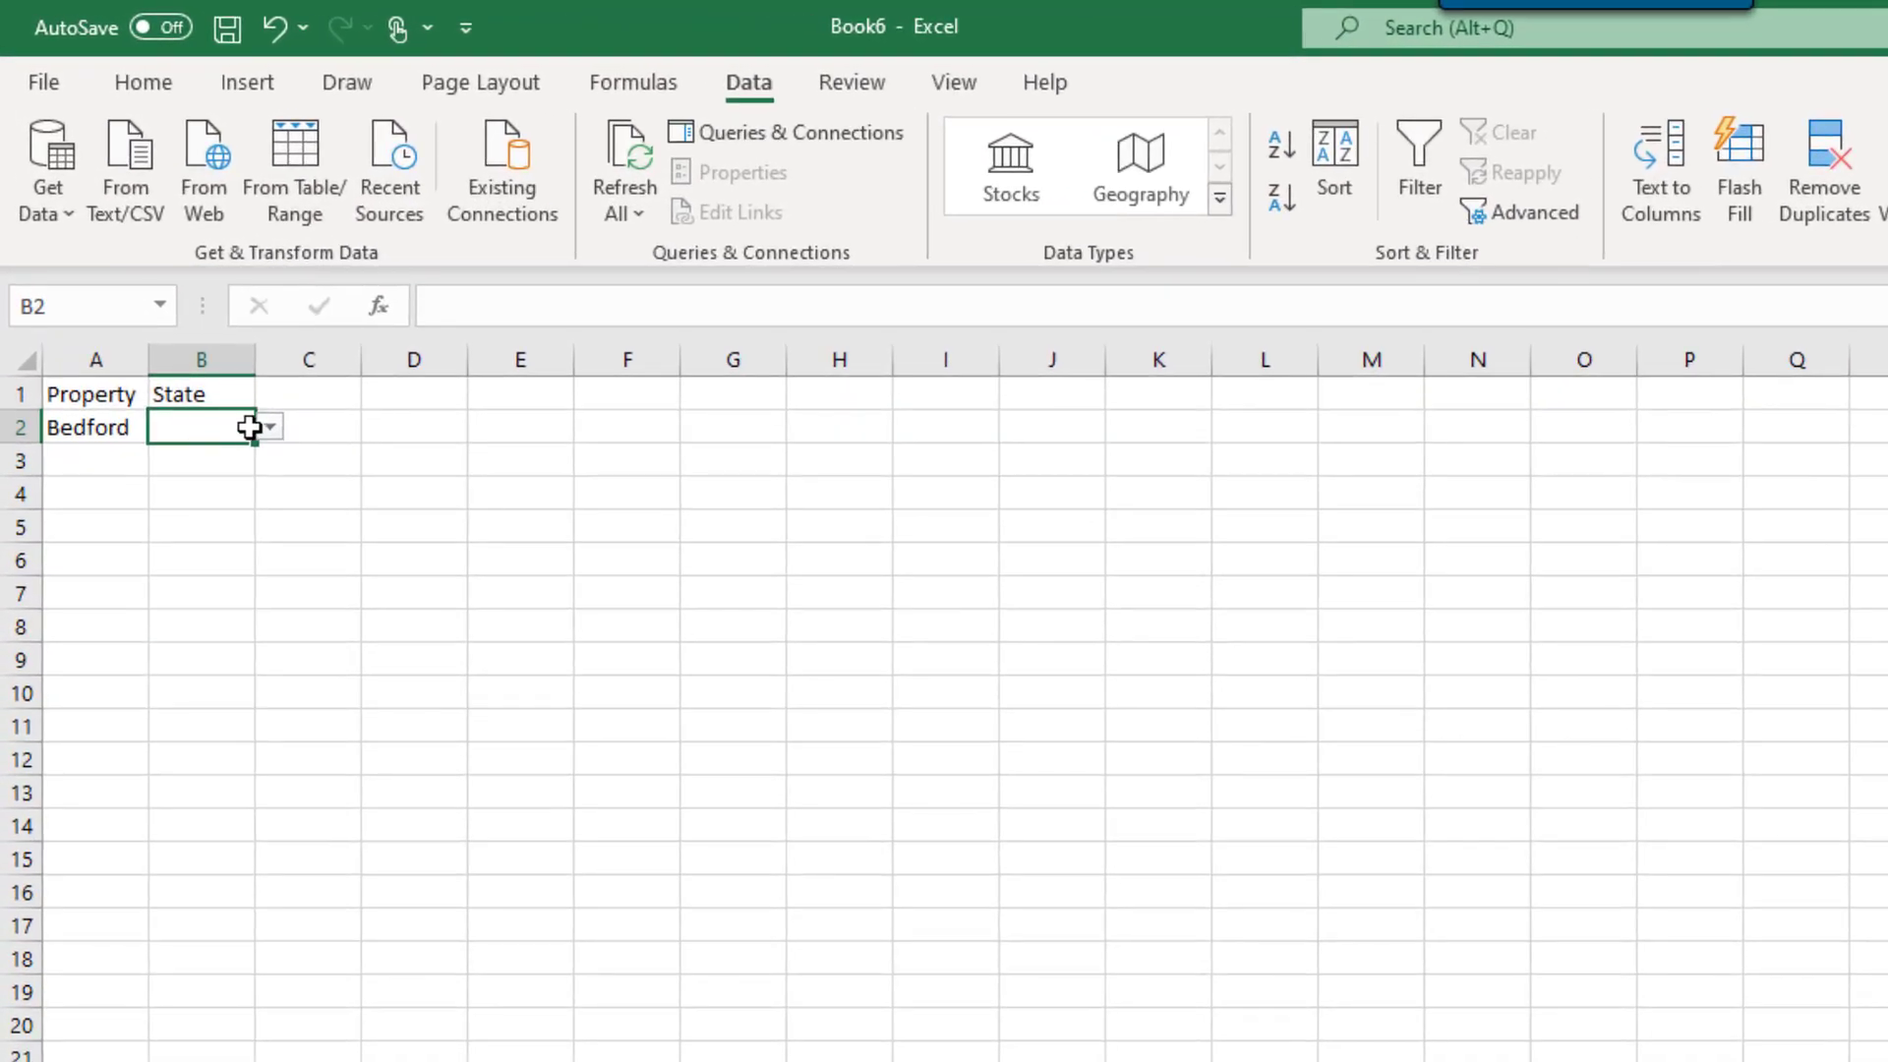
left_click(269, 429)
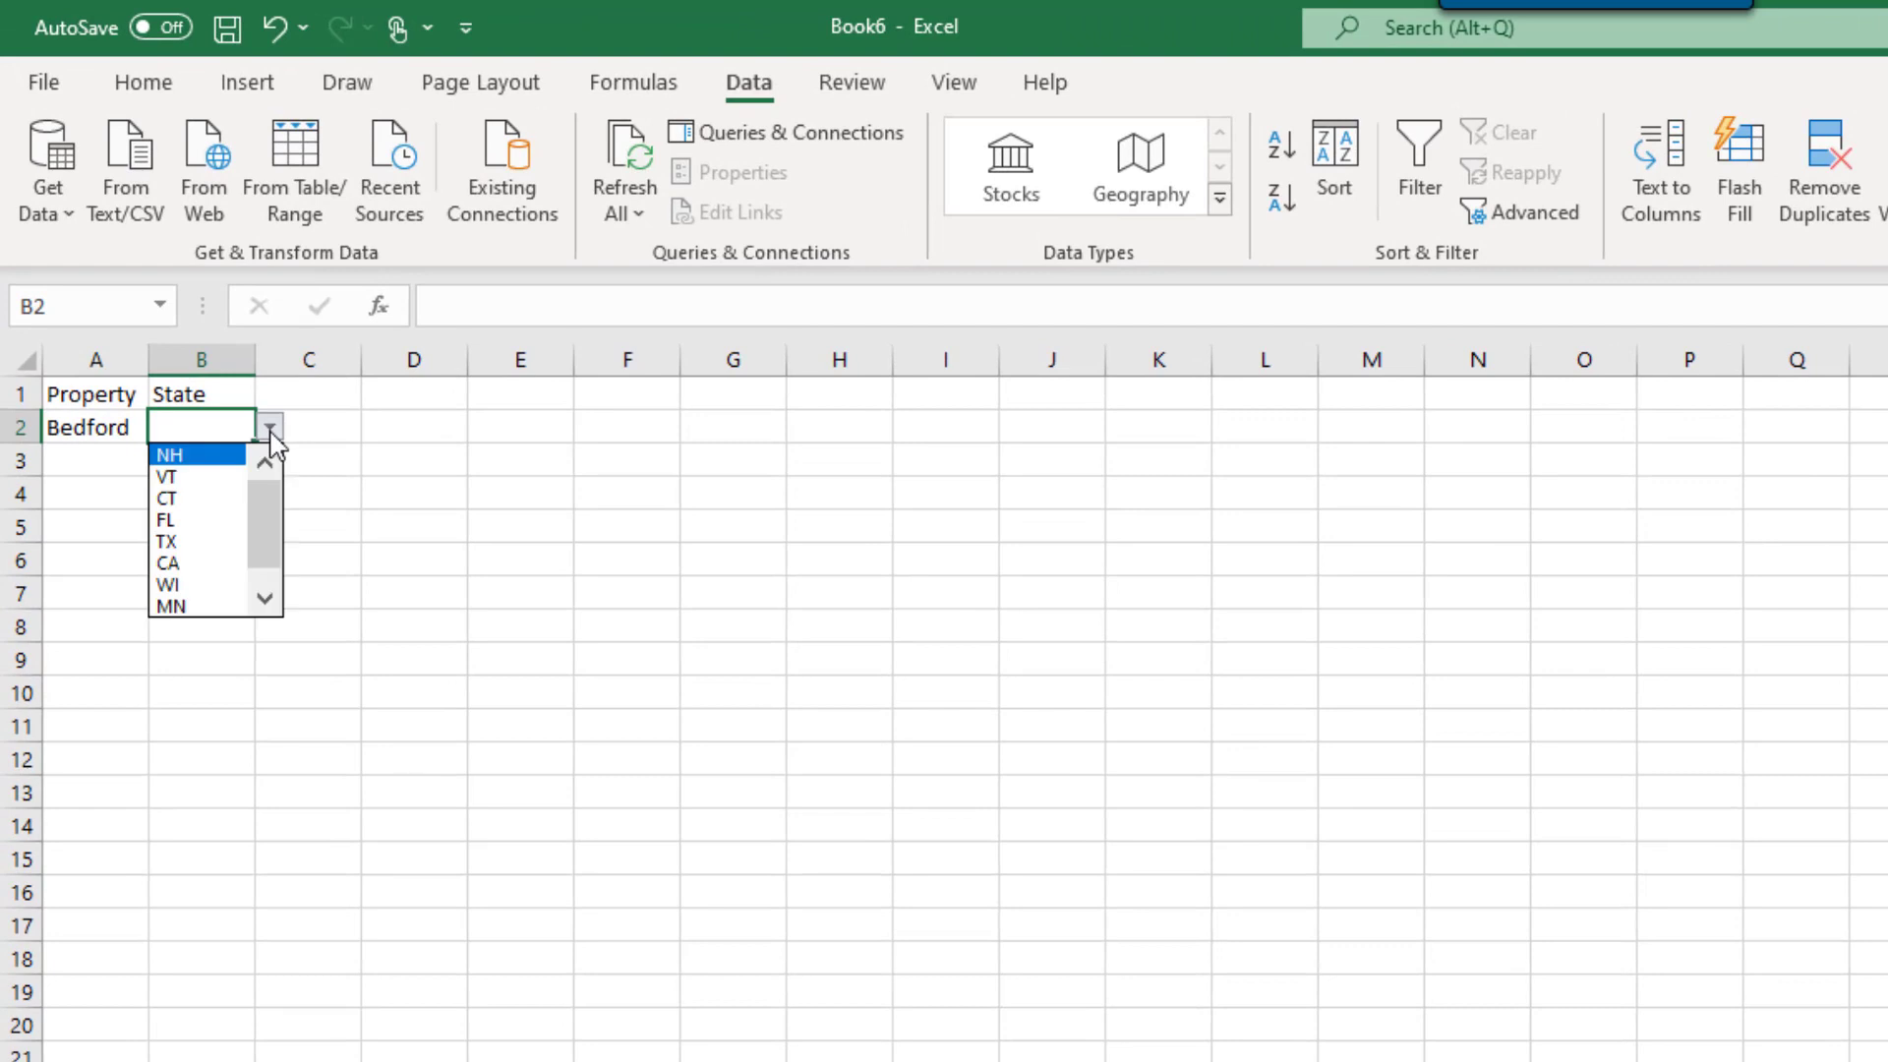
left_click(169, 456)
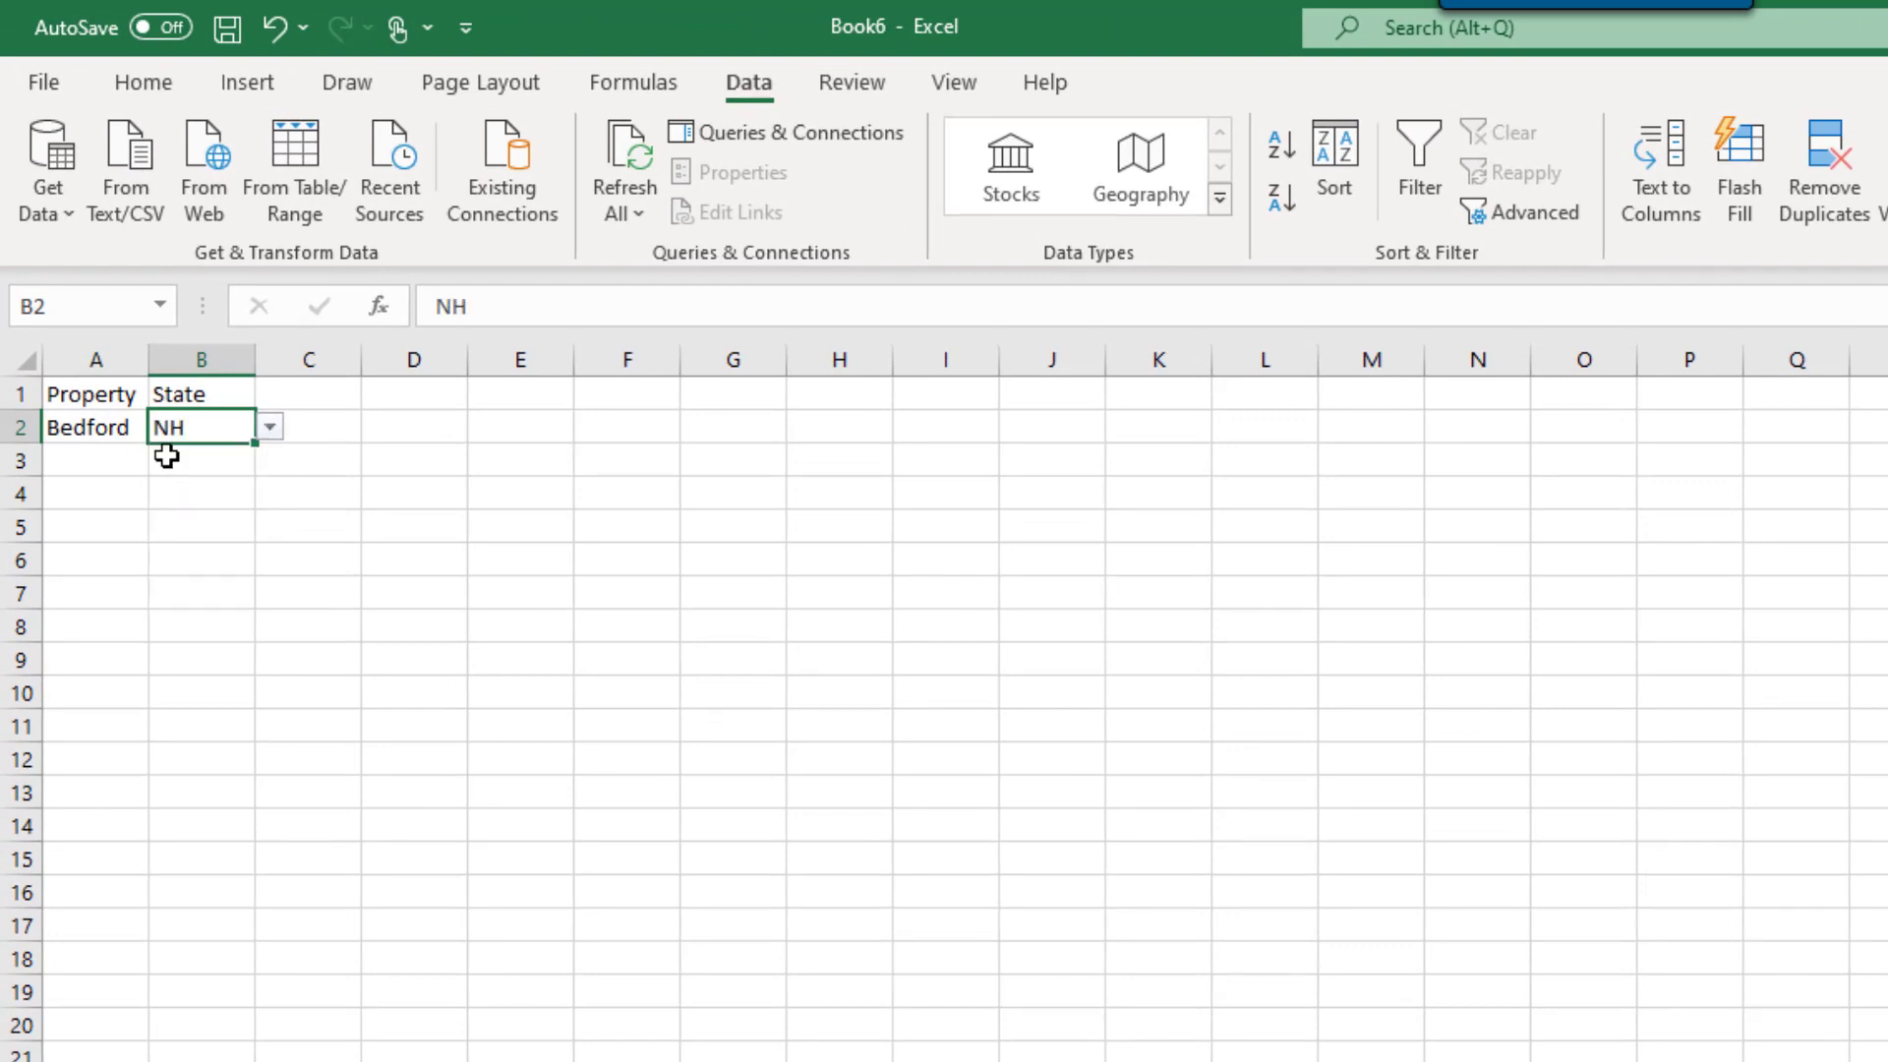
left_click(95, 459)
type("Manchester")
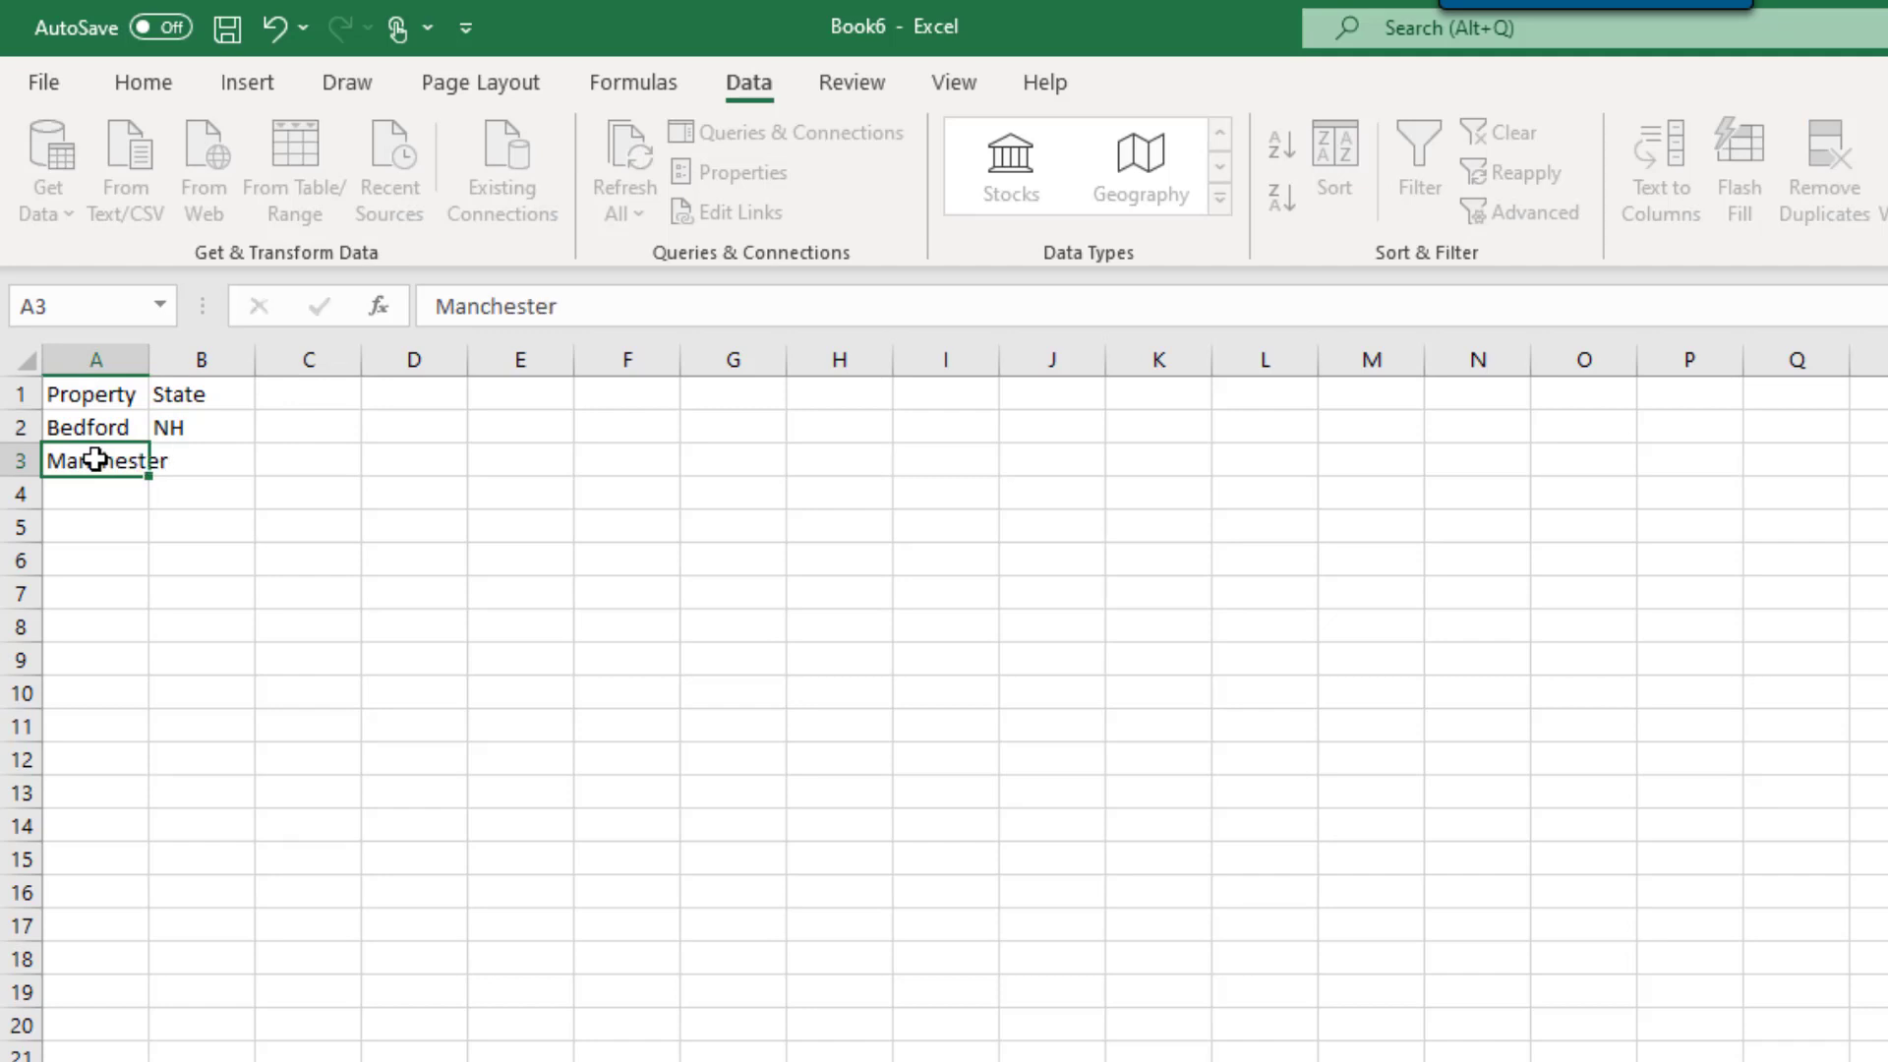
key("Tab")
type("NH")
key("Tab")
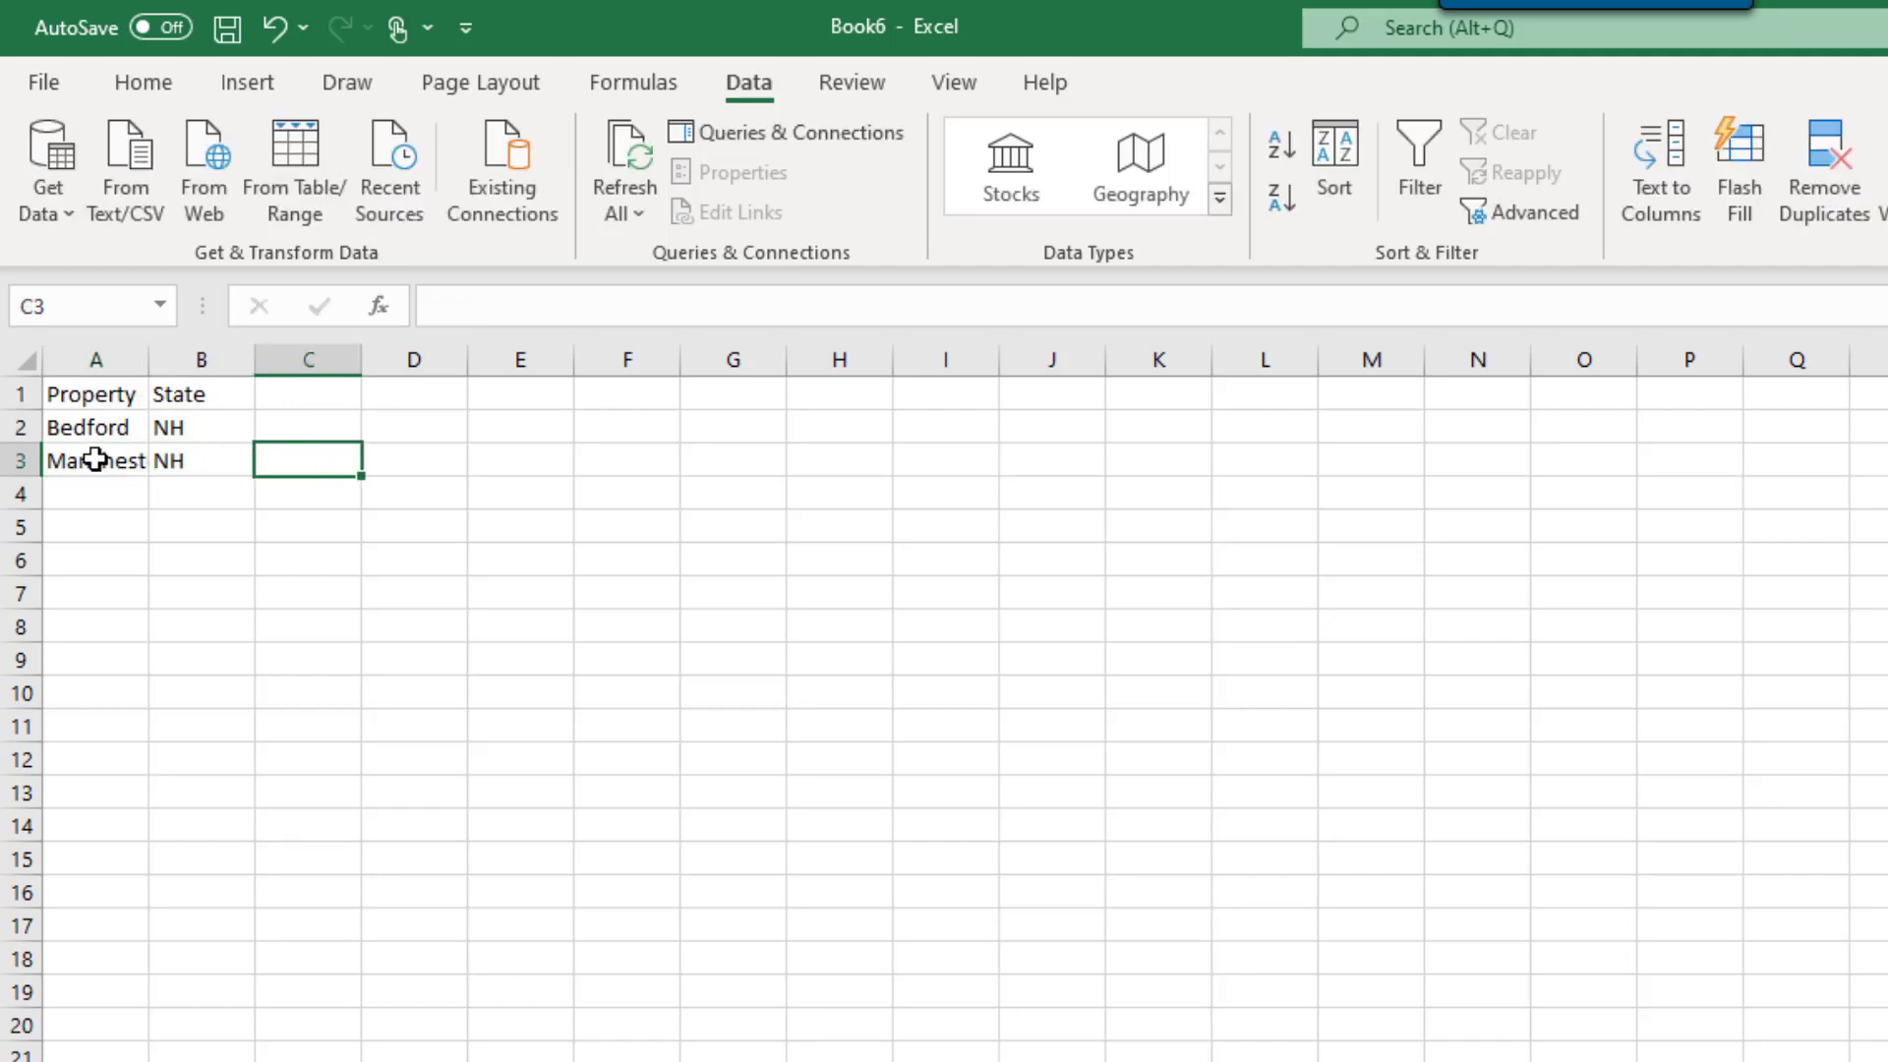
Add Boston in A4 and view B4's state list, closing it without a choice.
key("Return")
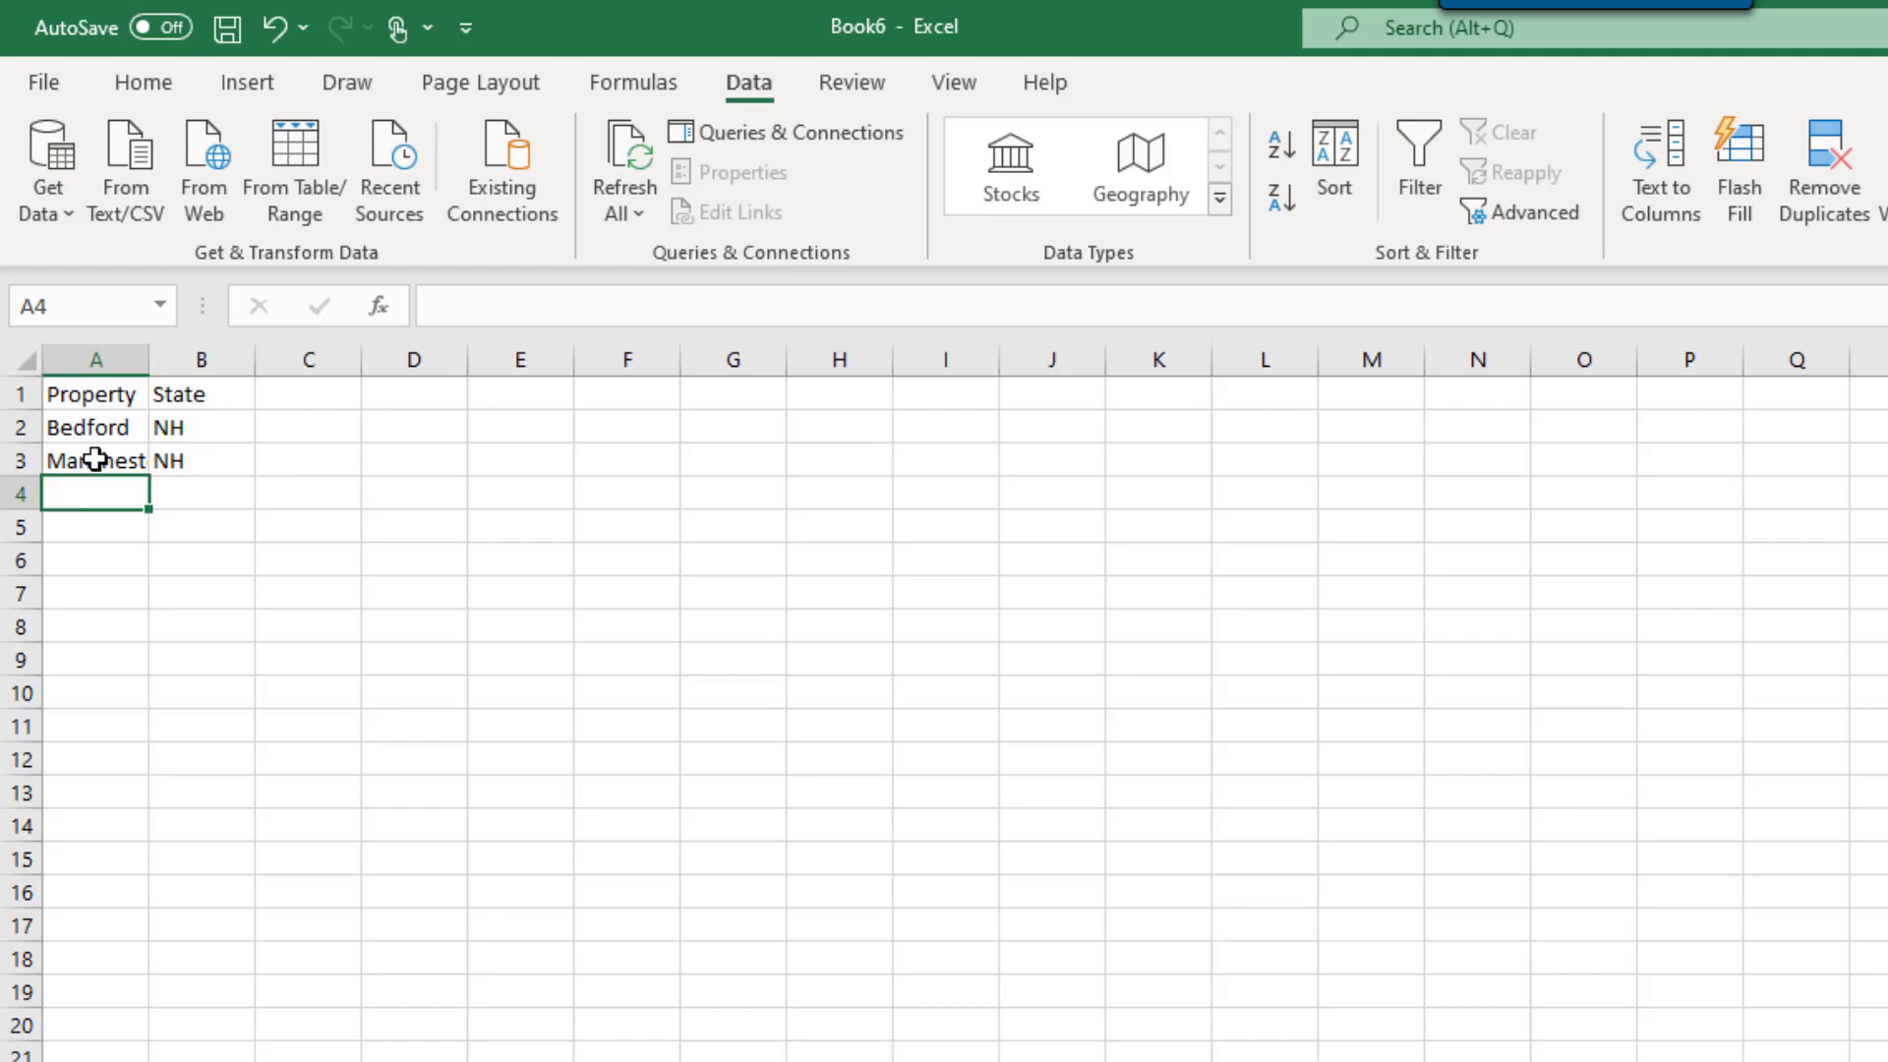
type("Boston")
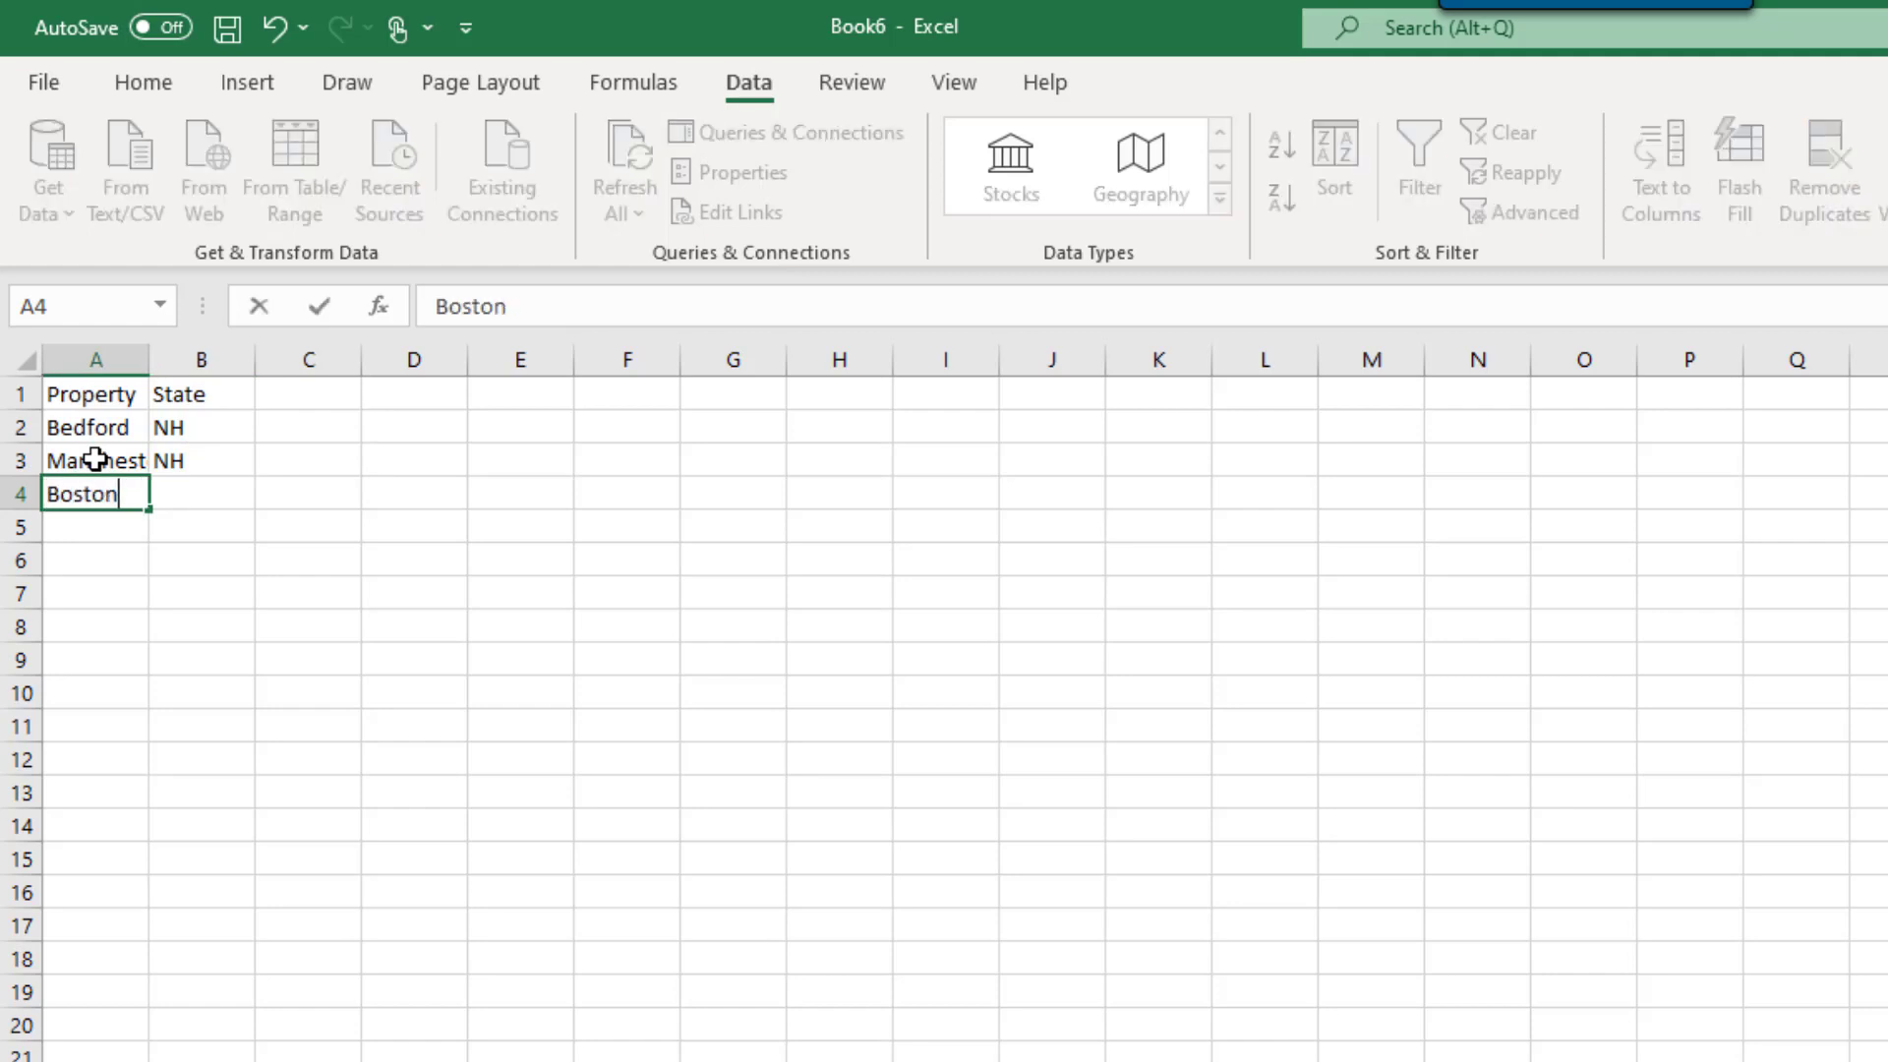
key("Tab")
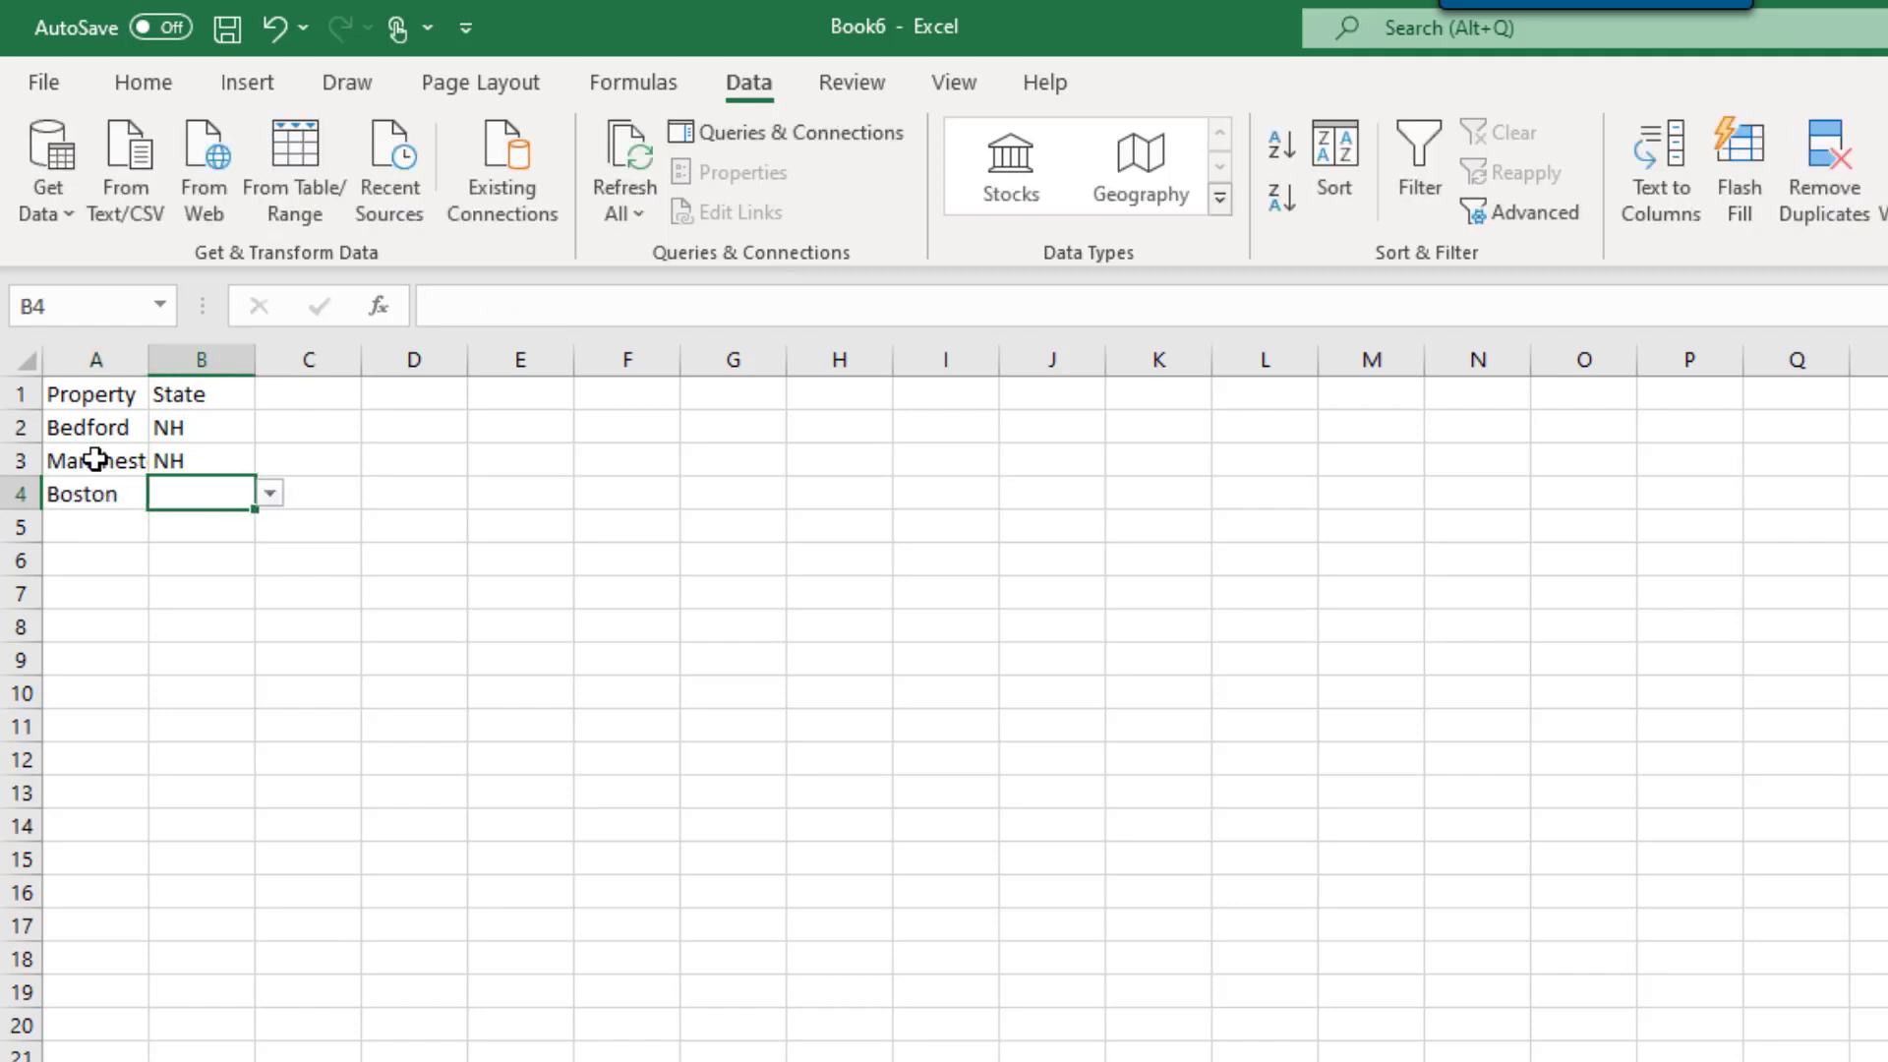
left_click(280, 499)
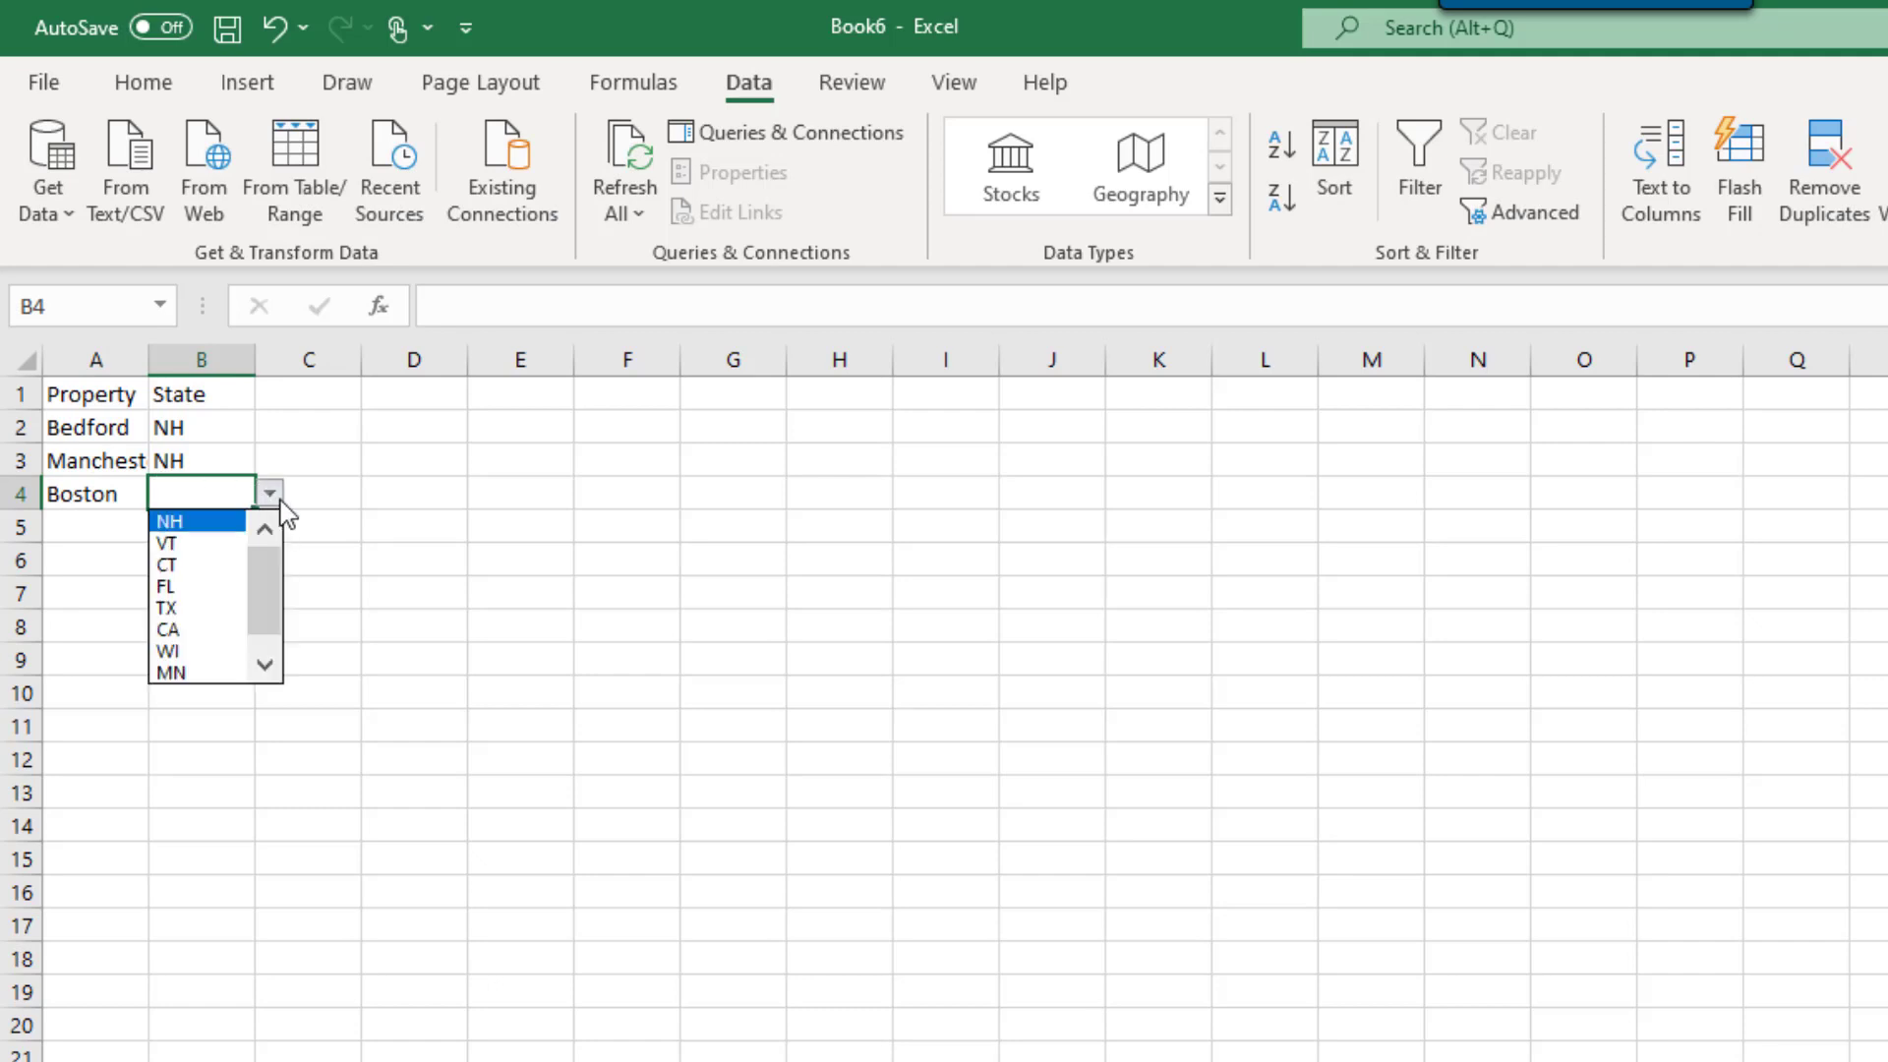
mouse_move(270, 570)
left_mouse_down()
mouse_move(270, 590)
mouse_move(266, 541)
mouse_move(279, 659)
mouse_move(277, 546)
left_mouse_up()
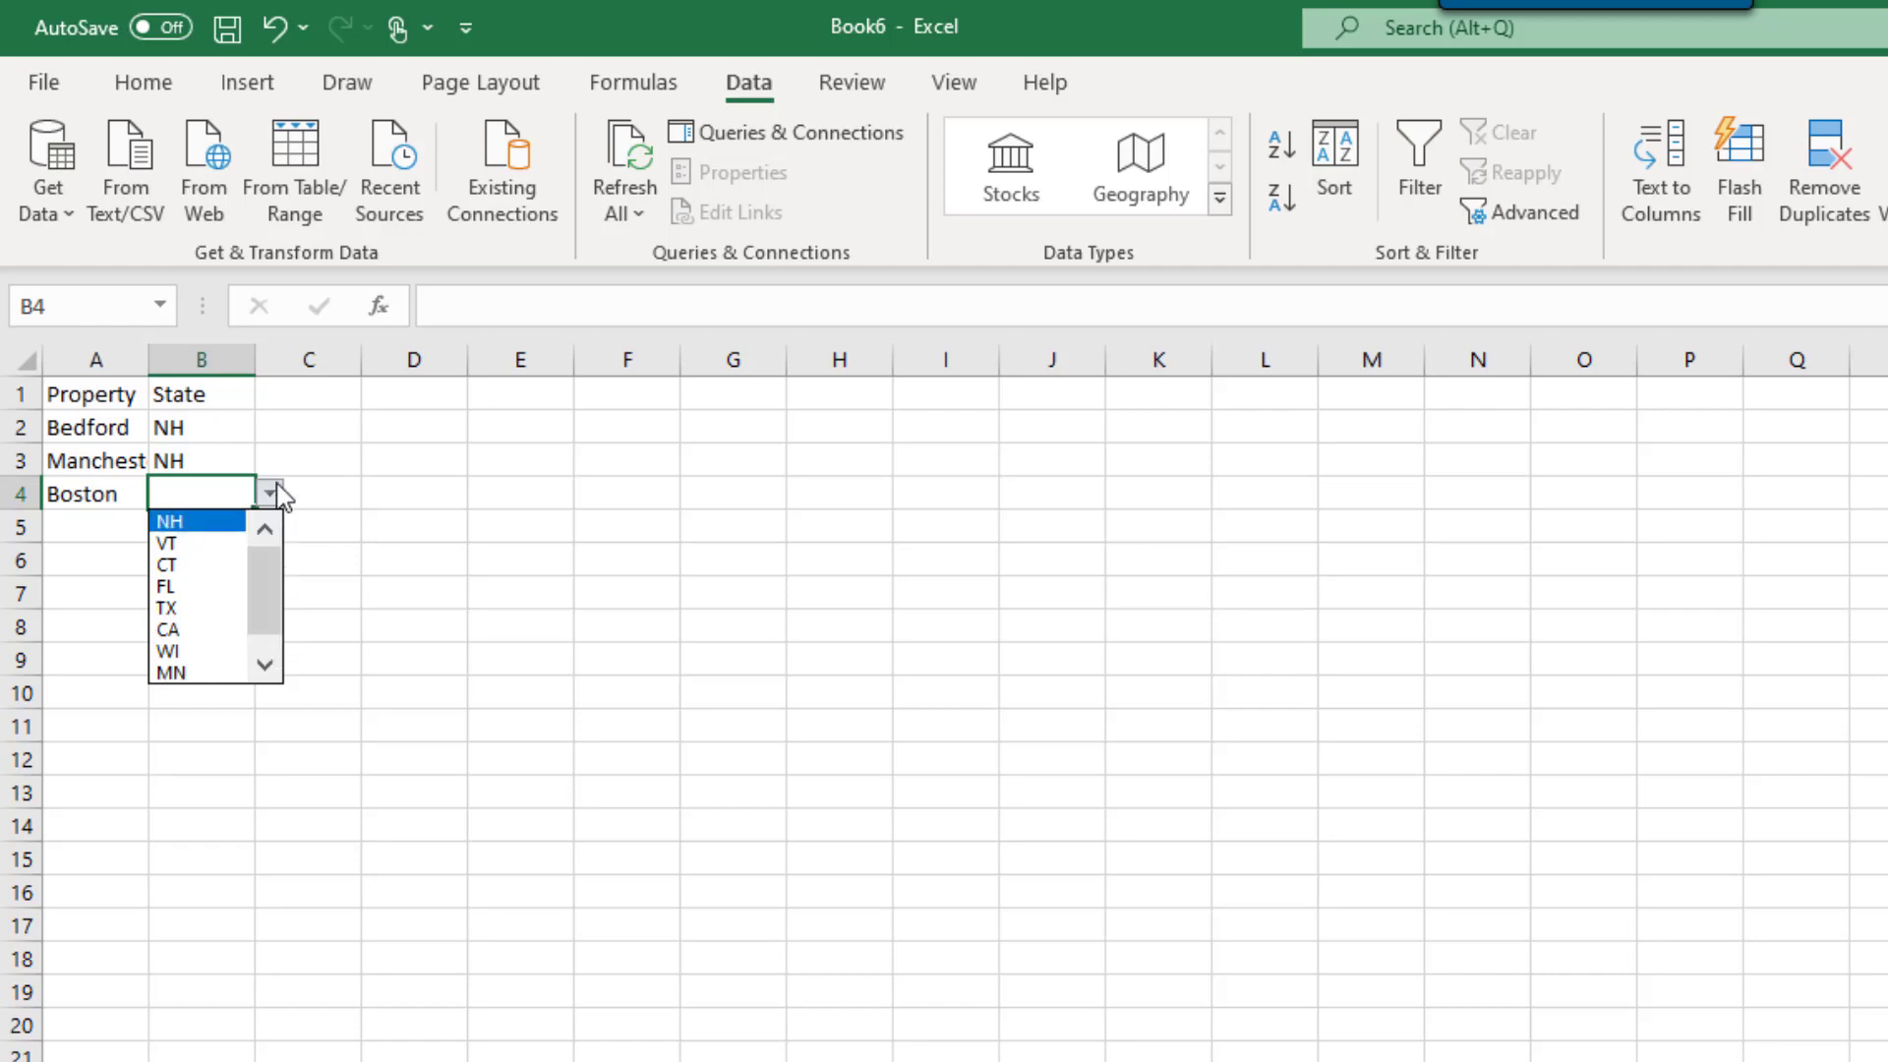
left_click(206, 482)
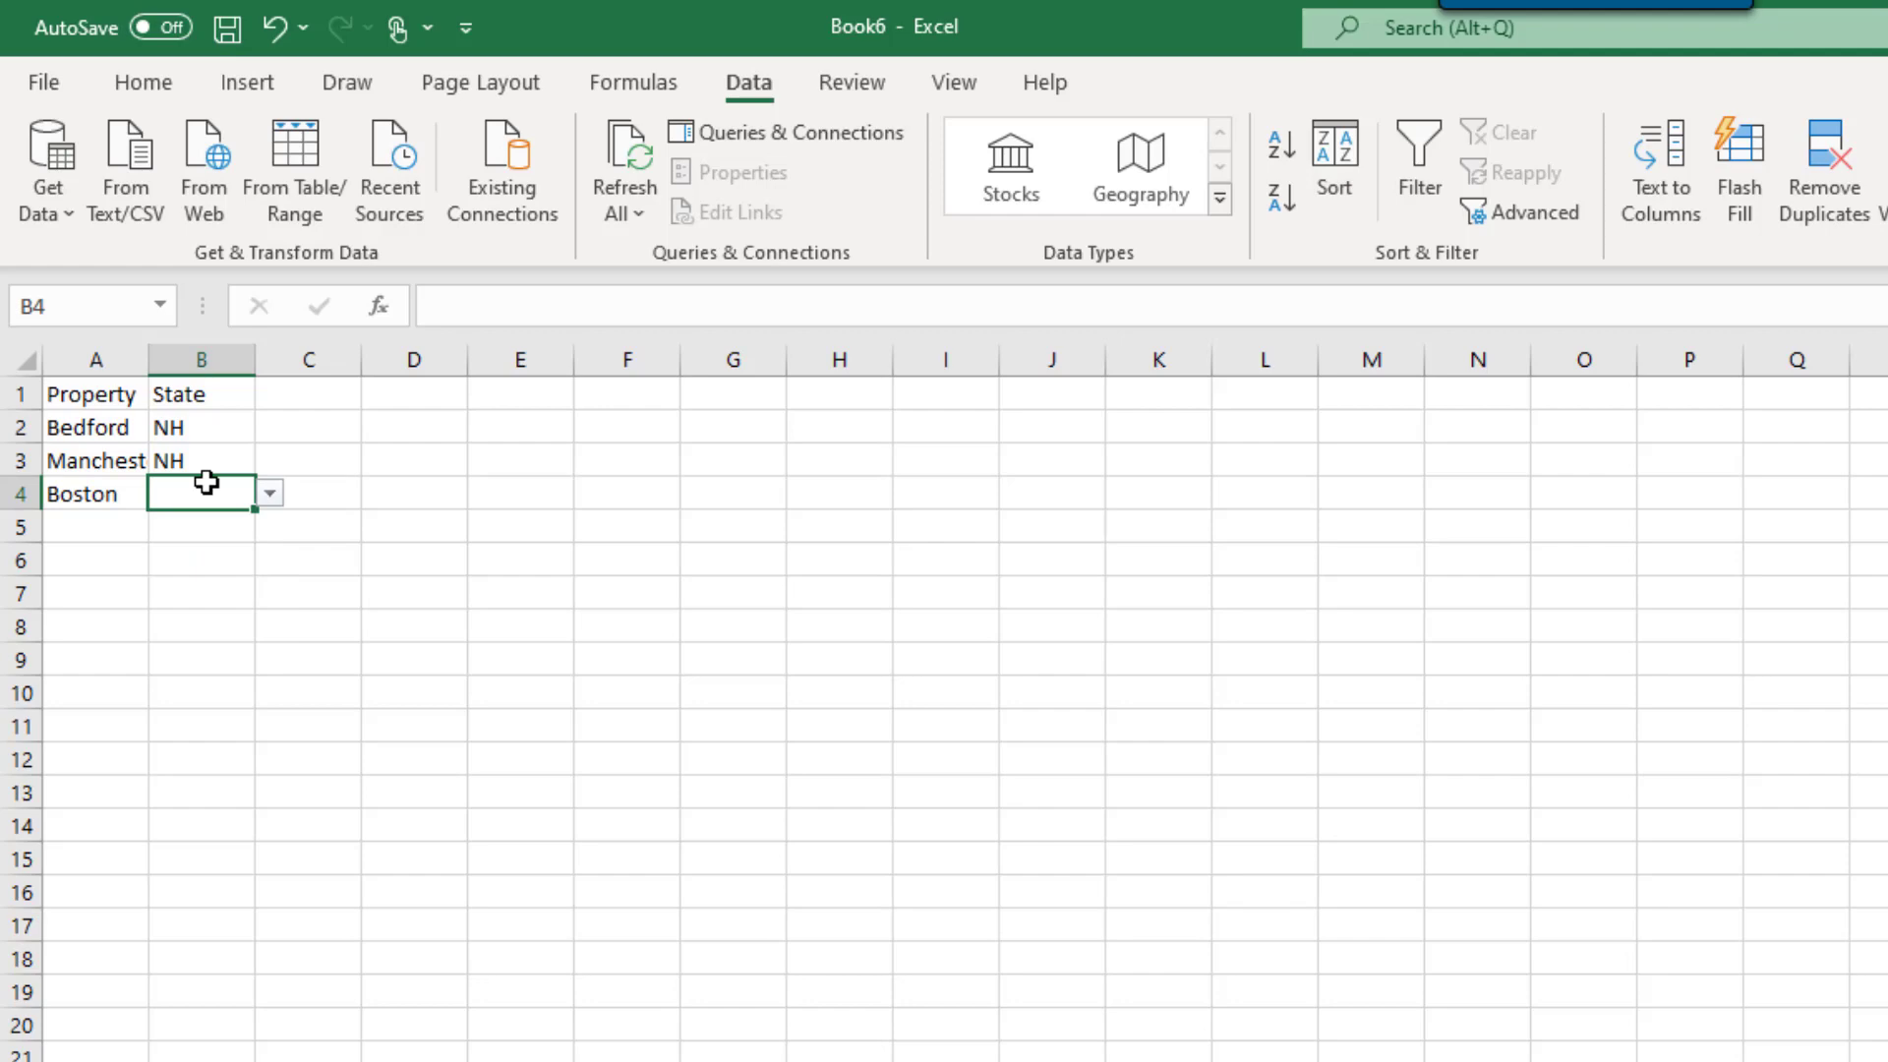
type("MA")
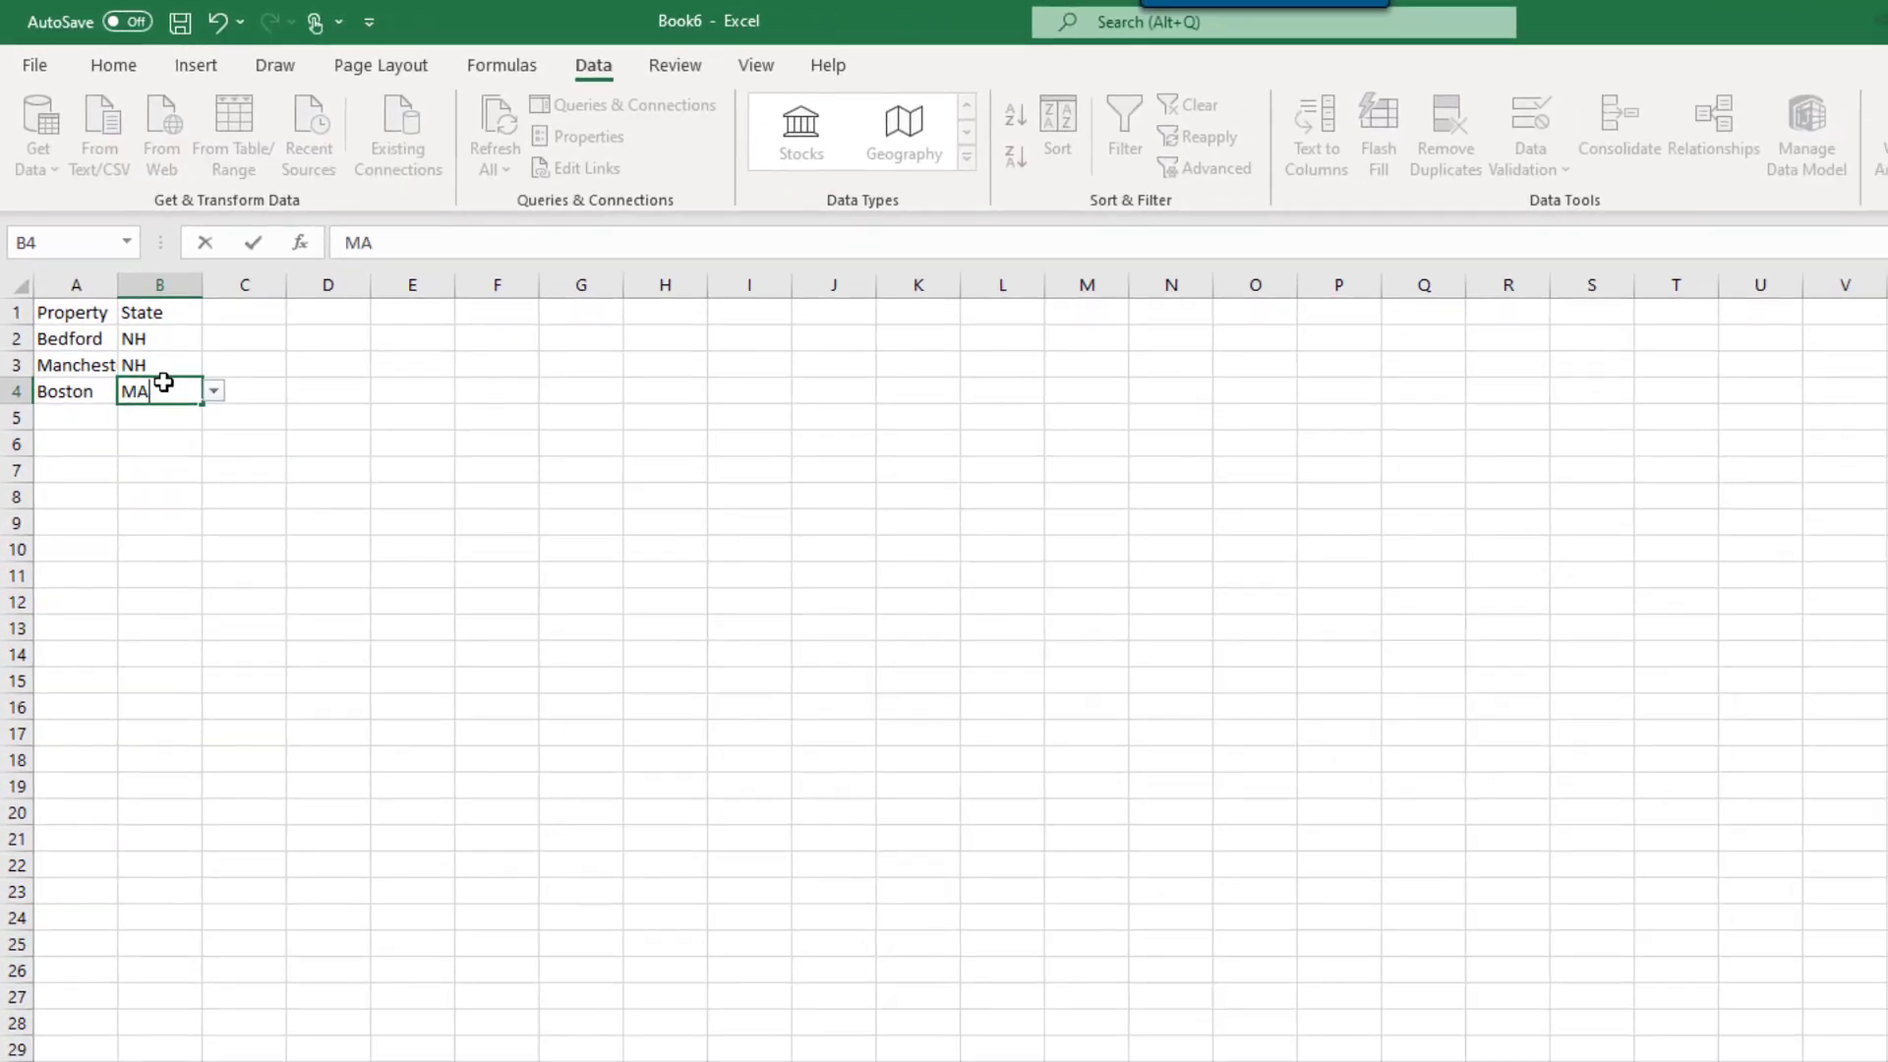
key("Return")
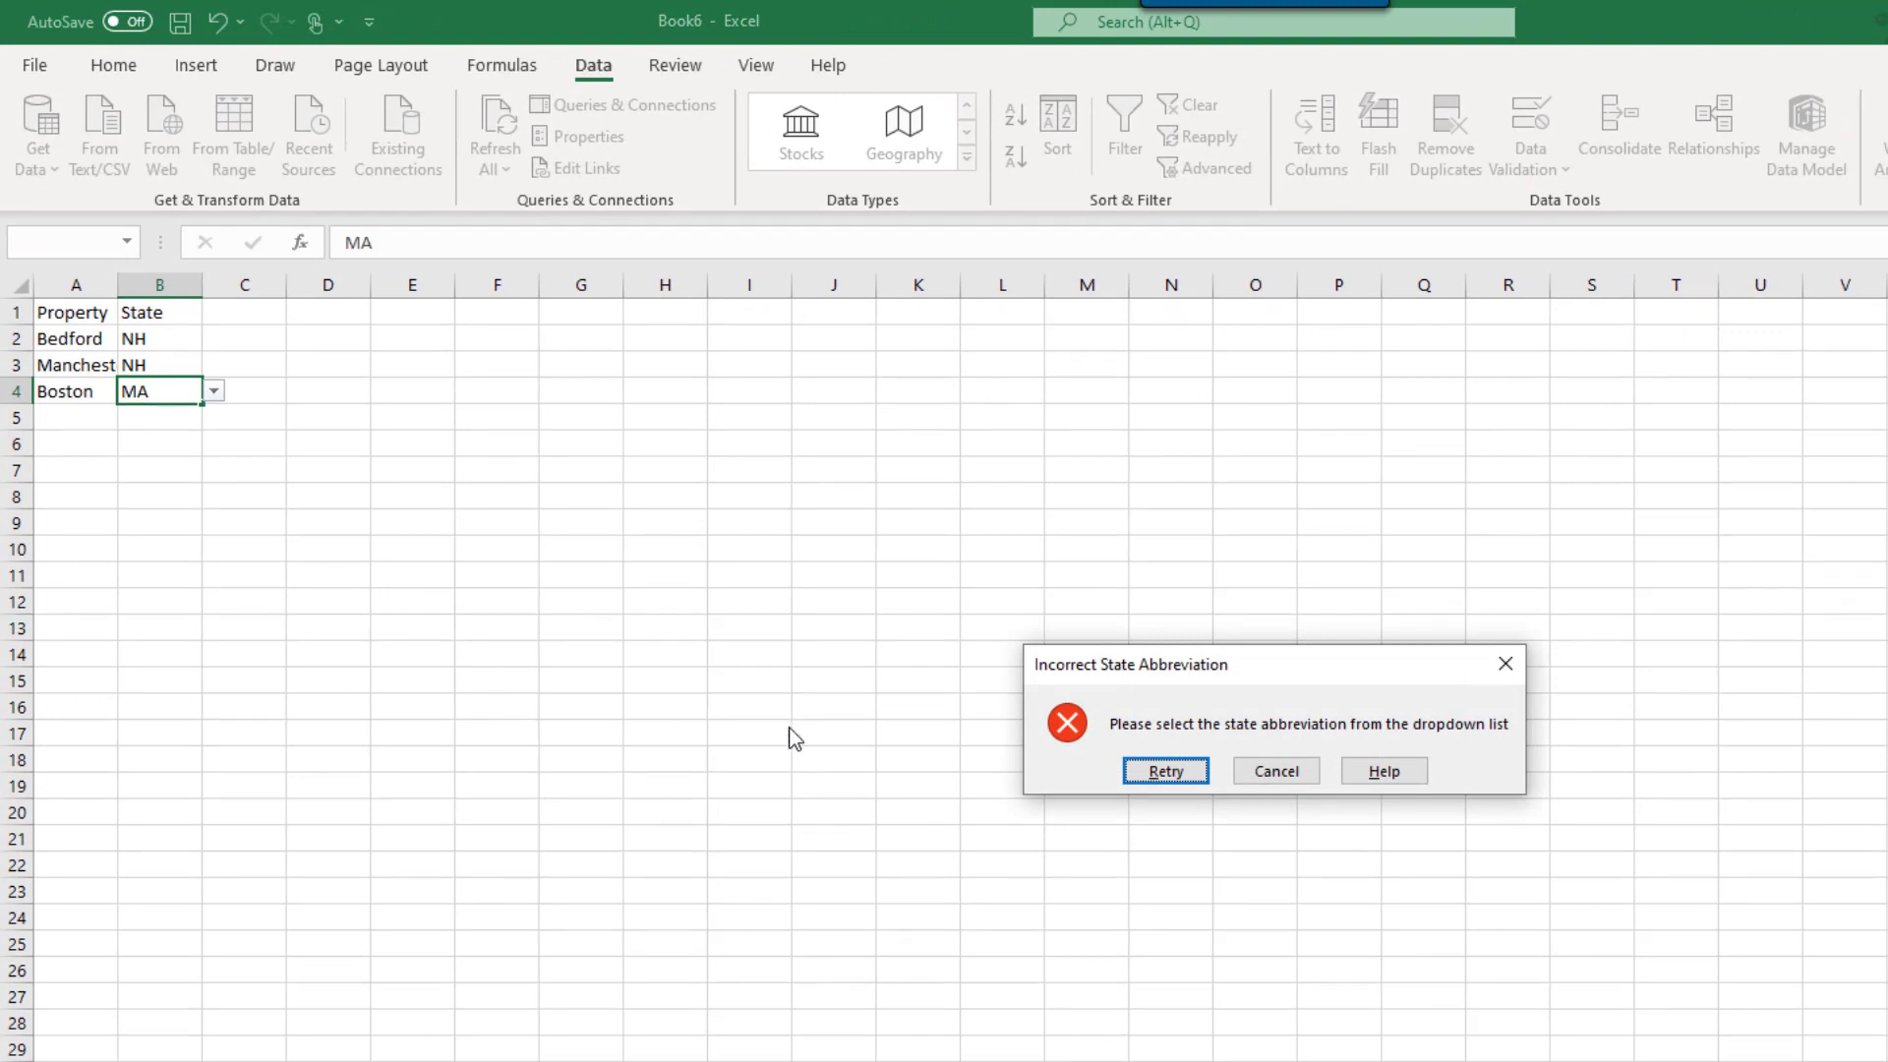
left_click(1277, 771)
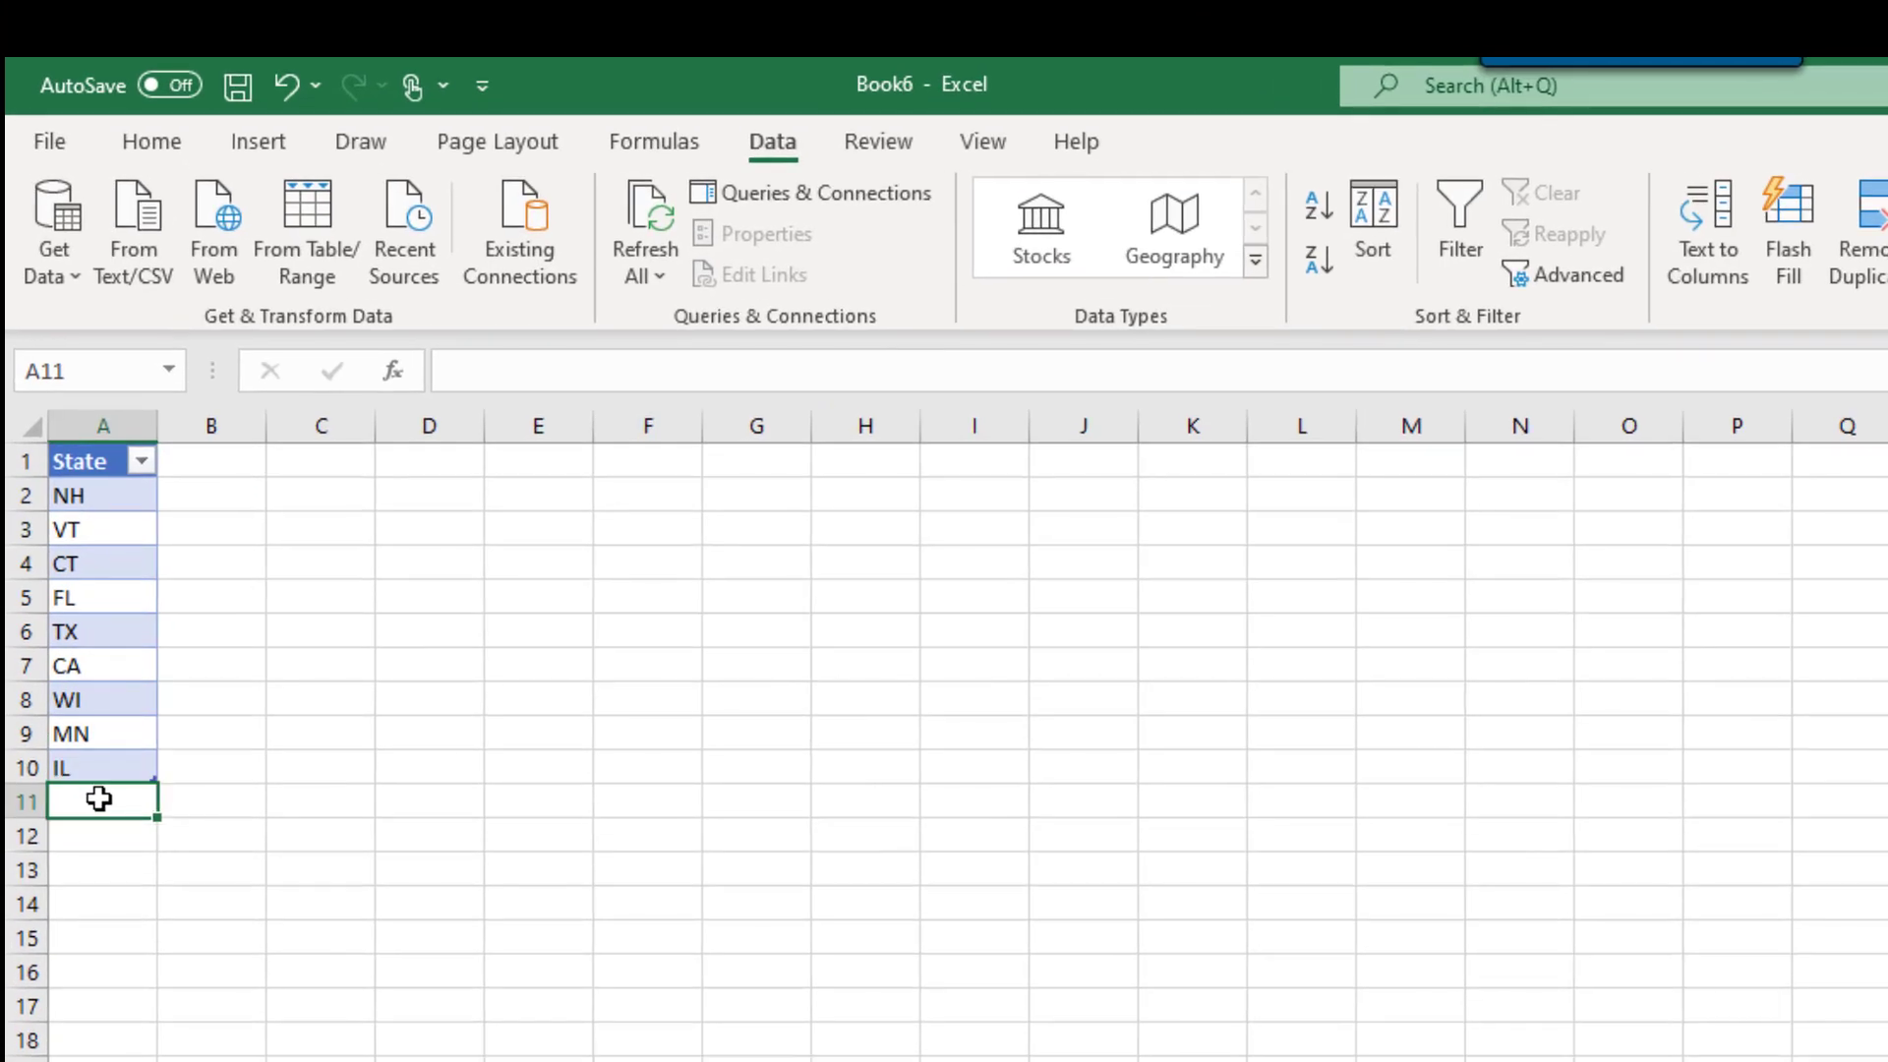
Enter MA in A11 of the States table, then choose MA as Boston's state on Properties.
type("MA")
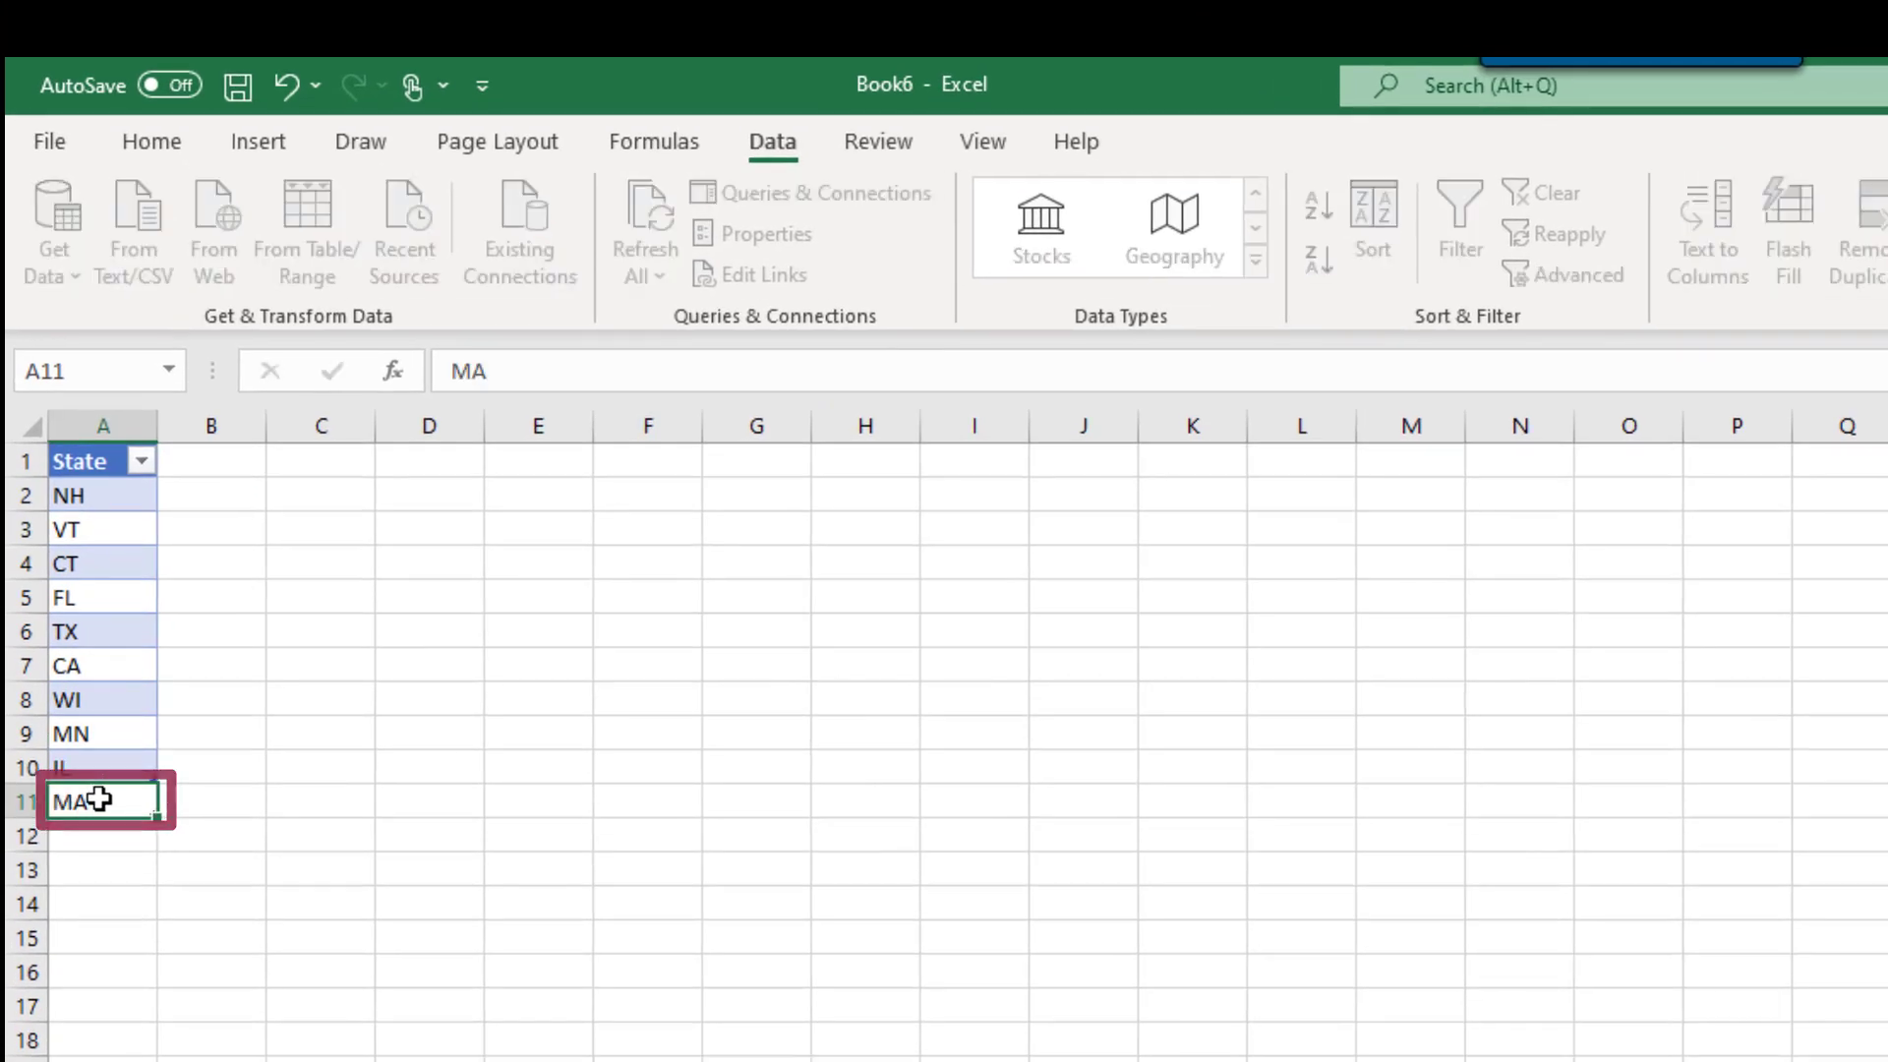
key("Return")
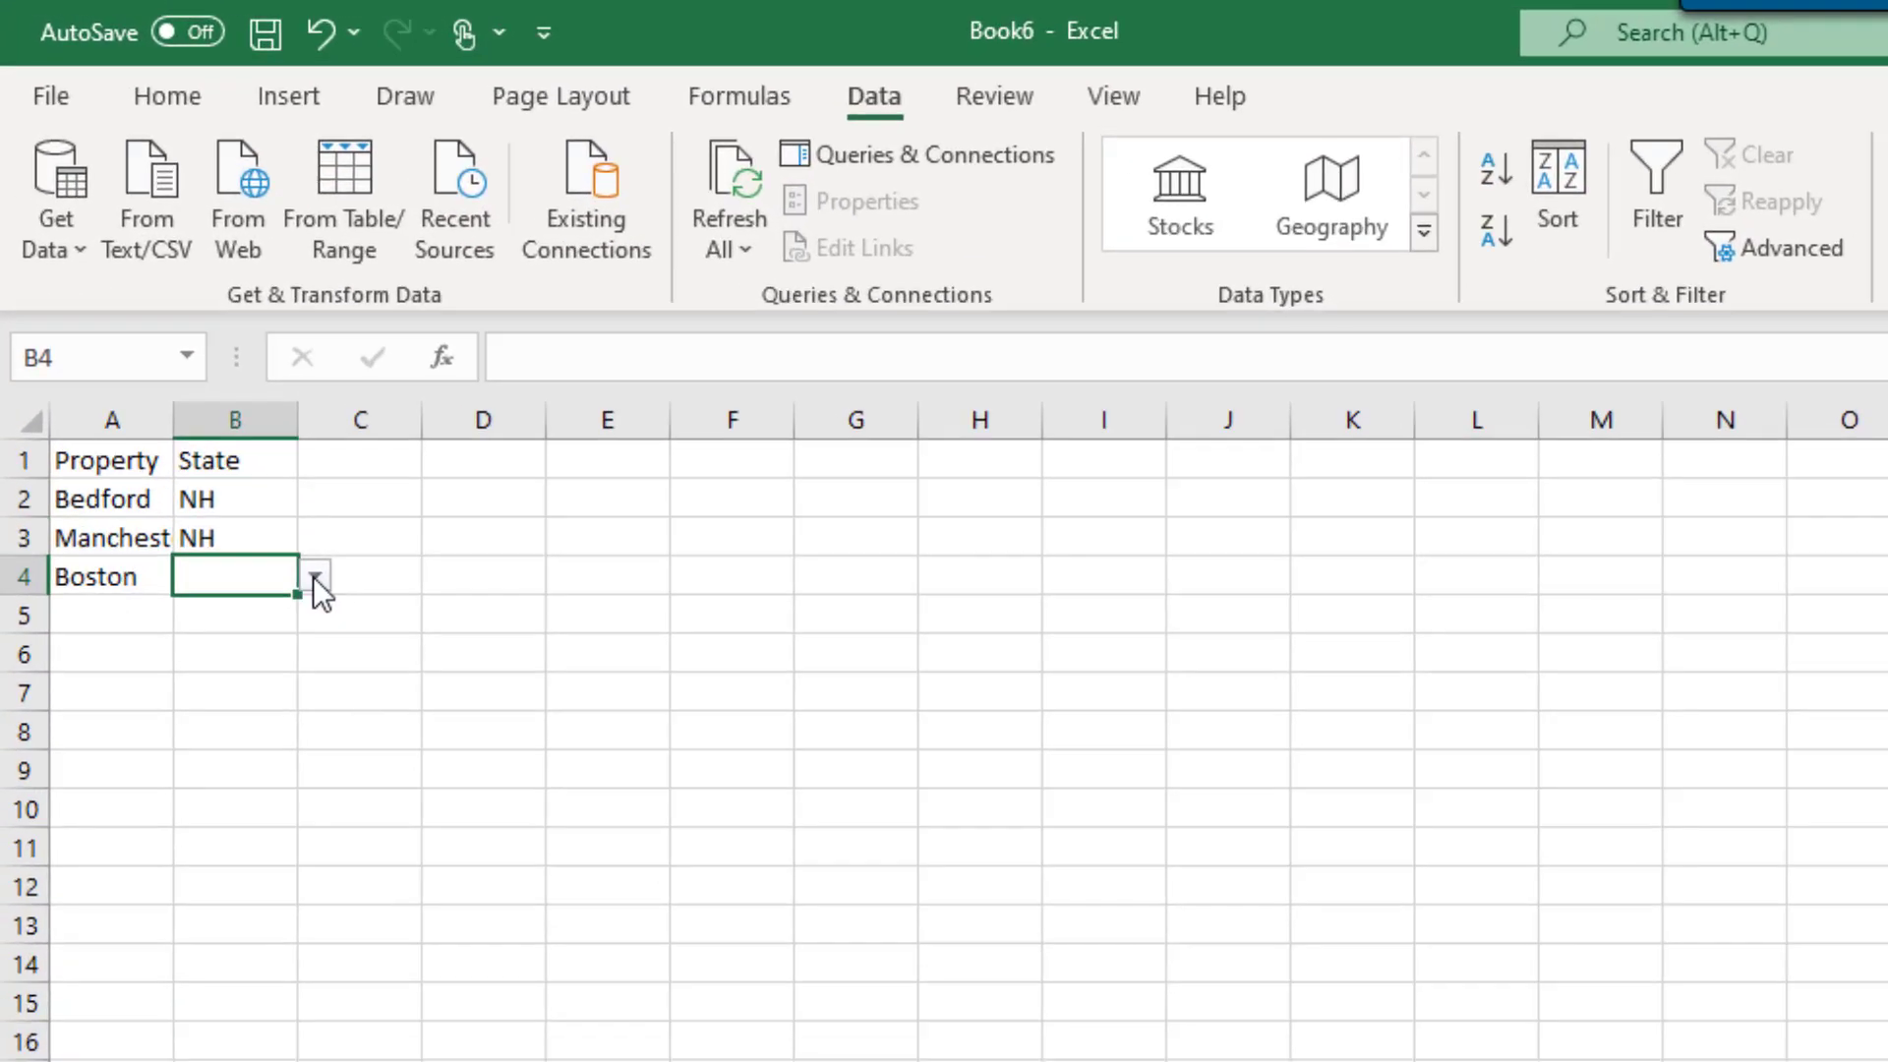
left_click(159, 292)
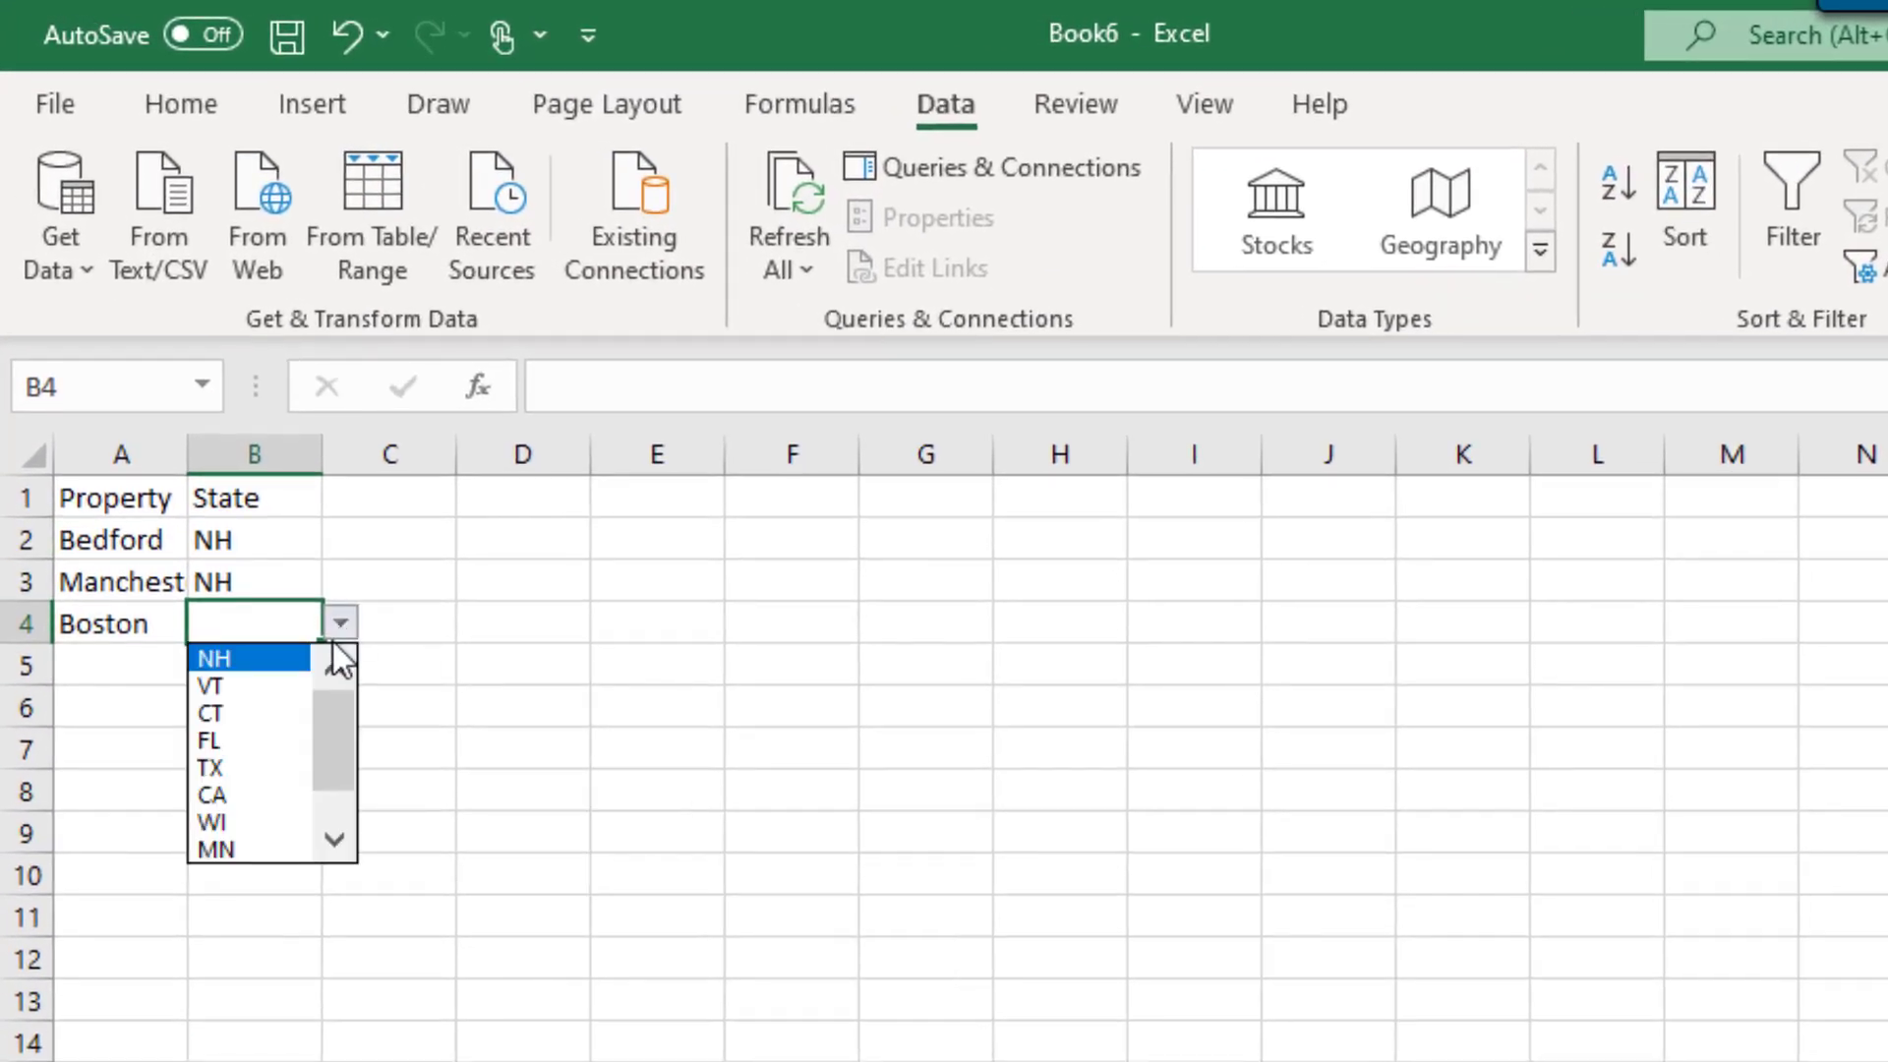
scroll(338, 787, "down", 2)
left_click(271, 849)
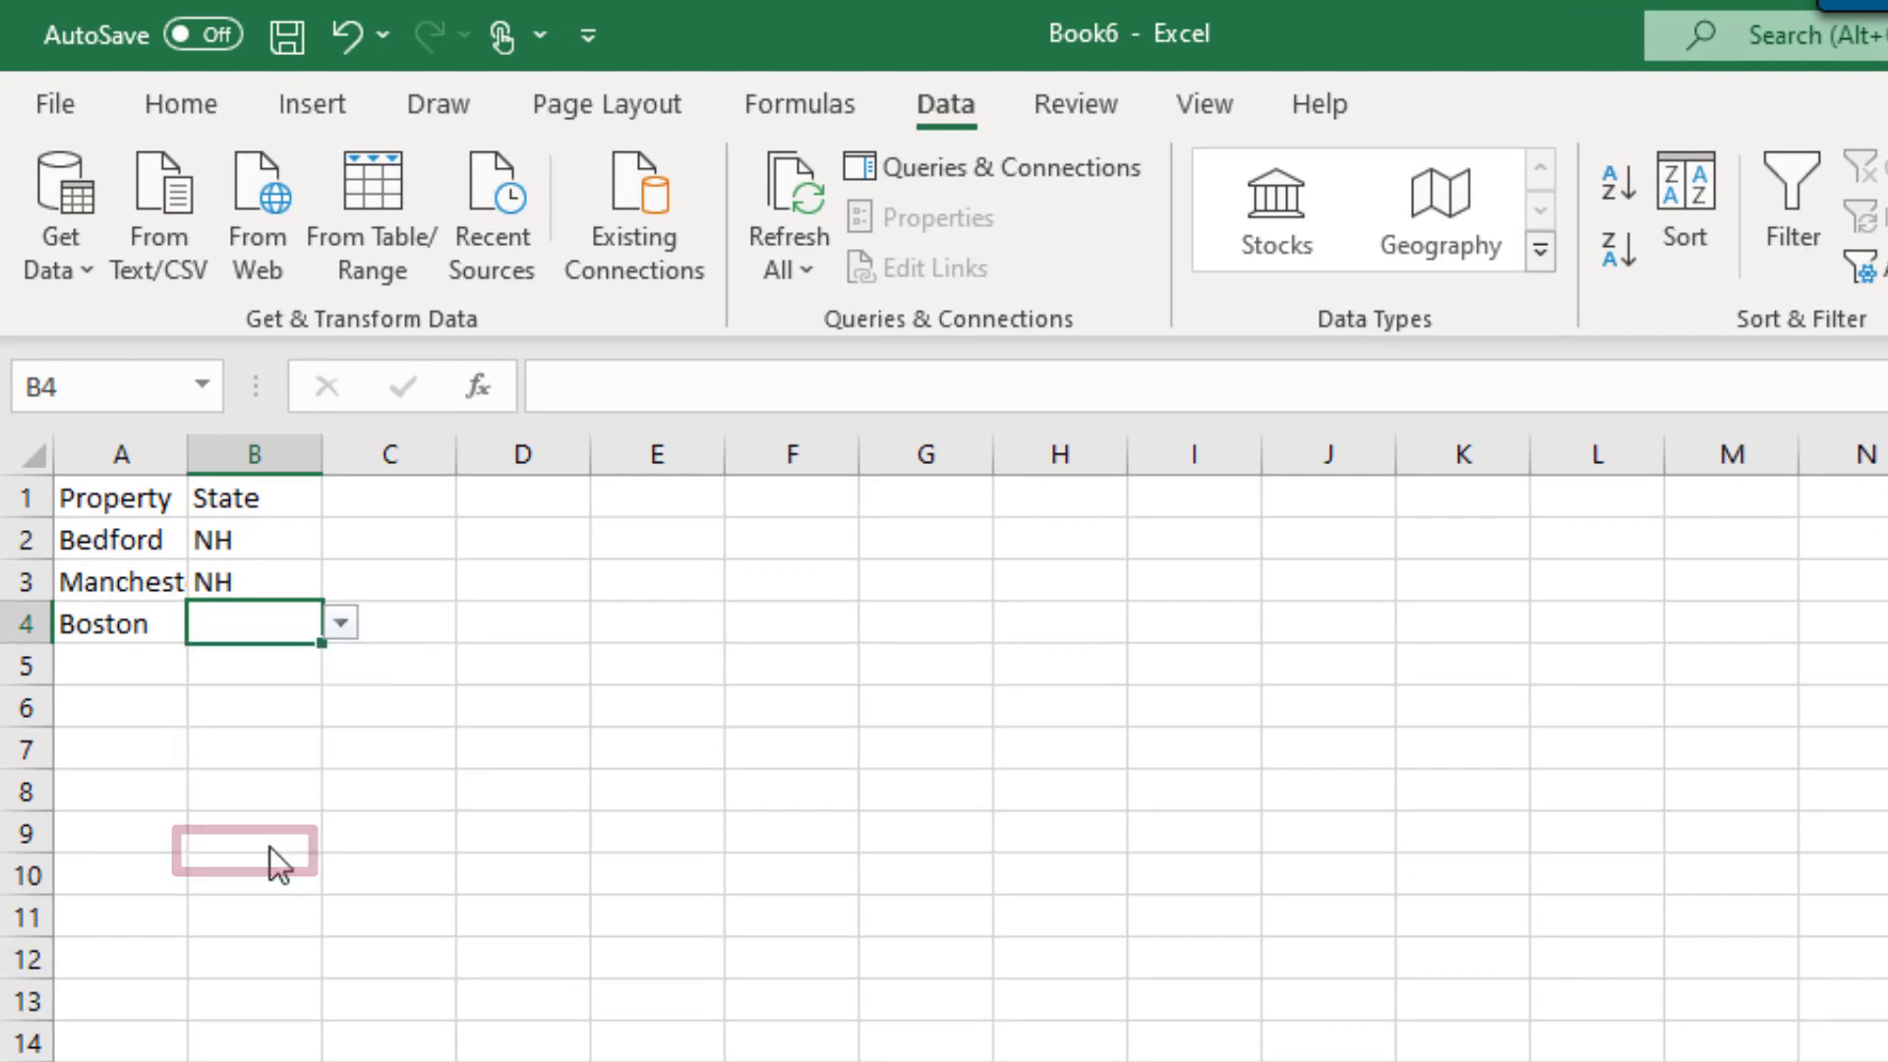
left_click(148, 678)
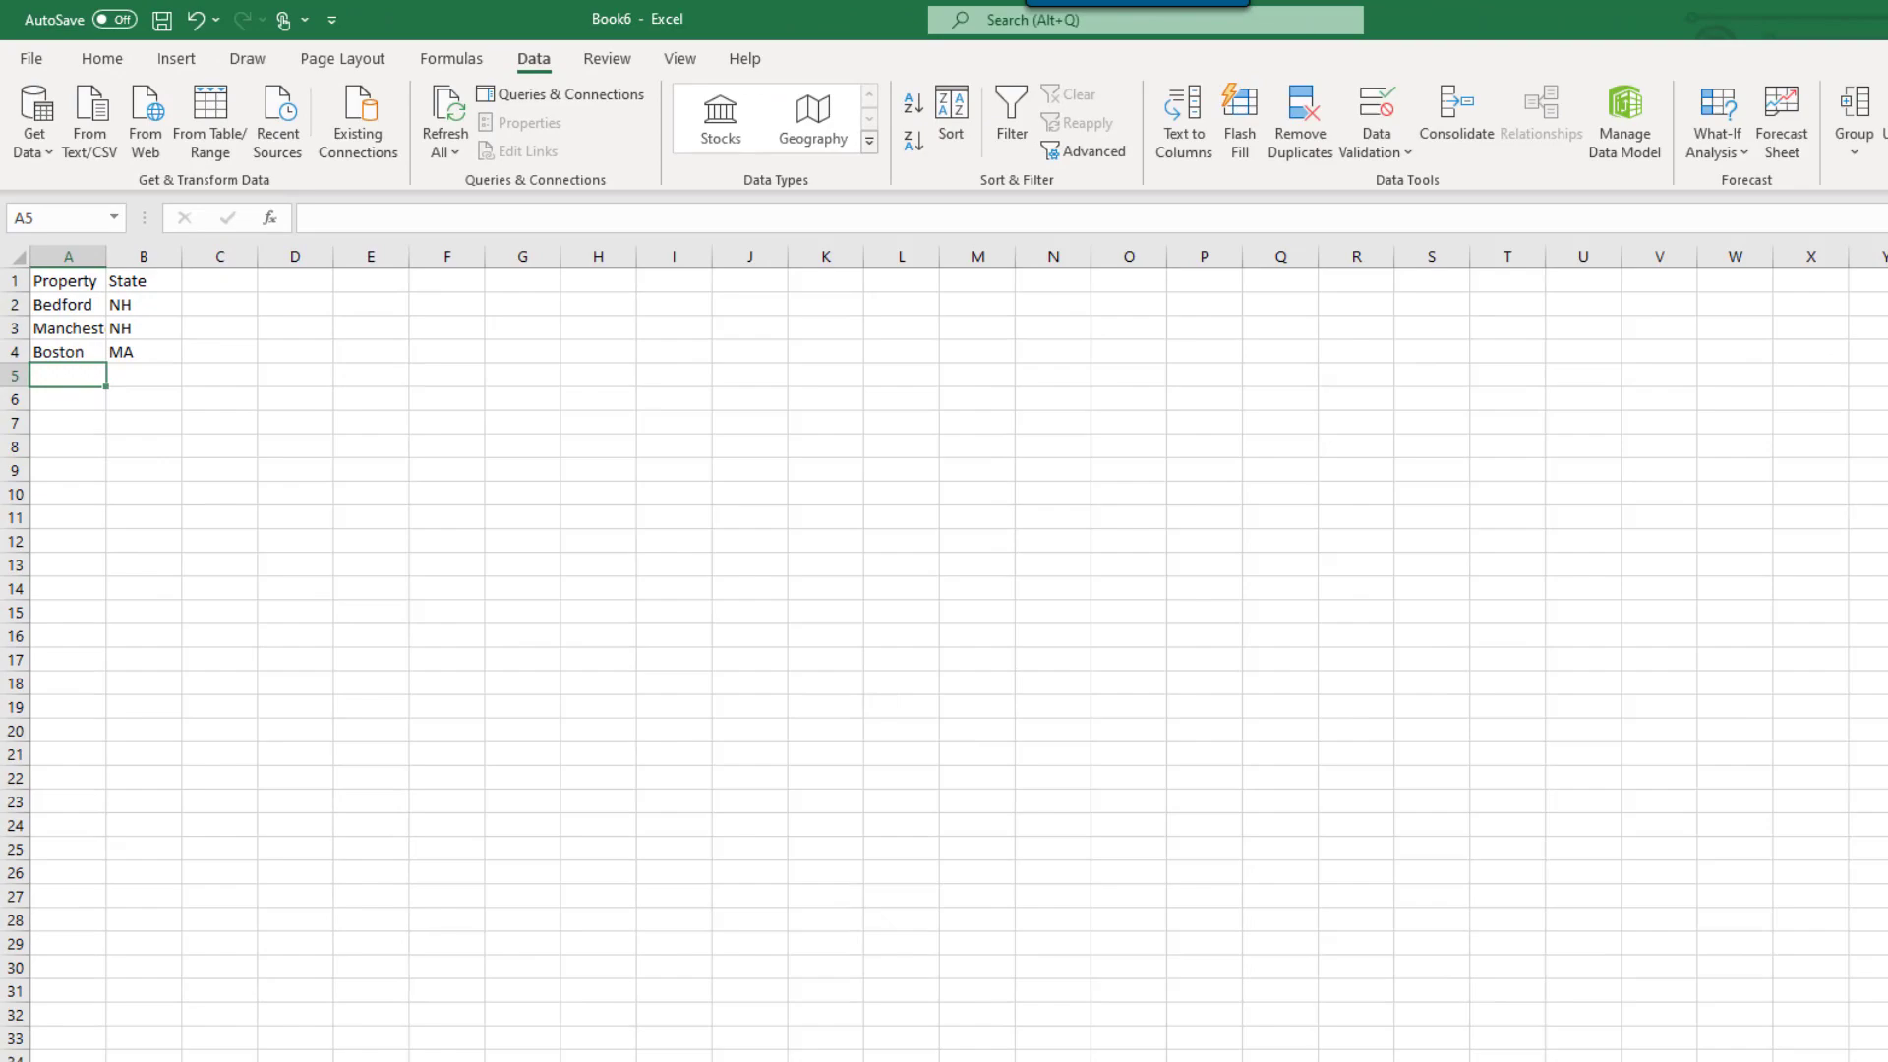
Sort the States table's State column A to Z so it runs CA to WI.
key("ctrl+Page_Up")
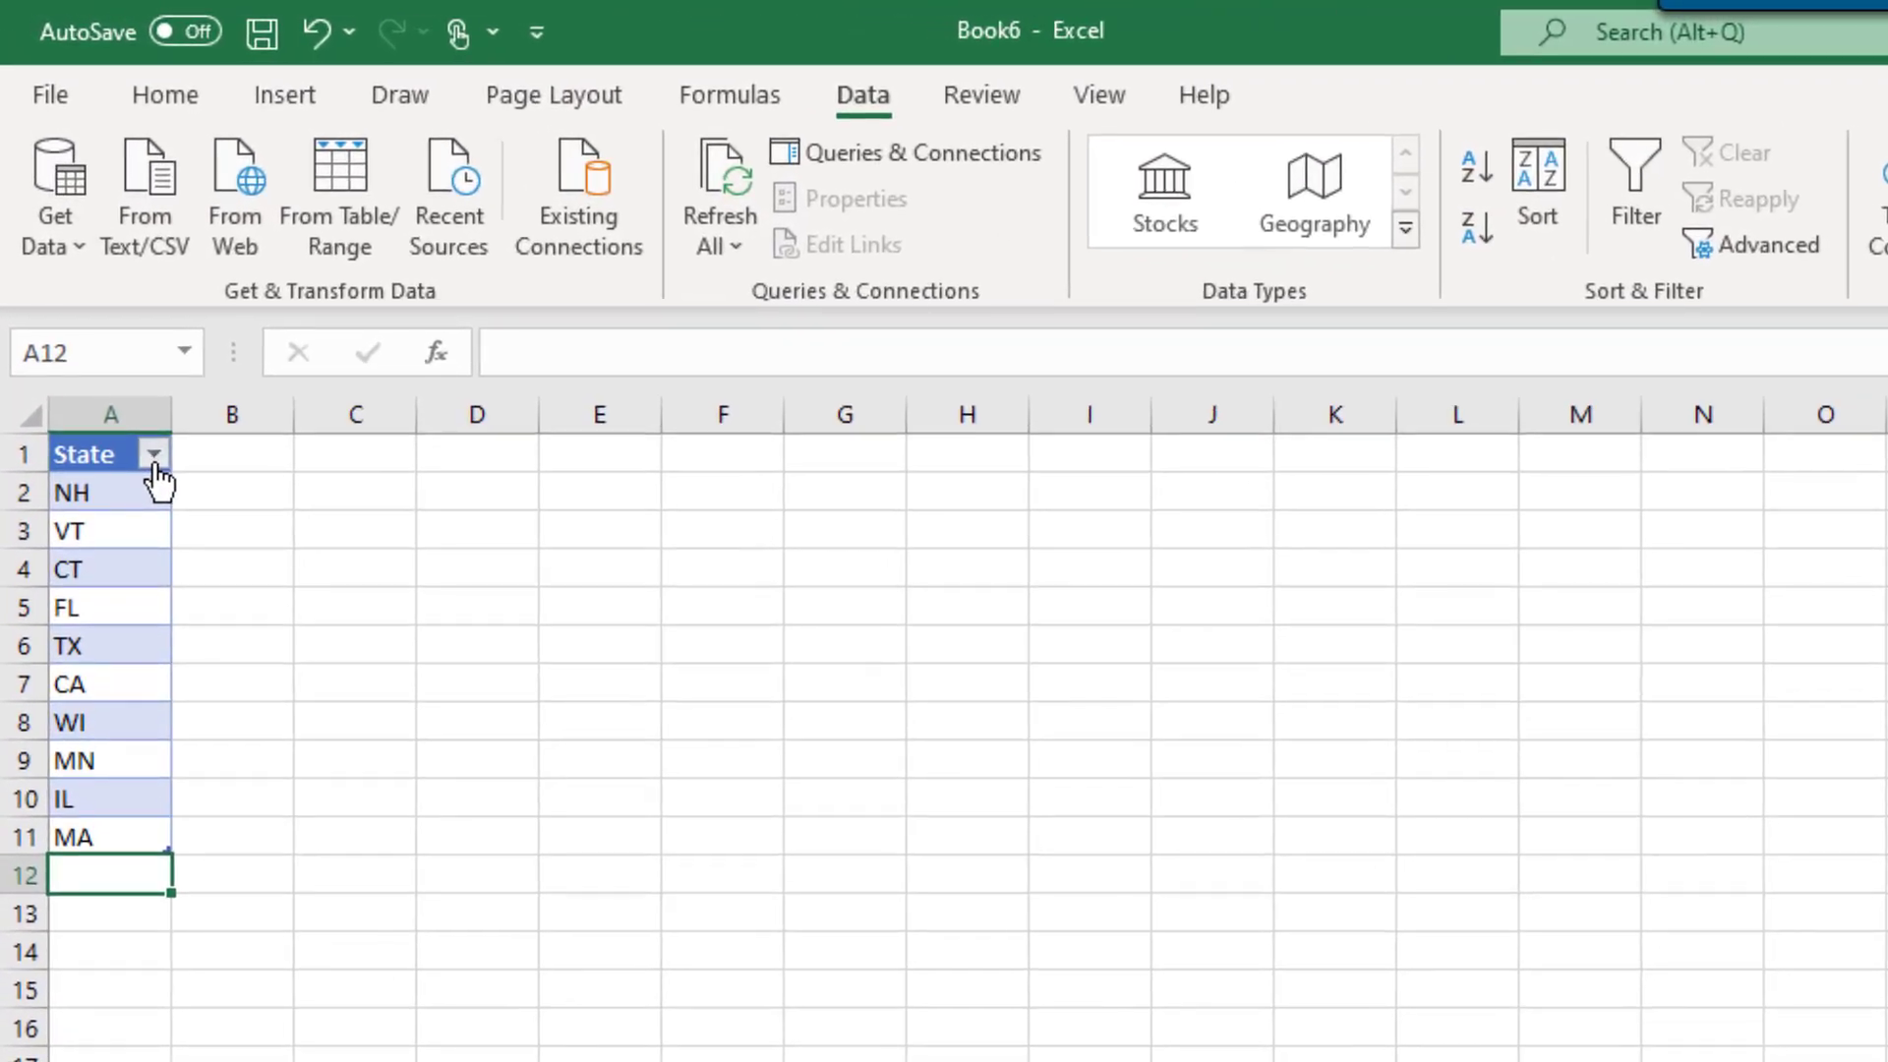
left_click(102, 305)
left_click(148, 494)
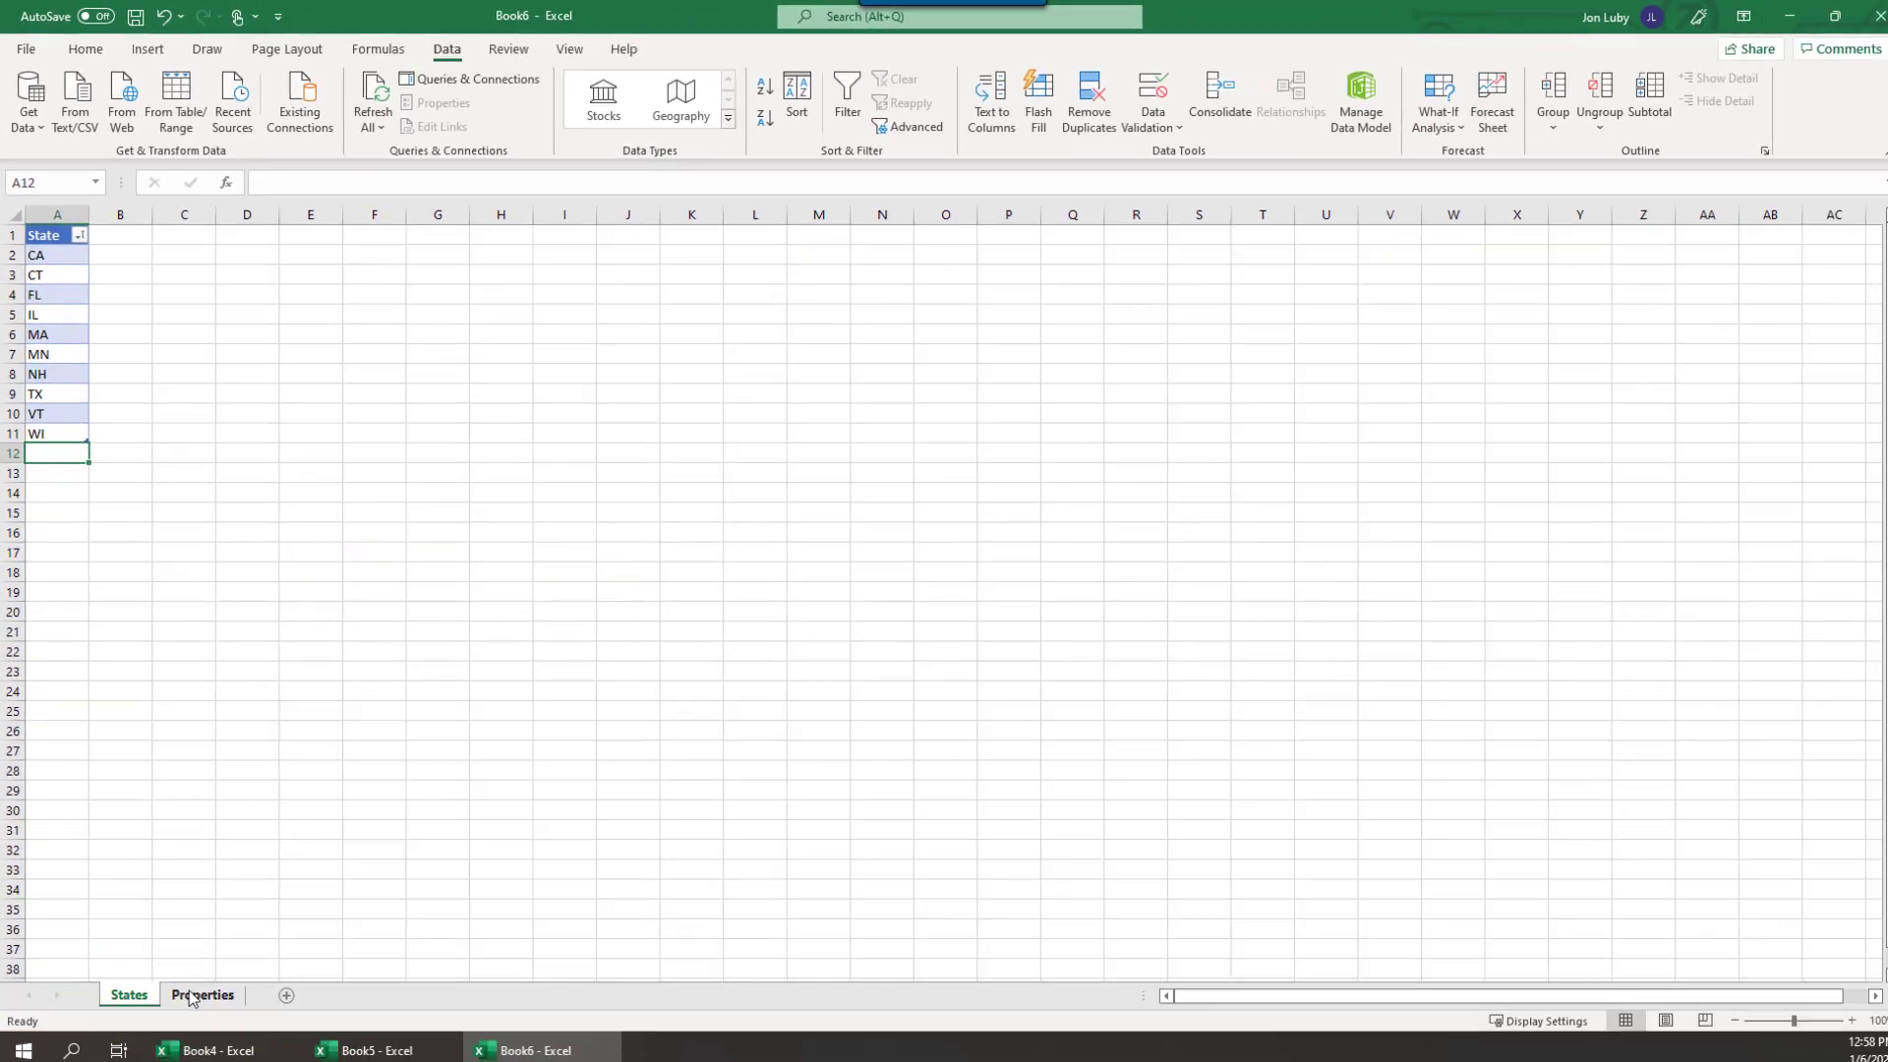
key("ctrl+Page_Down")
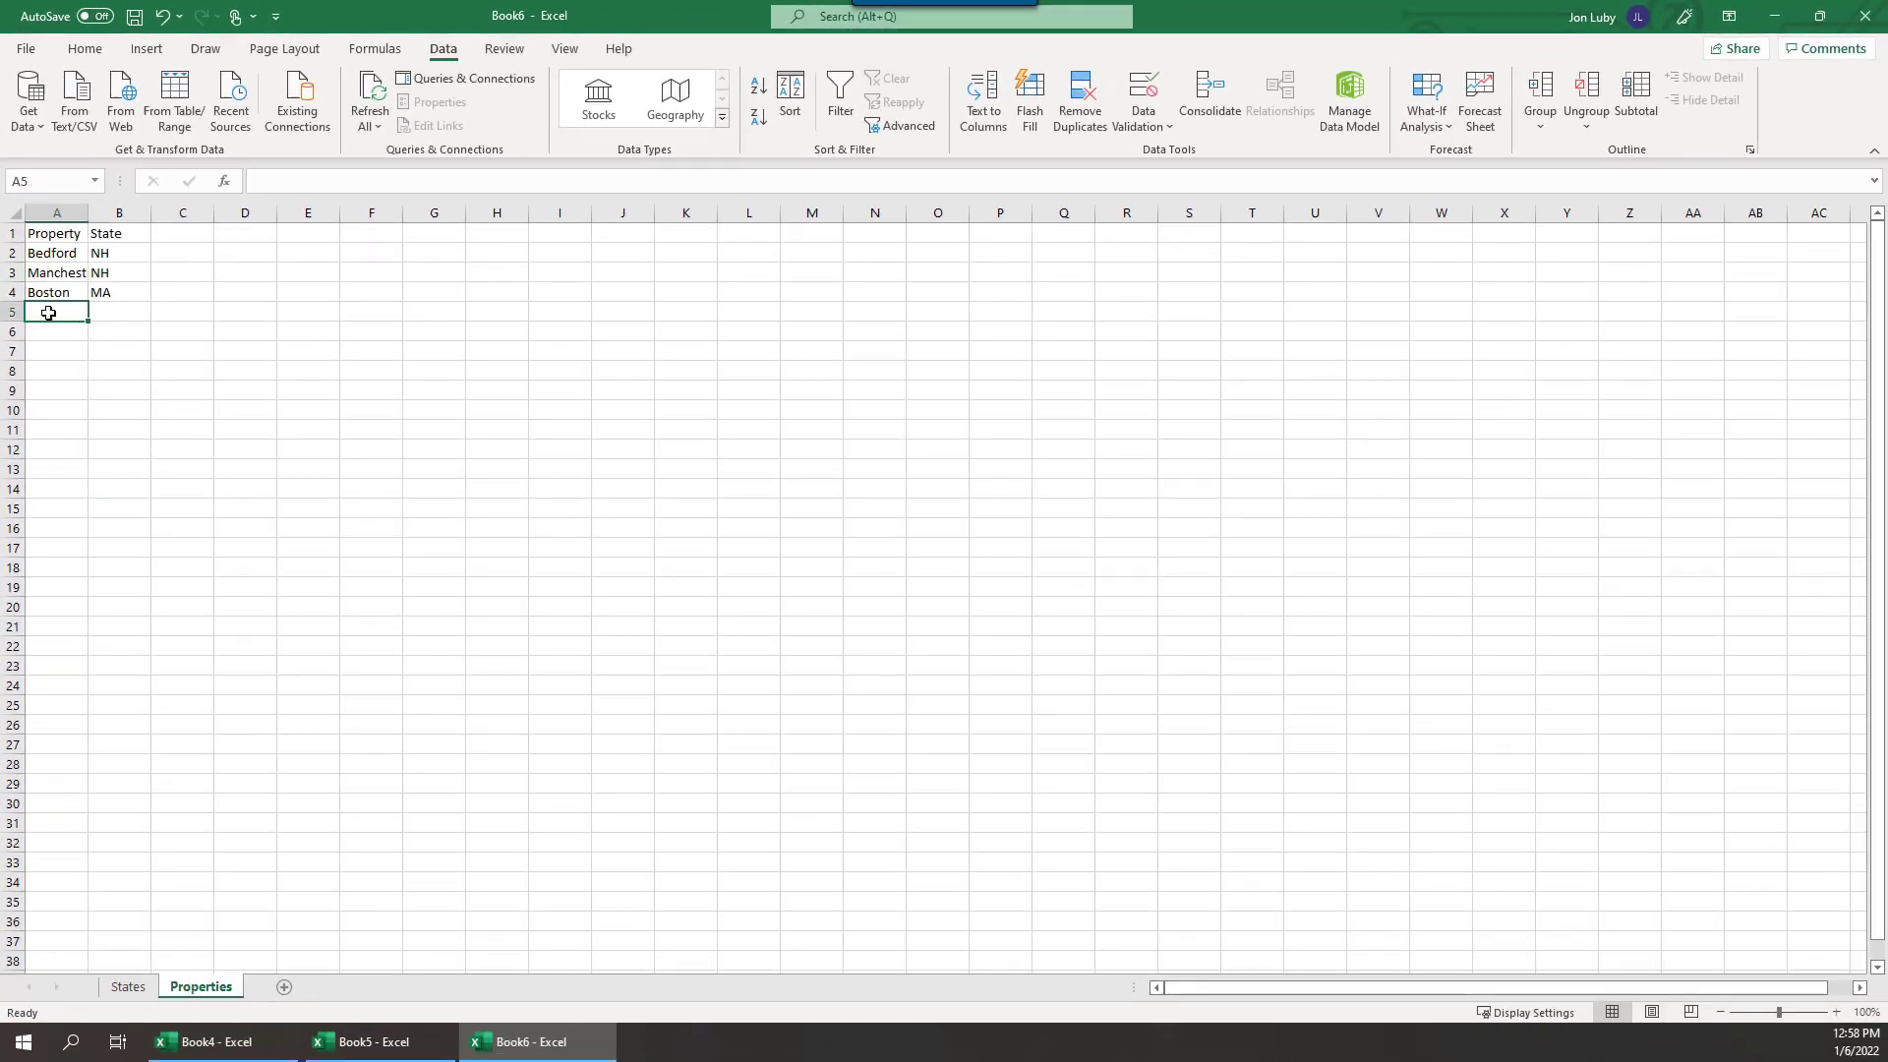
Enter Burlington in A5 and pick MA from B5's sorted state drop-down.
type("Burlington")
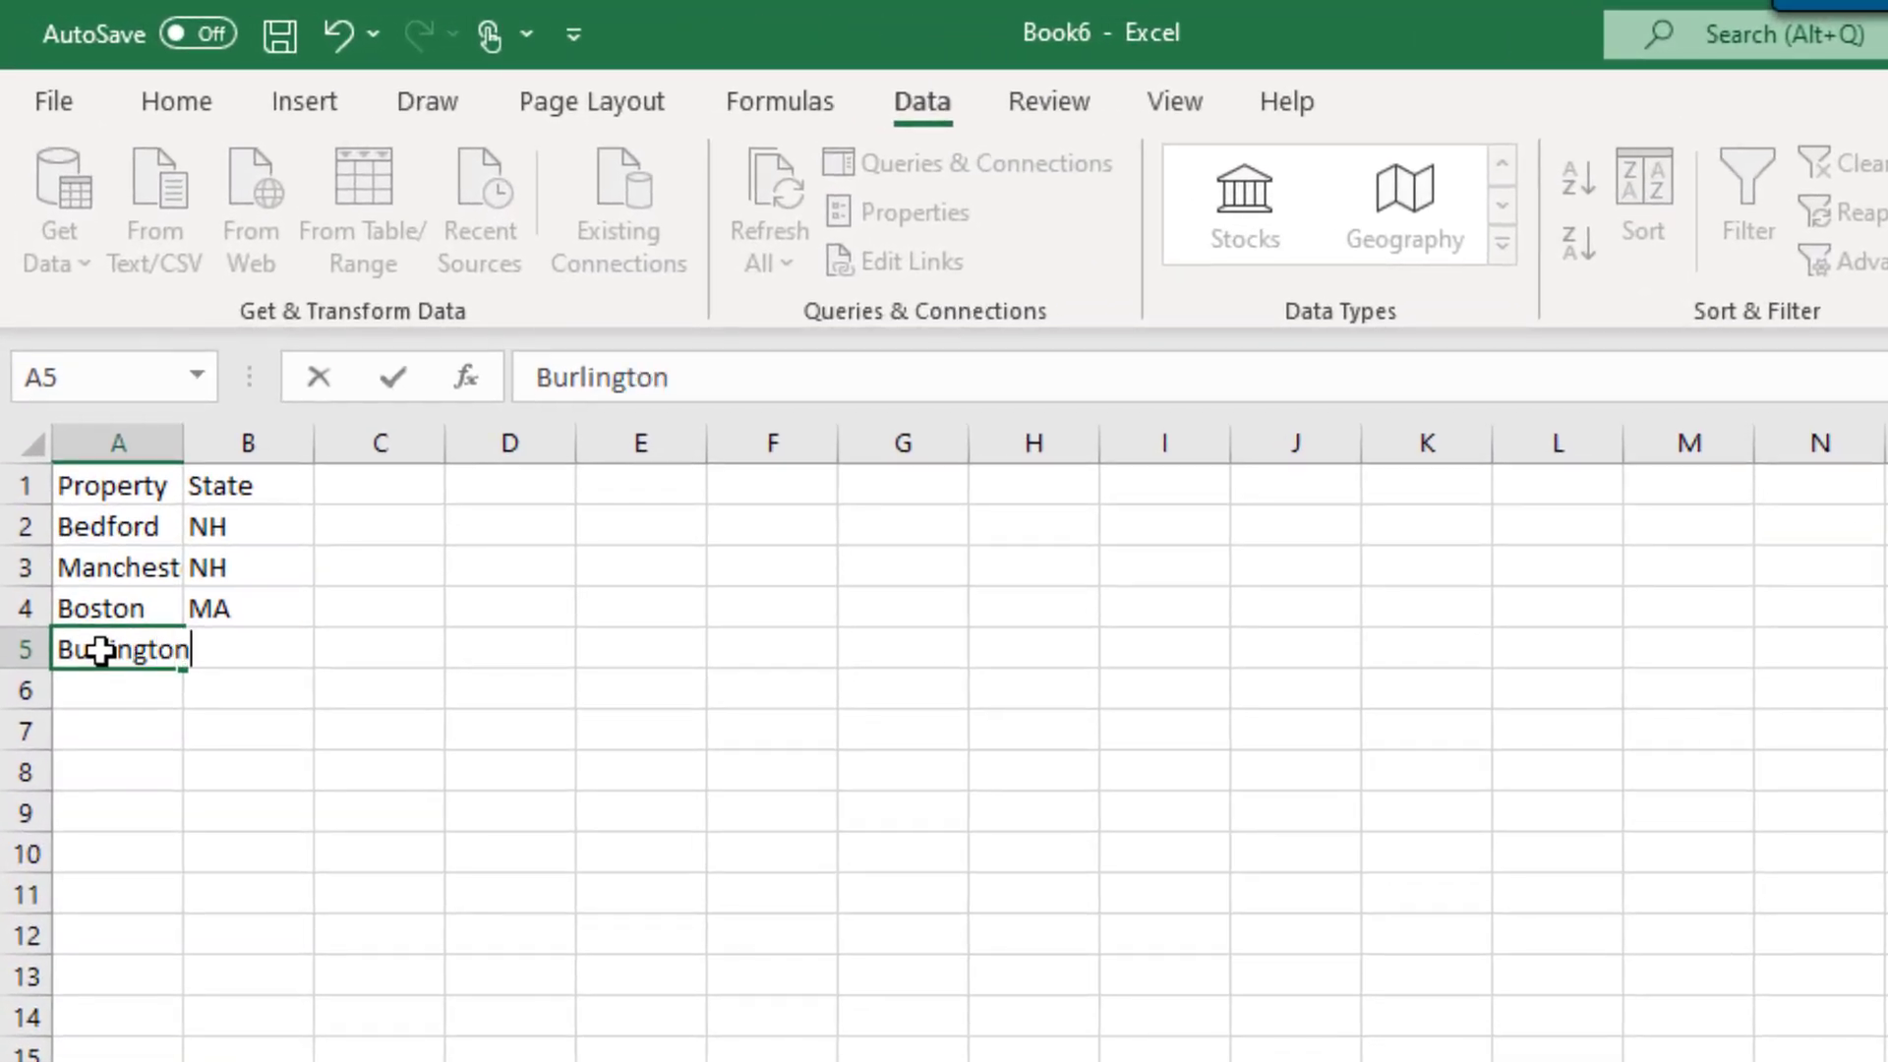
key("Tab")
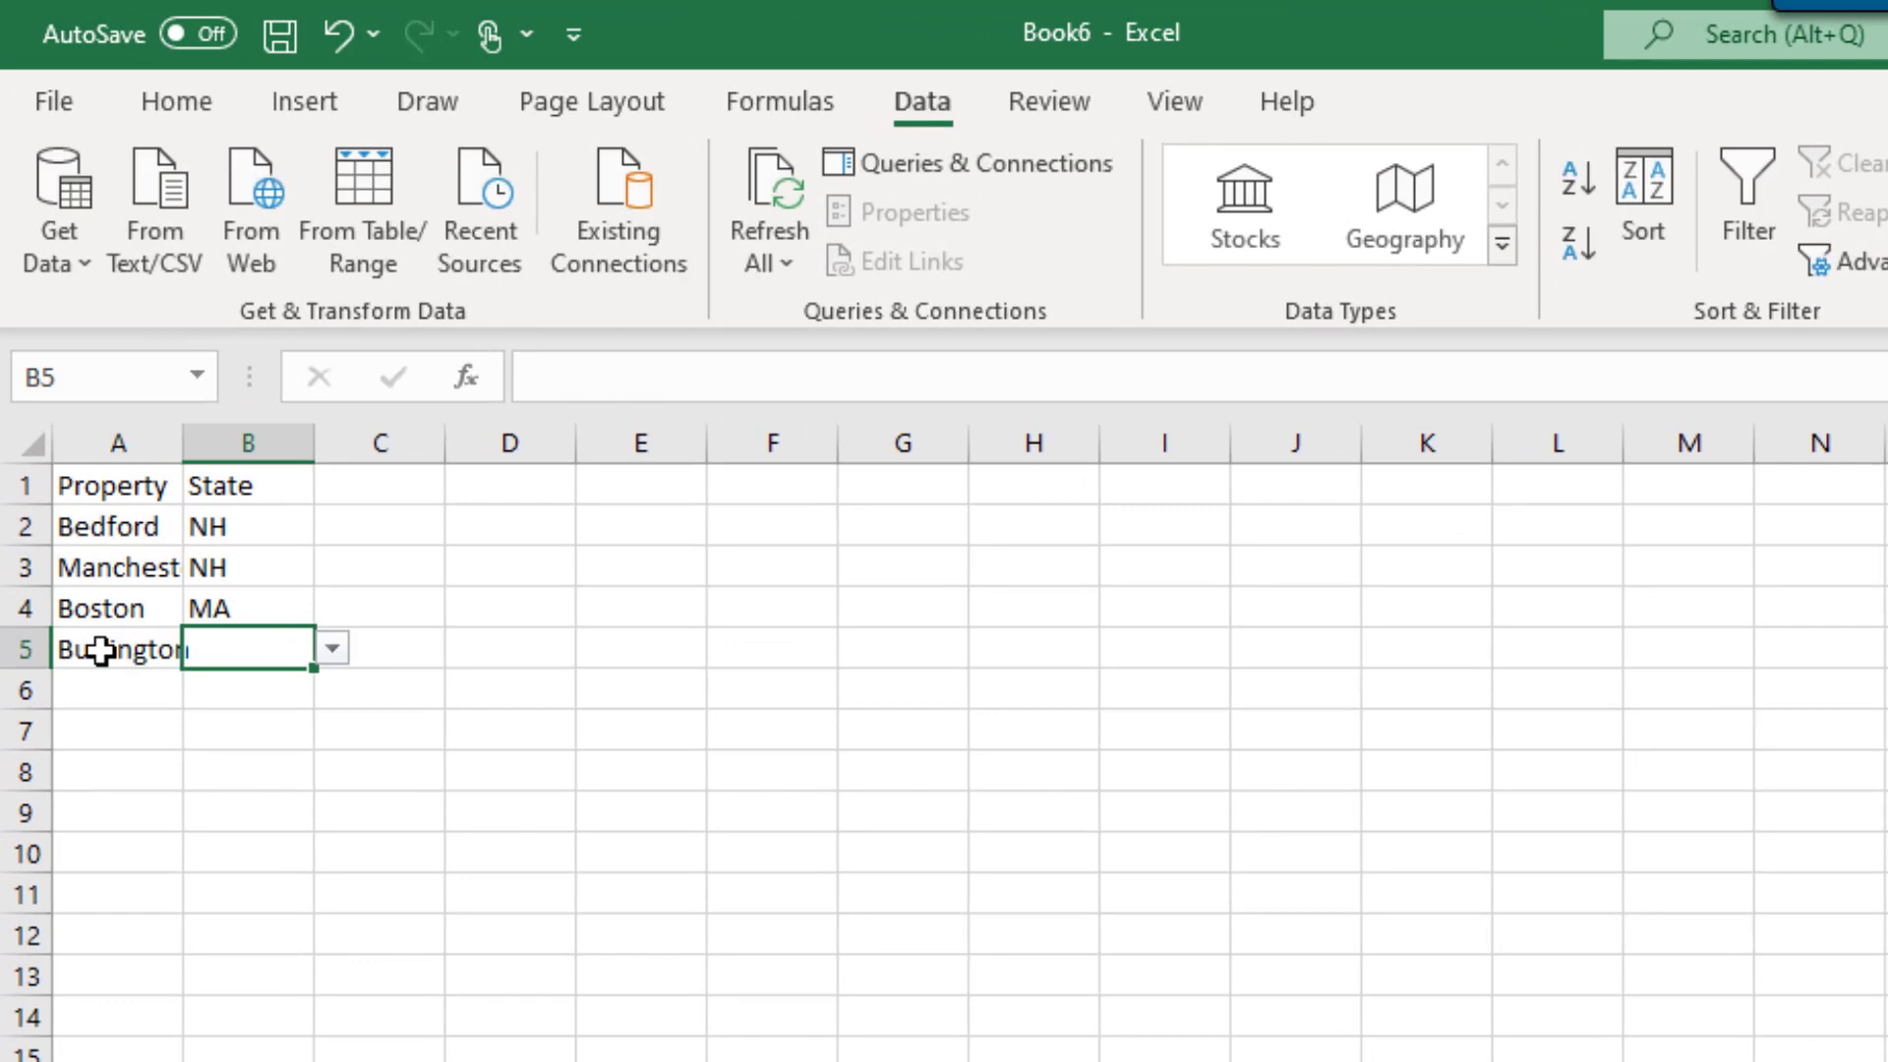
left_click(338, 652)
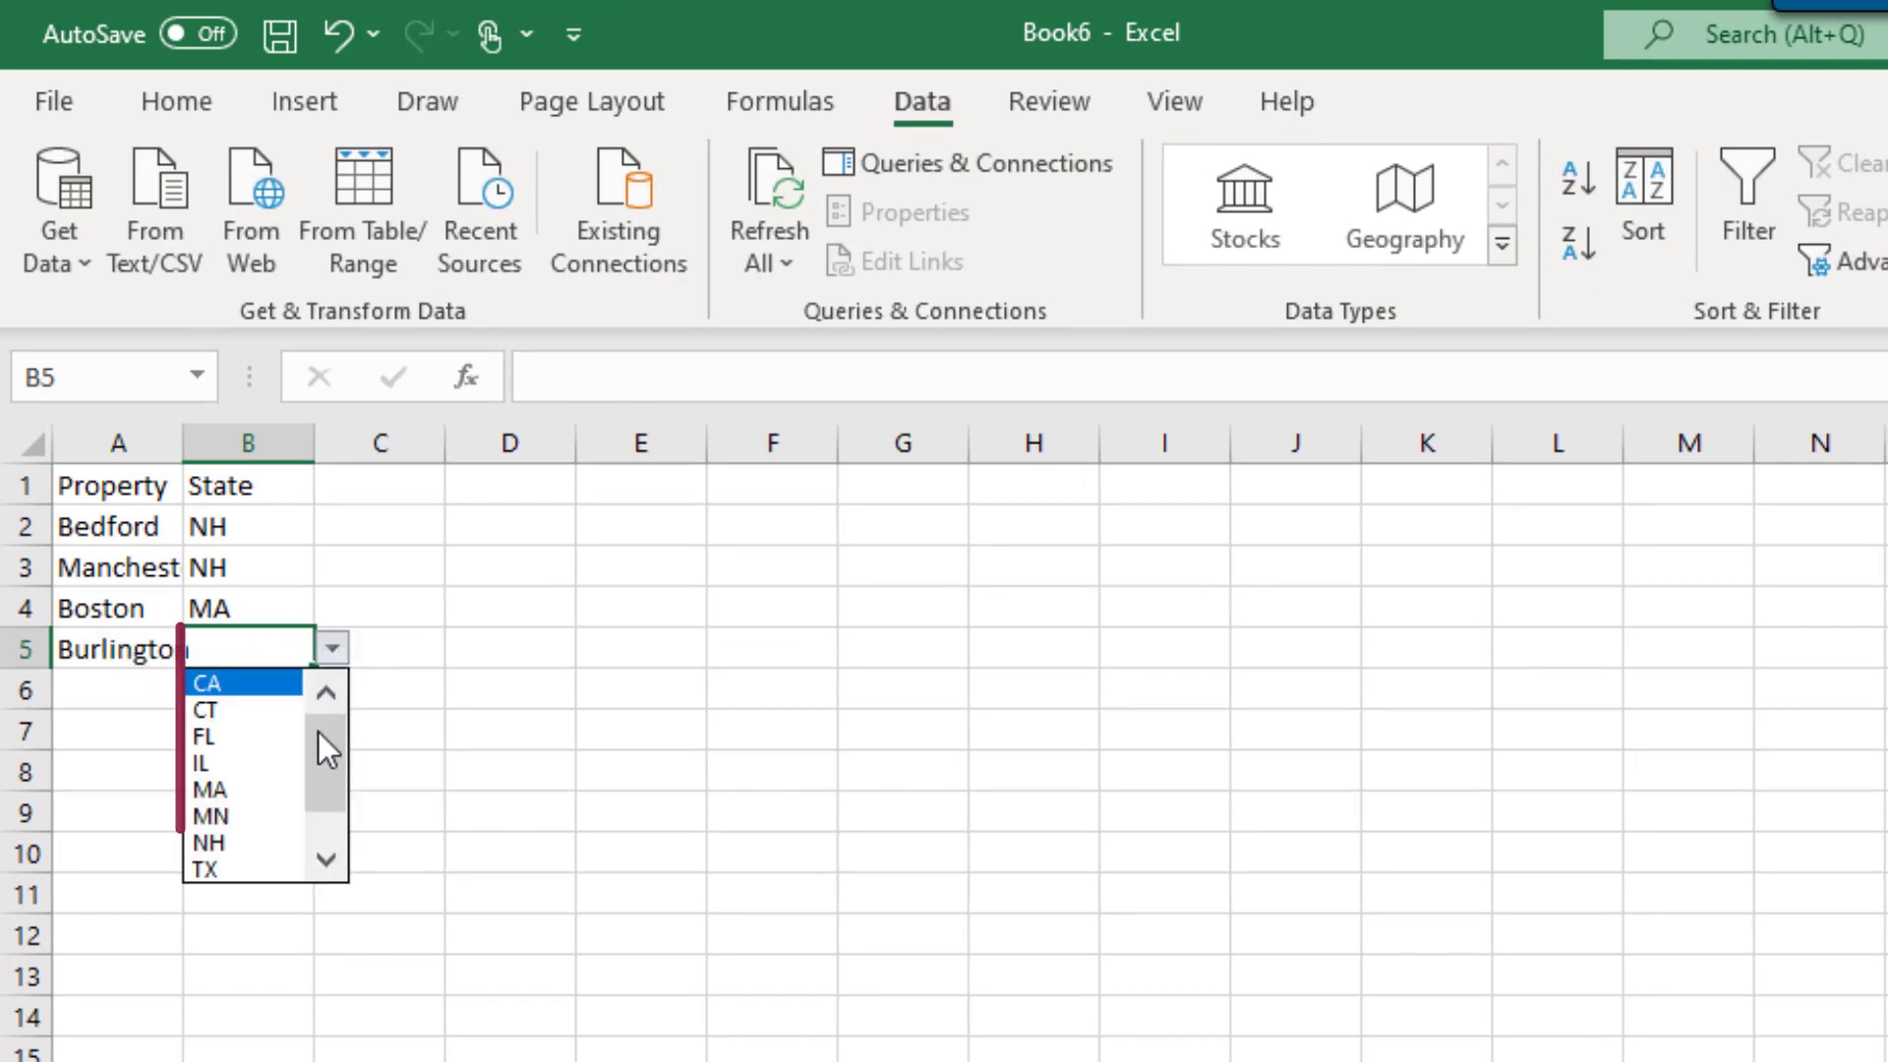
left_click(282, 785)
left_click(282, 779)
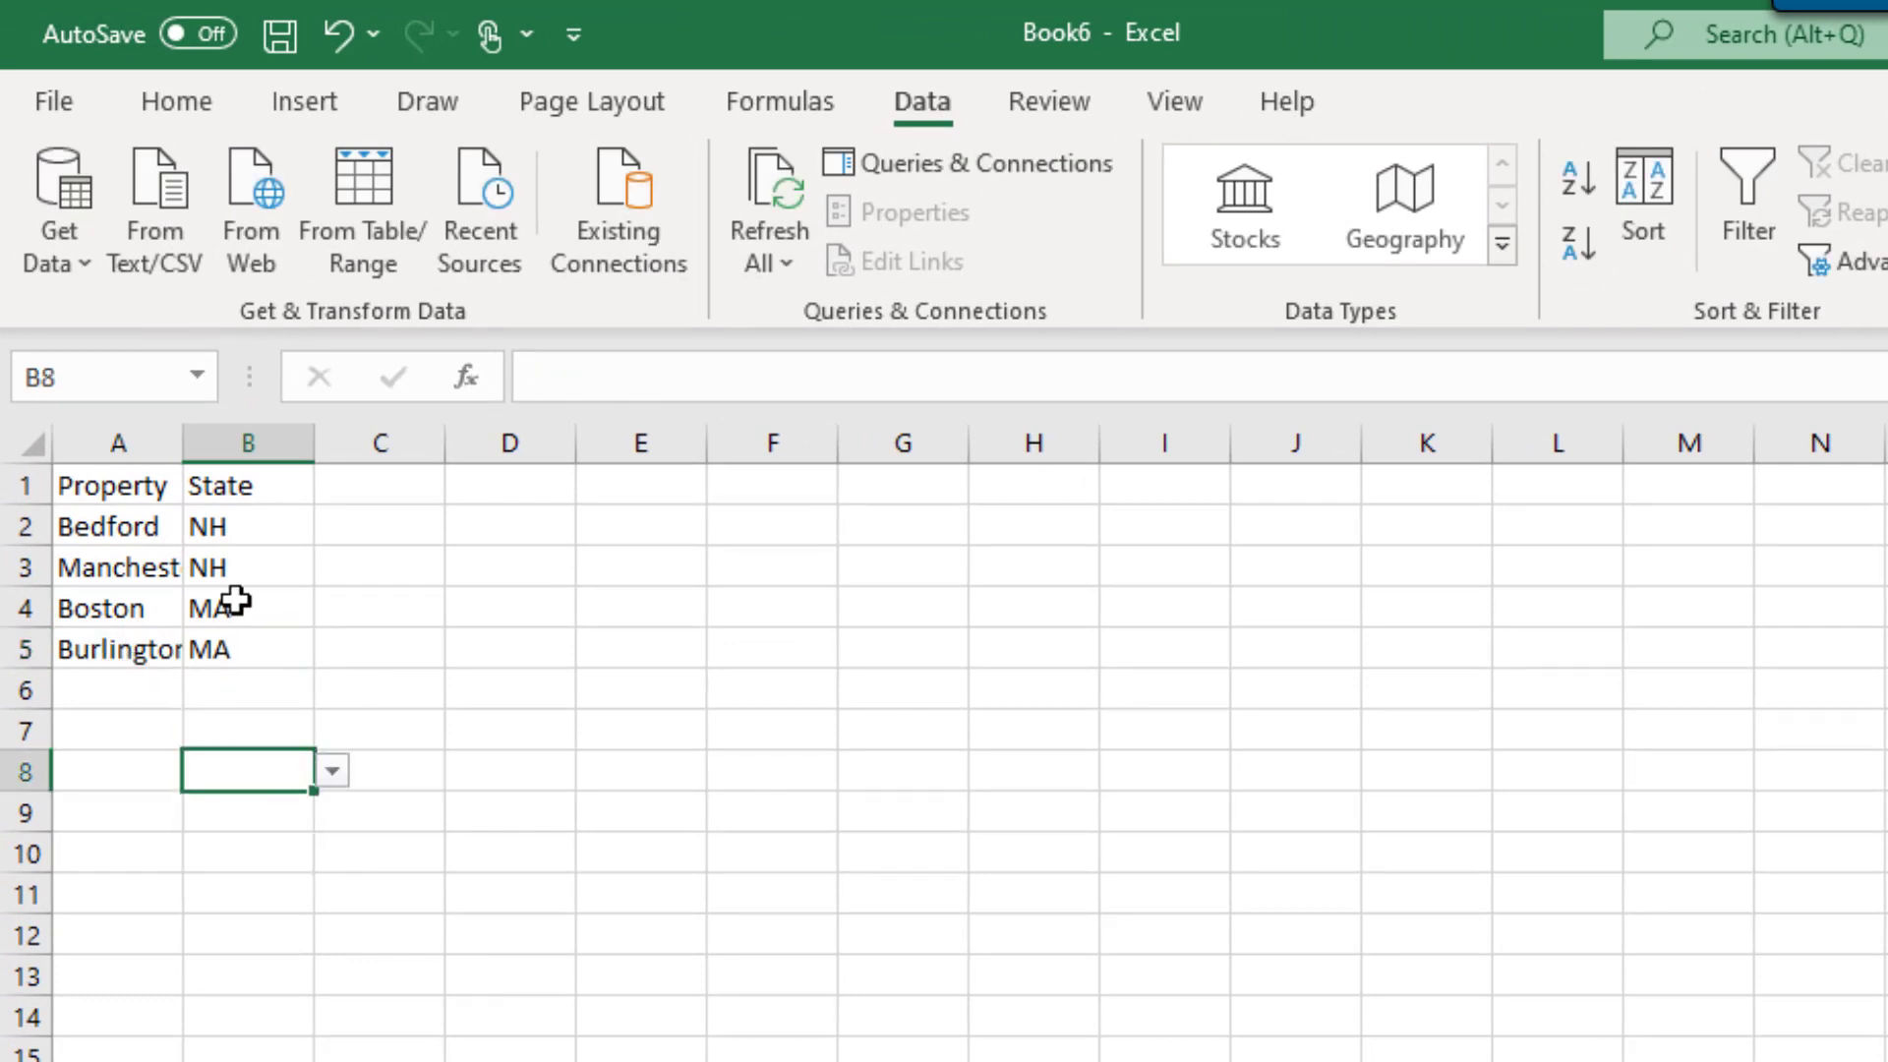